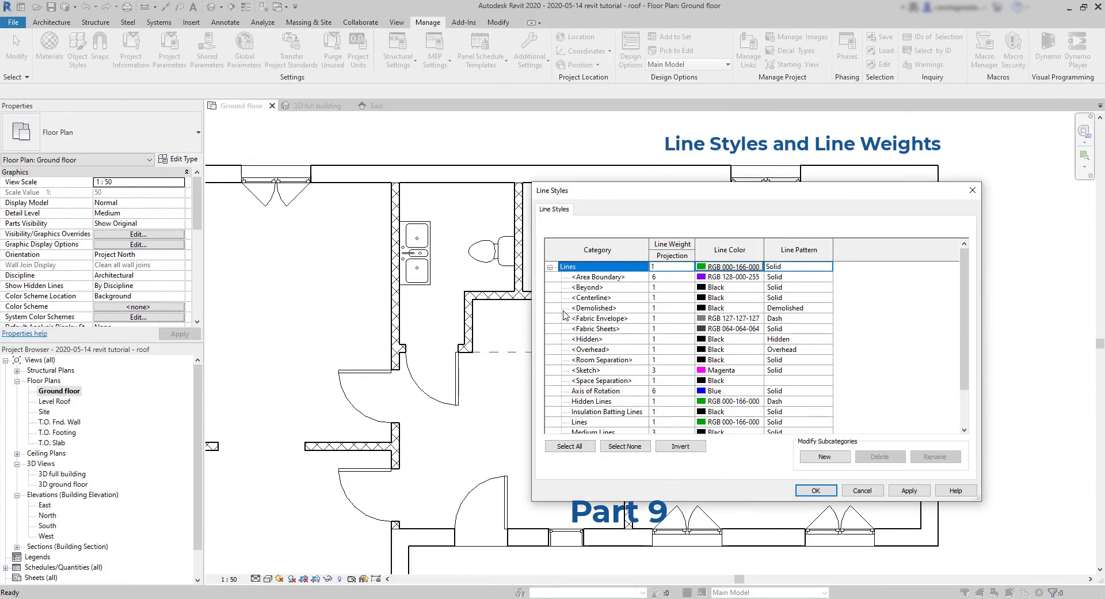
Crop the ground floor plan to the kitchen, then pull the 3D section box's side in and its top down
{"action": "scroll", "coordinate": [576, 318], "scroll_direction": "down", "scroll_amount": 2}
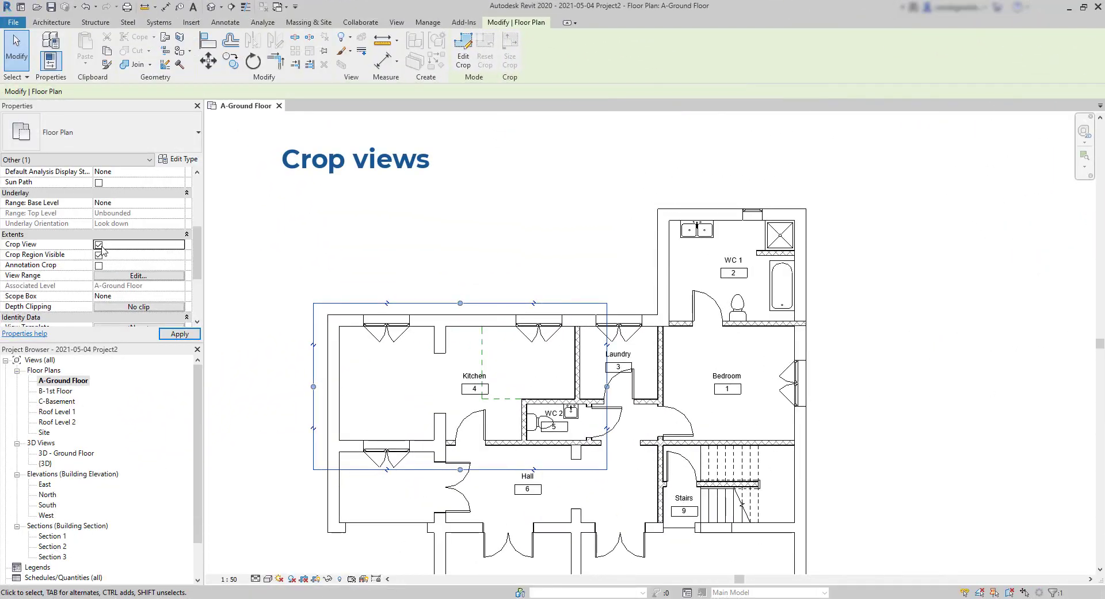
{"action": "left_click", "coordinate": [178, 334]}
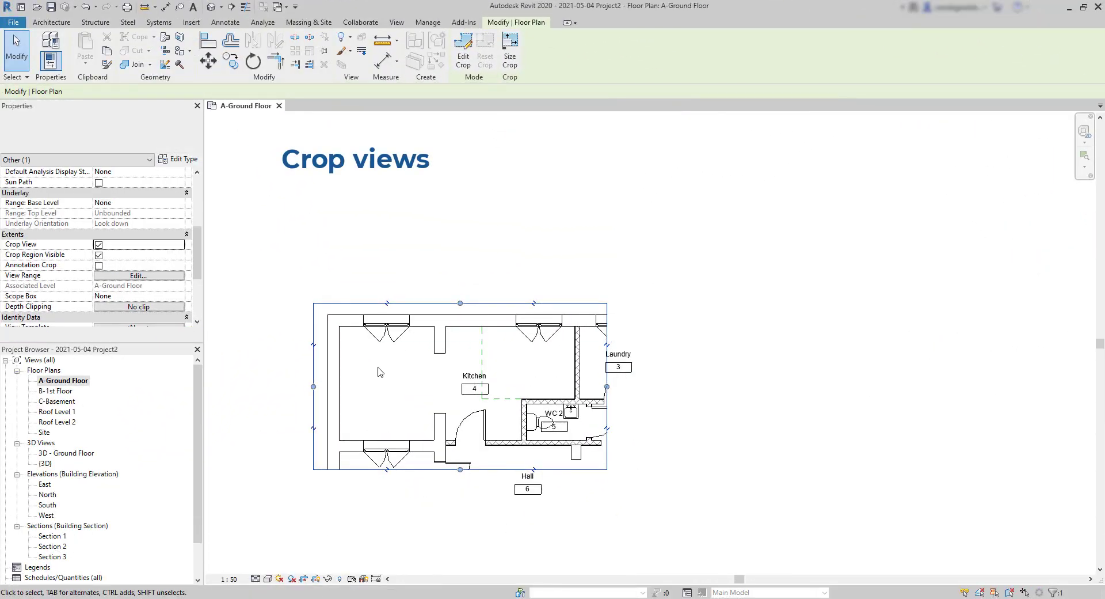
{"action": "scroll", "coordinate": [506, 410], "scroll_direction": "up", "scroll_amount": 3}
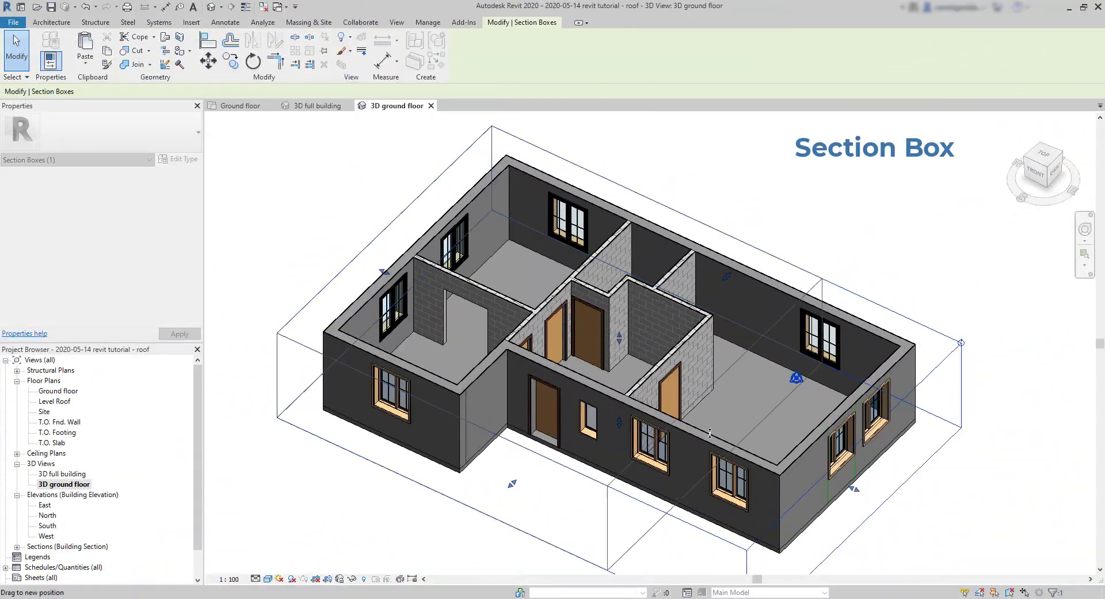
{"action": "left_click_drag", "start_coordinate": [709, 433], "coordinate": [644, 400]}
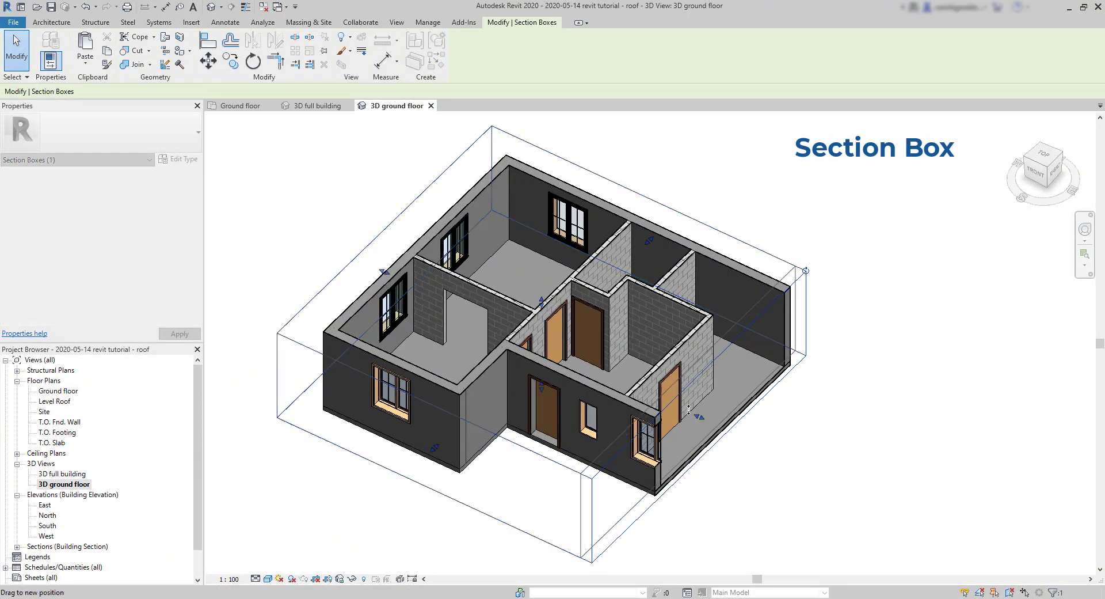
{"action": "mouse_move", "coordinate": [512, 290]}
{"action": "left_mouse_down"}
{"action": "mouse_move", "coordinate": [514, 311]}
{"action": "mouse_move", "coordinate": [511, 295]}
{"action": "left_mouse_up"}
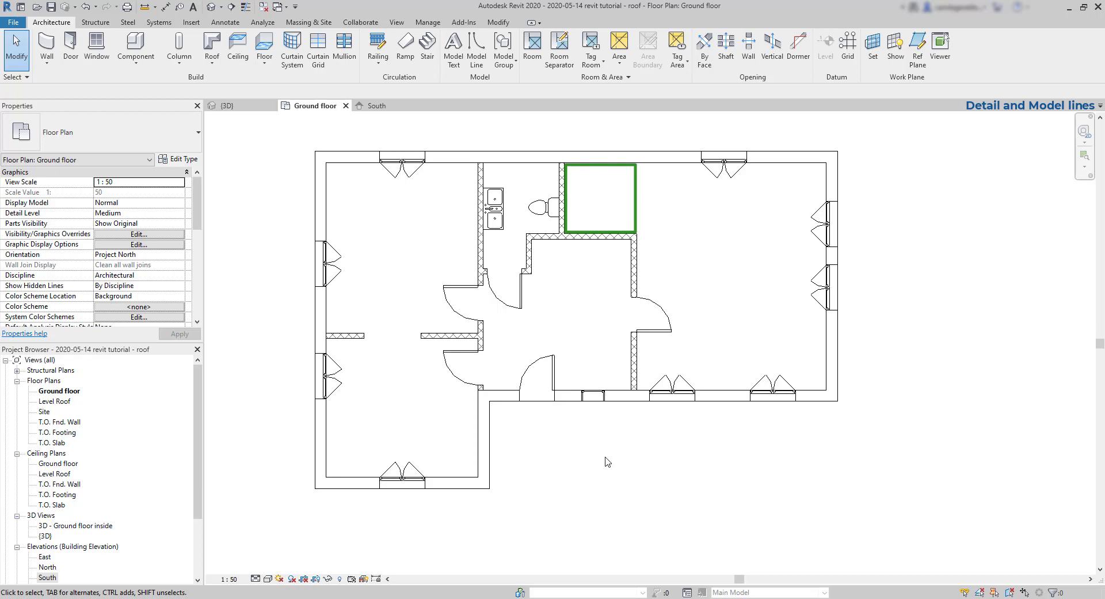
Draw a 1.88 m vertical detail line from the wall endpoint up to the top wall
{"action": "left_click", "coordinate": [233, 25]}
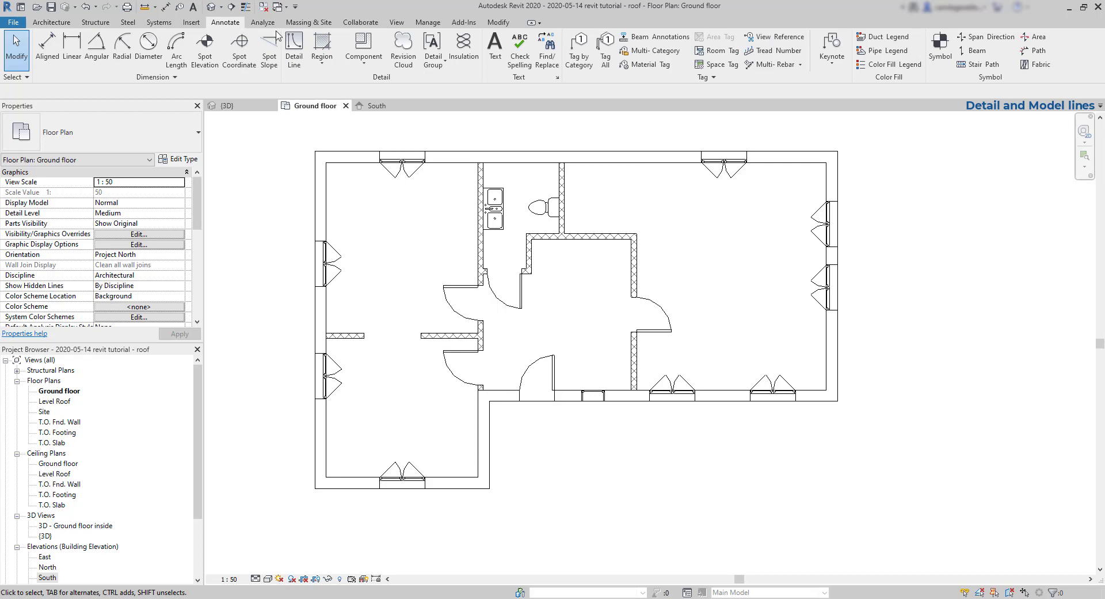
{"action": "left_click", "coordinate": [295, 51]}
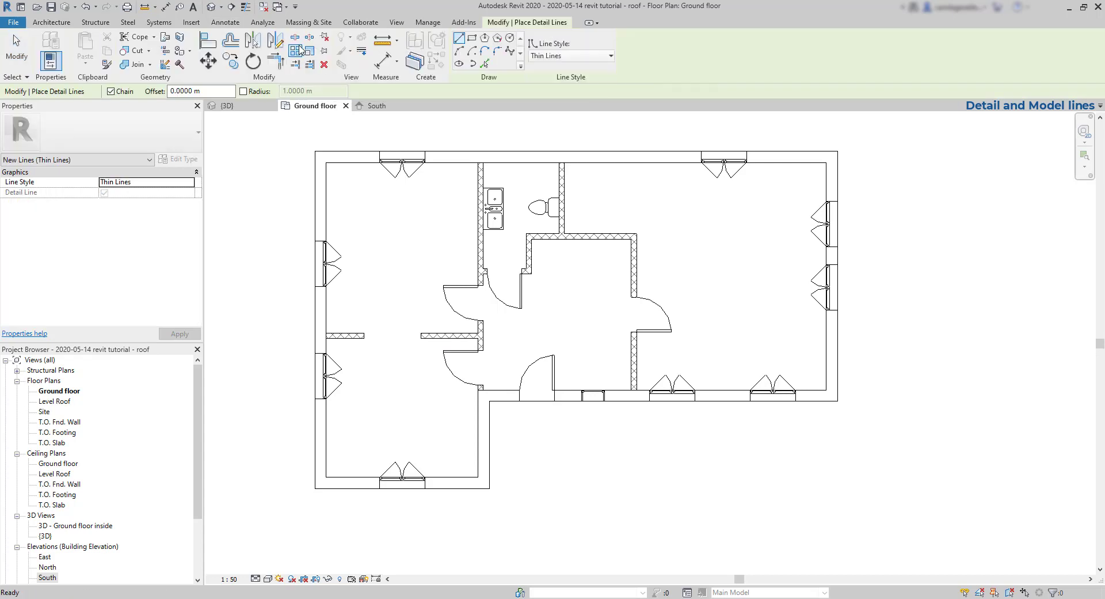
{"action": "left_click", "coordinate": [636, 233]}
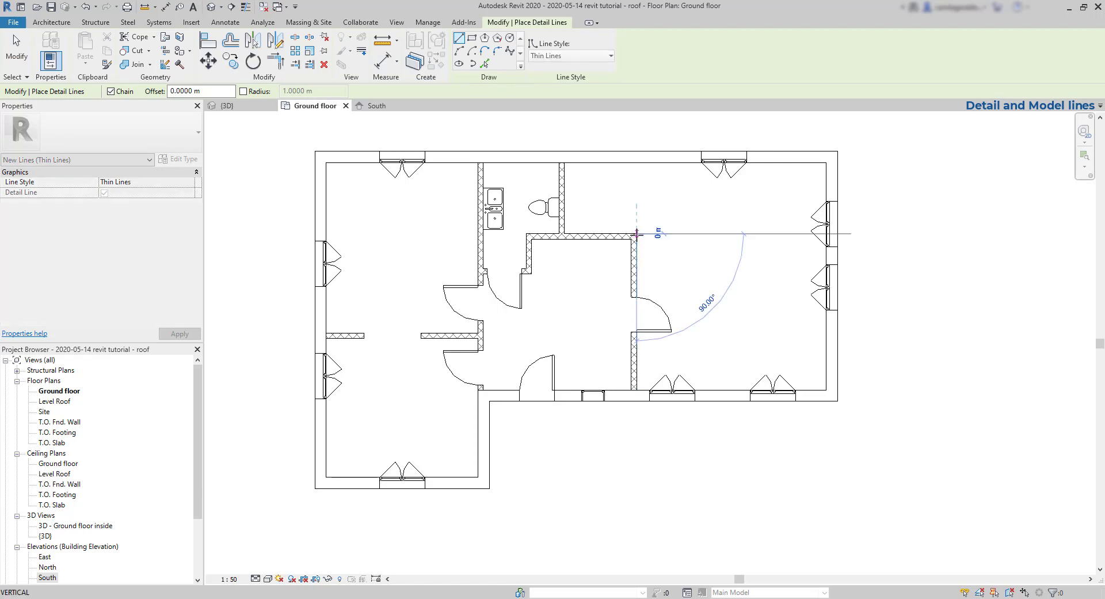
{"action": "left_click", "coordinate": [637, 162]}
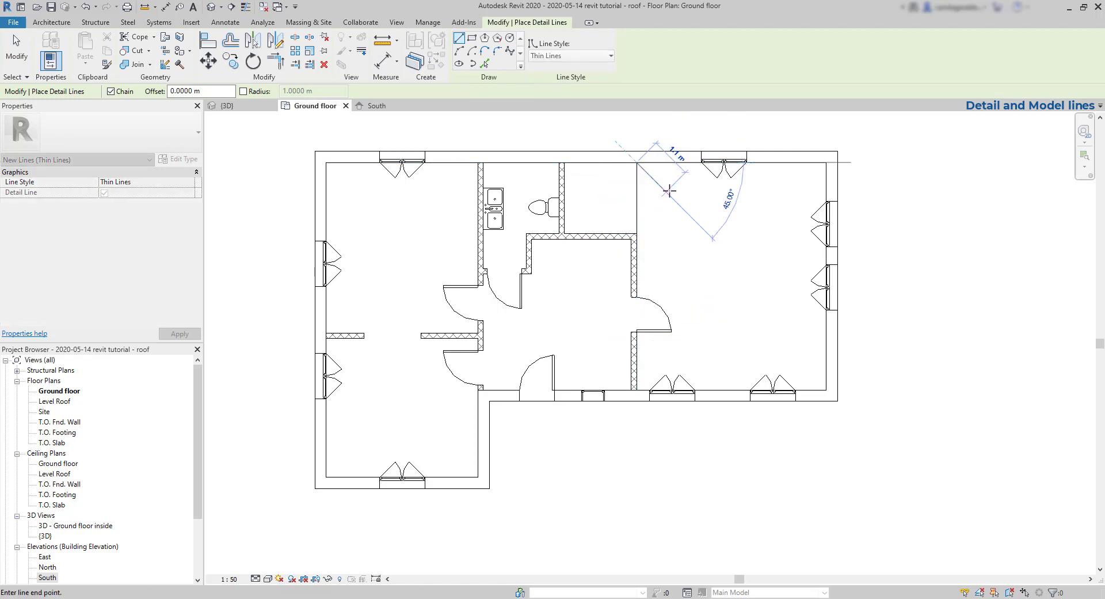
{"action": "key", "text": "Escape"}
{"action": "key", "text": "Escape"}
Change the detail line's style to Medium Lines, then to Wide Lines
{"action": "left_click", "coordinate": [513, 57]}
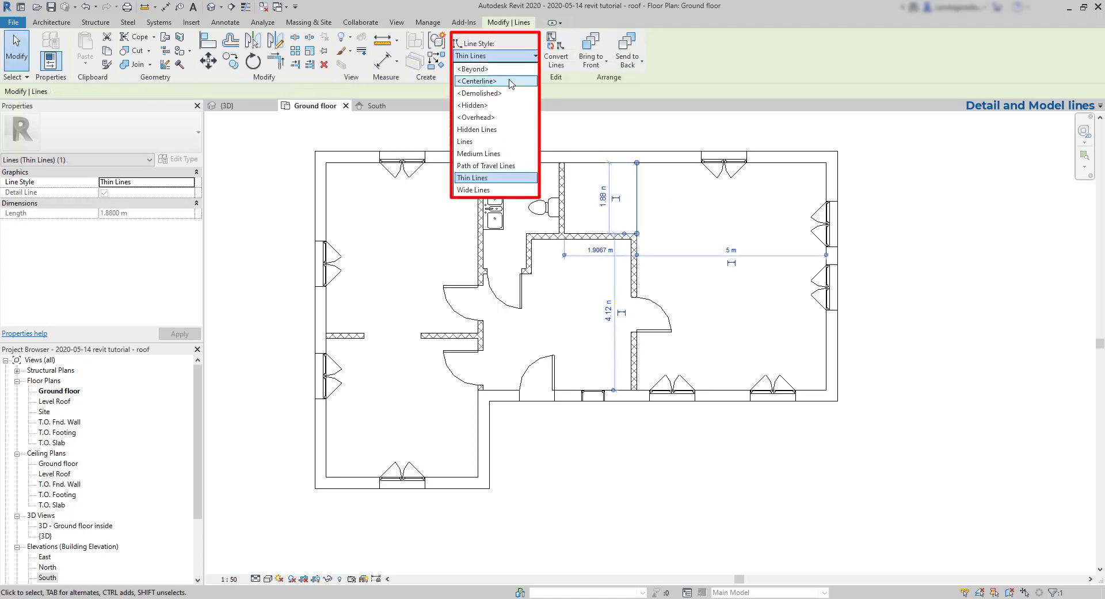
{"action": "left_click", "coordinate": [486, 153]}
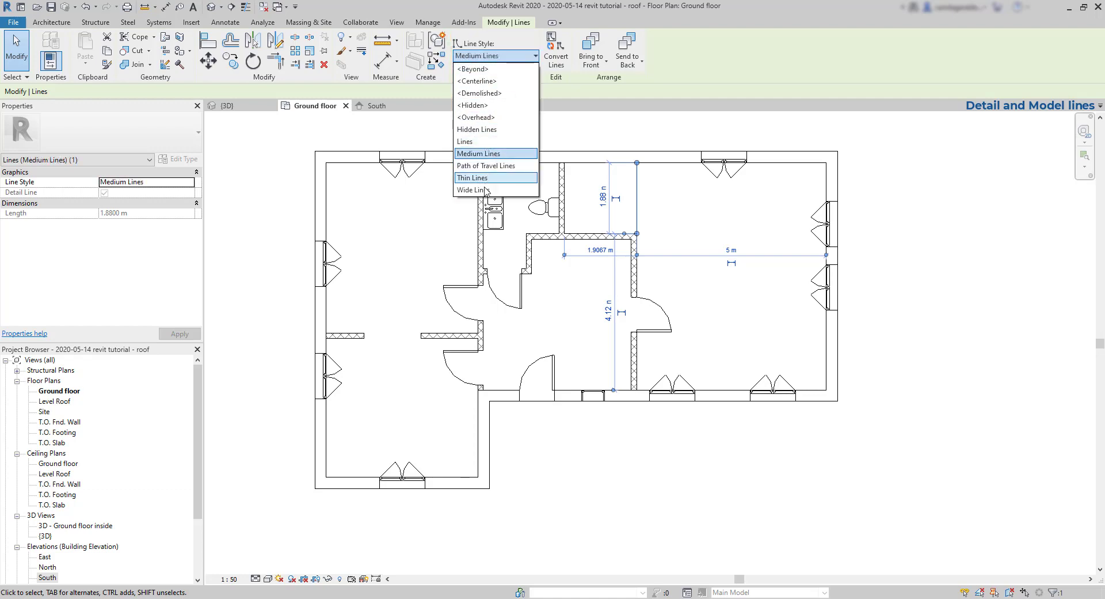
{"action": "left_click", "coordinate": [485, 190]}
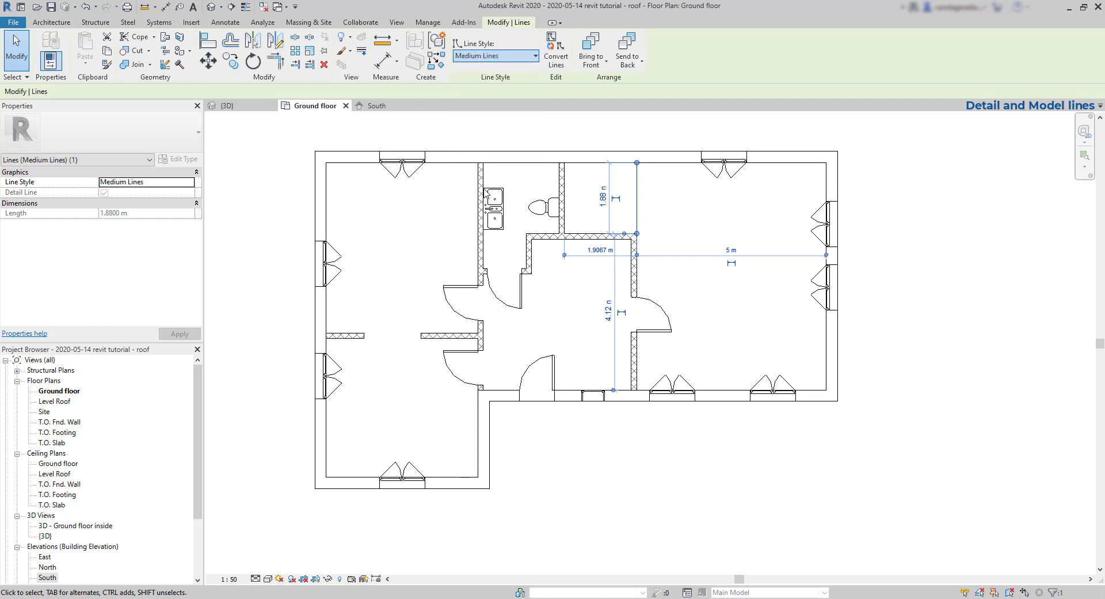
{"action": "left_click", "coordinate": [714, 220]}
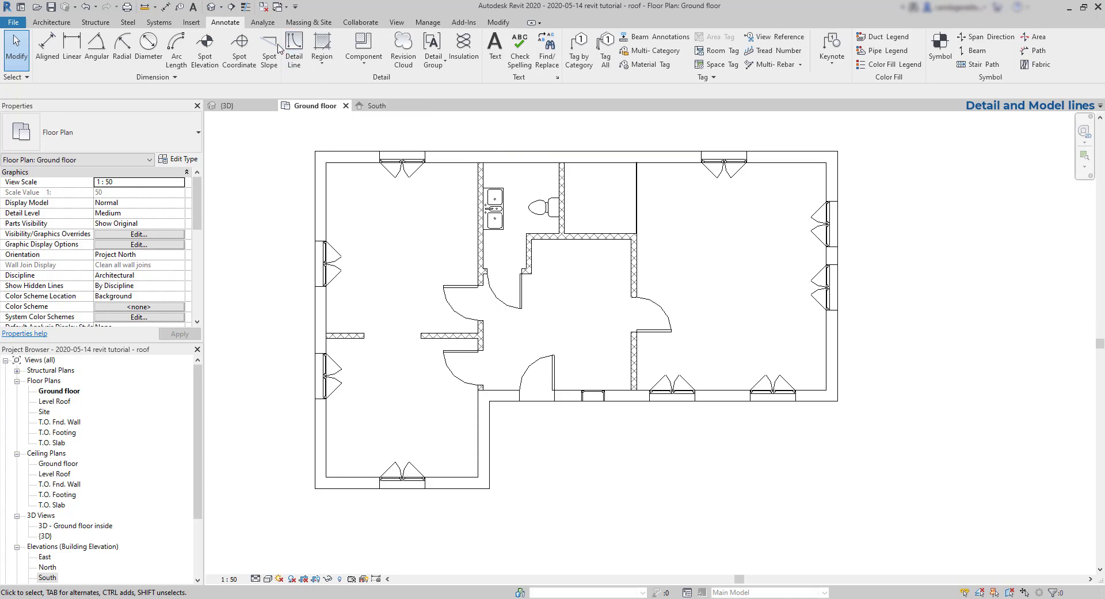
{"action": "left_click", "coordinate": [294, 49]}
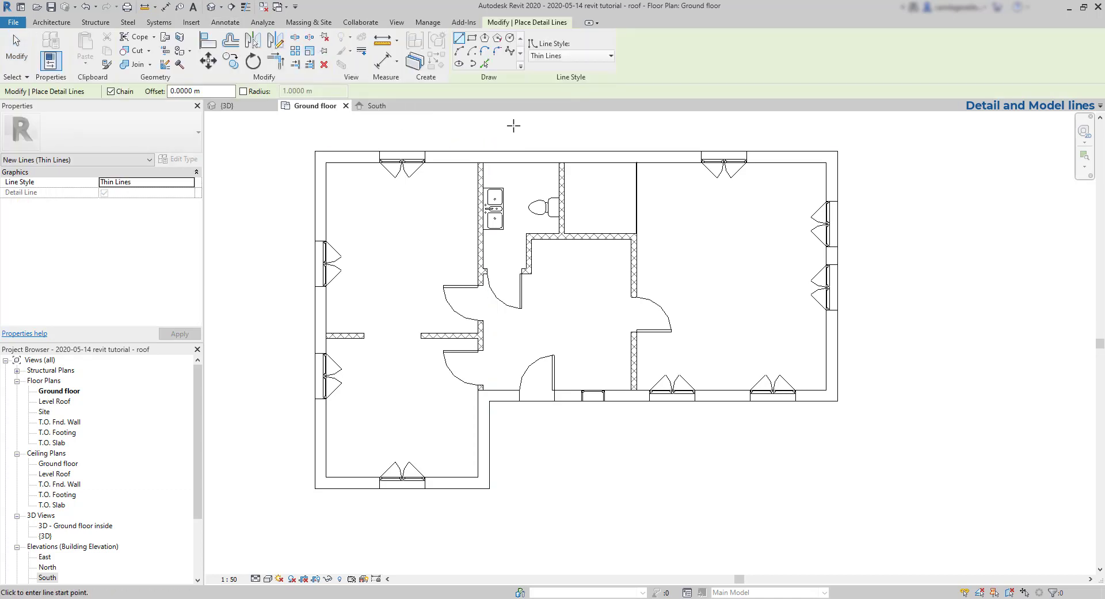
{"action": "left_click", "coordinate": [514, 38]}
{"action": "left_click", "coordinate": [561, 489]}
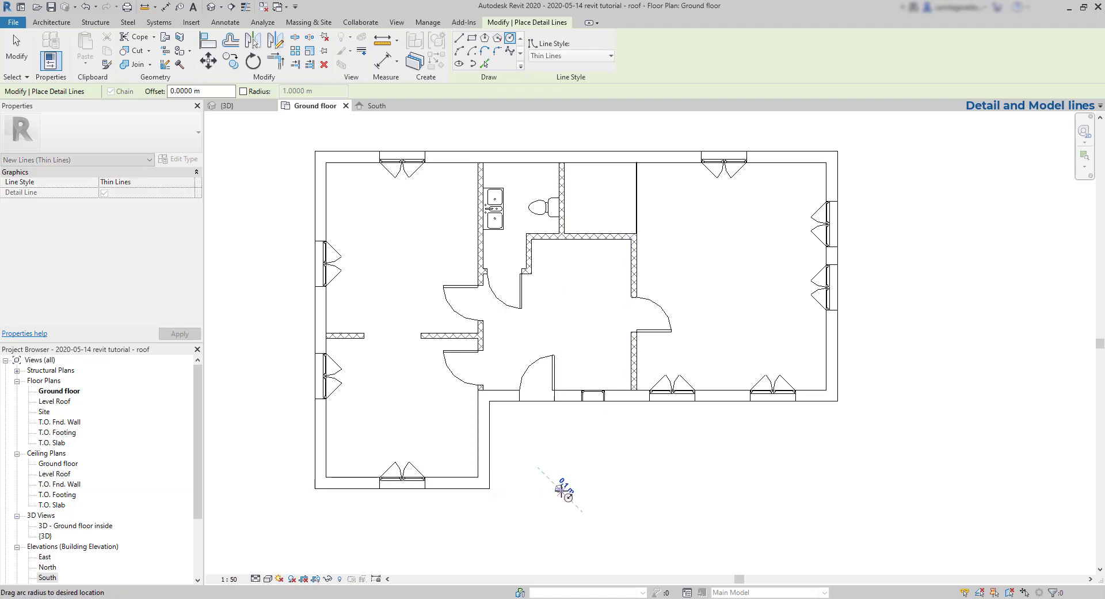
{"action": "left_click", "coordinate": [587, 489]}
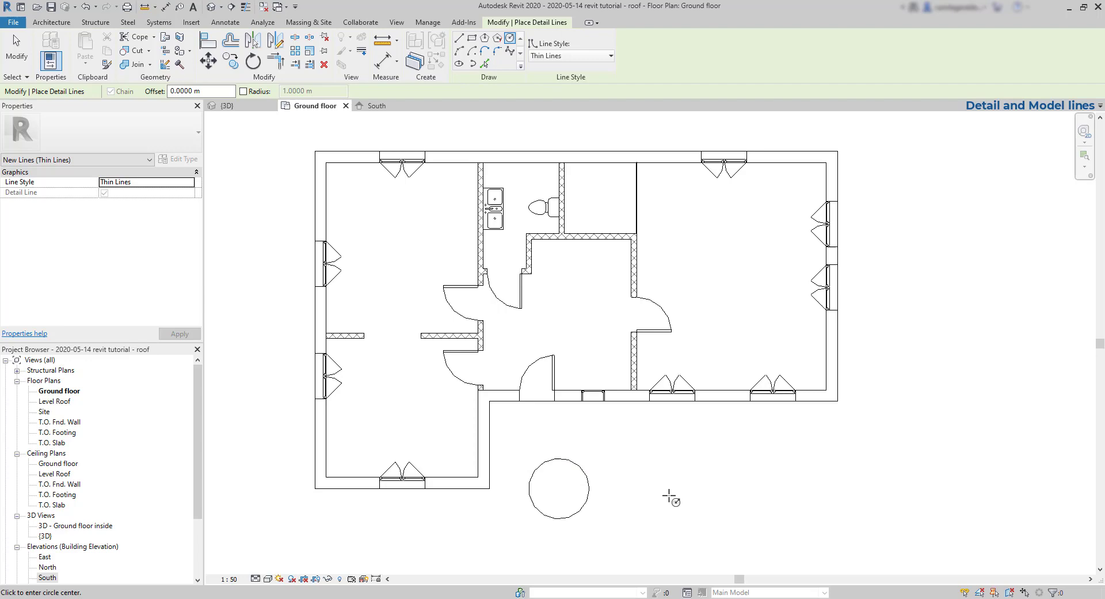
{"action": "key", "text": "Escape"}
{"action": "key", "text": "Escape"}
{"action": "left_click", "coordinate": [230, 106]}
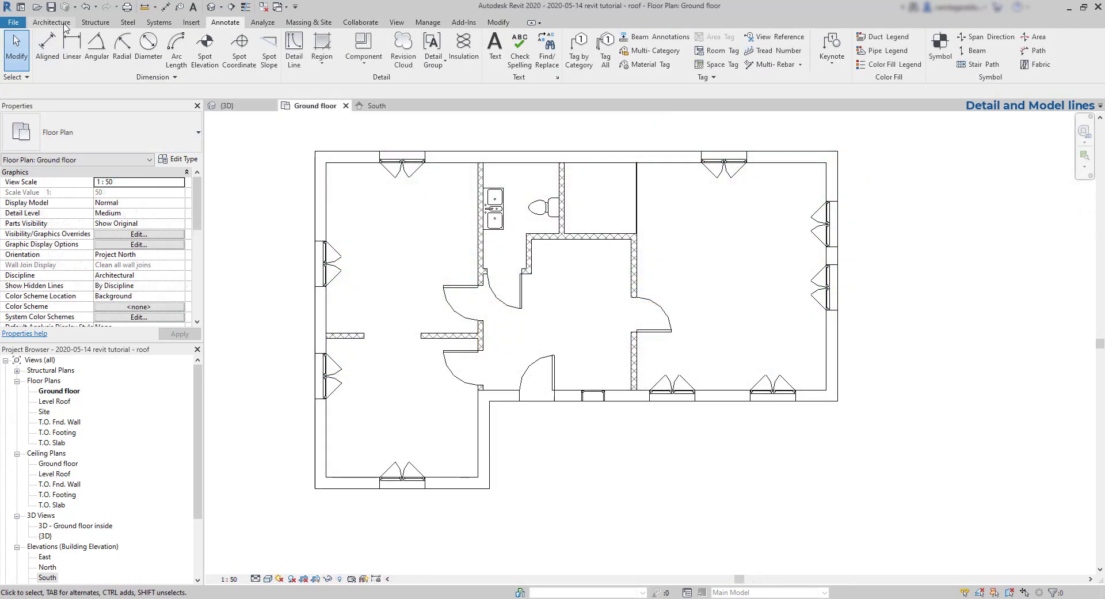
{"action": "left_click", "coordinate": [63, 23]}
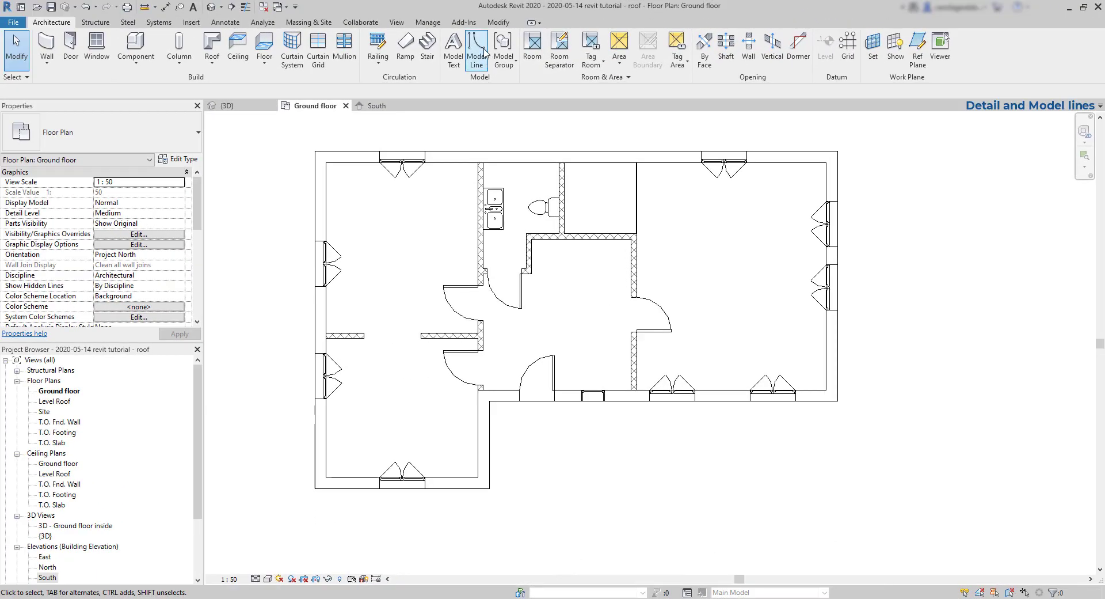
Draw stepped model lines from the bottom wall corner: 0.97 m right, 0.8 m up, right, then up to the right wall corner
{"action": "left_click", "coordinate": [485, 53]}
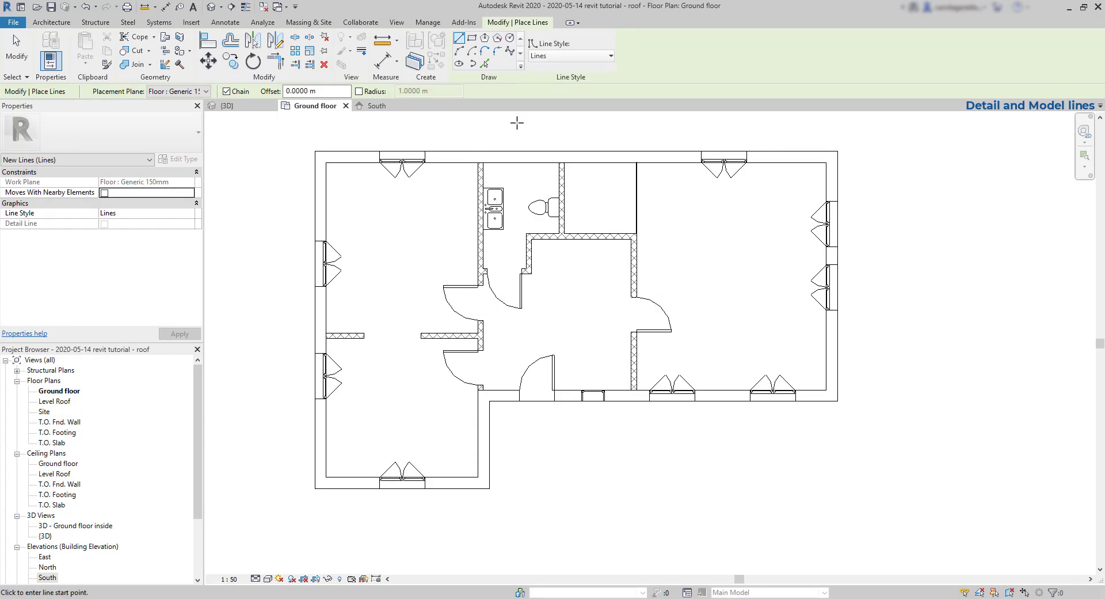
{"action": "left_click", "coordinate": [490, 488]}
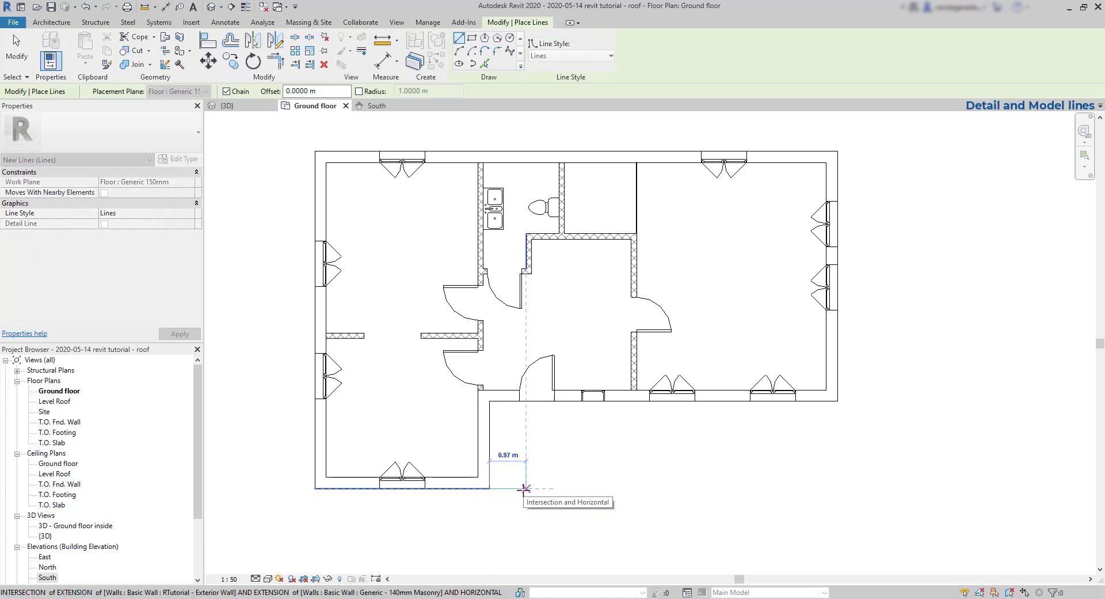
{"action": "left_click", "coordinate": [525, 489]}
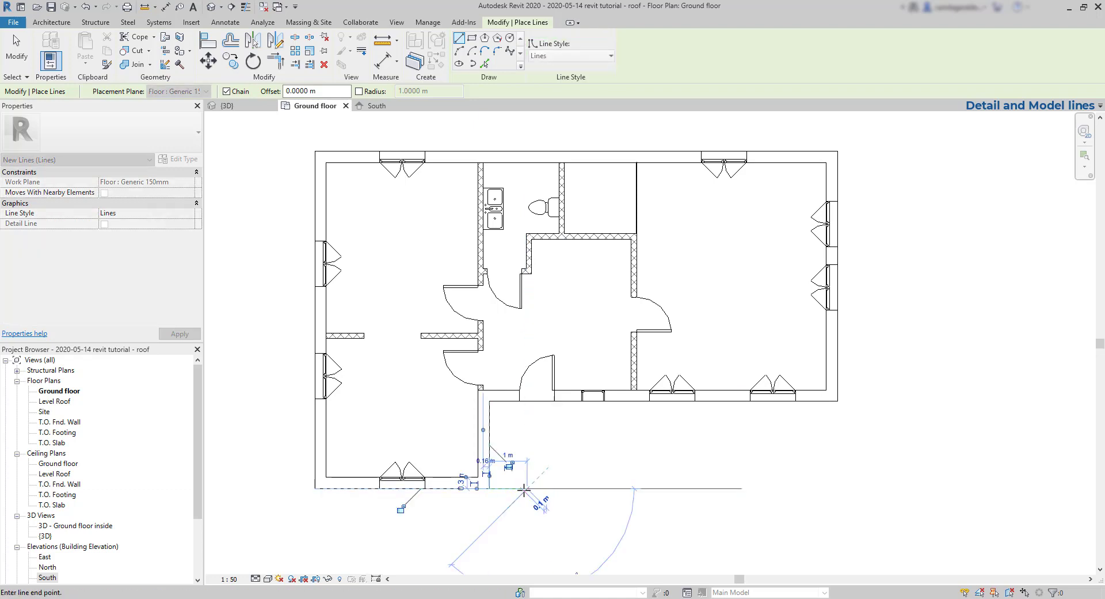
{"action": "left_click", "coordinate": [527, 458]}
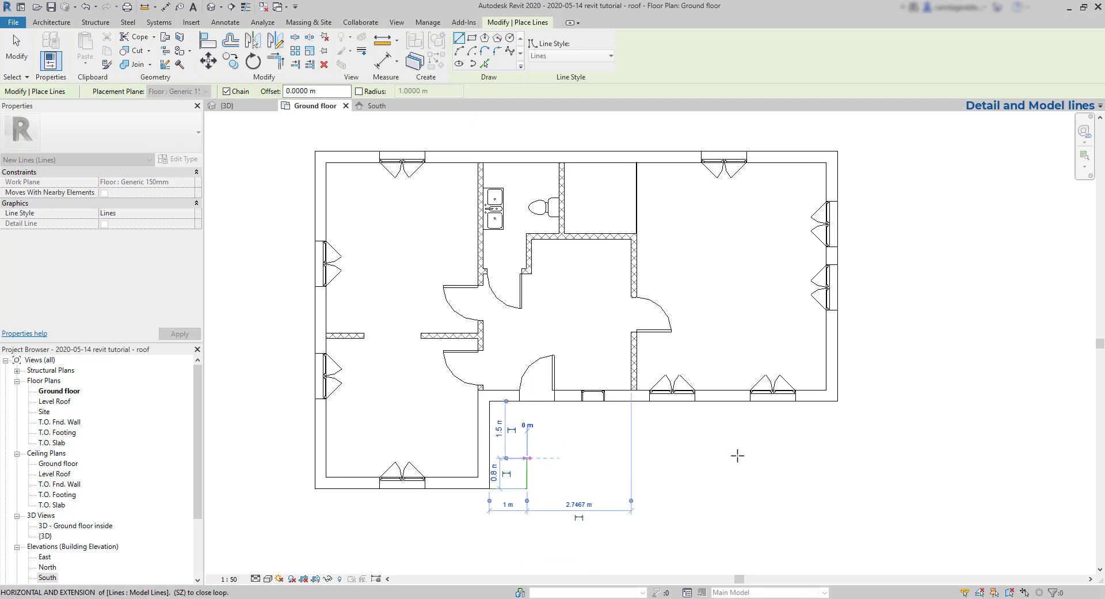
{"action": "left_click", "coordinate": [838, 458]}
{"action": "left_click", "coordinate": [837, 401]}
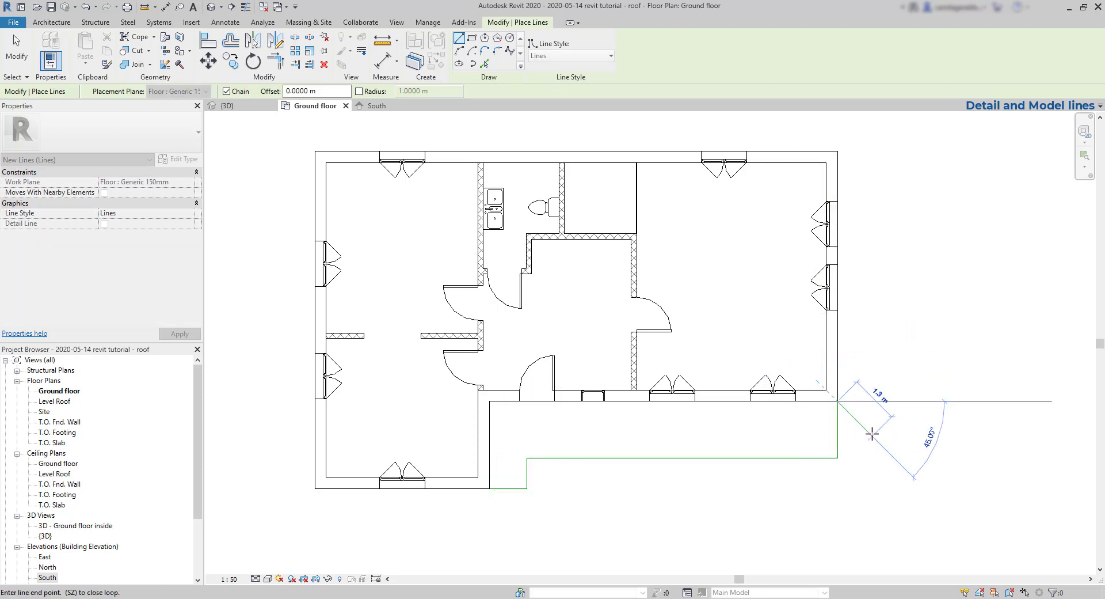
{"action": "key", "text": "Escape"}
{"action": "key", "text": "Escape"}
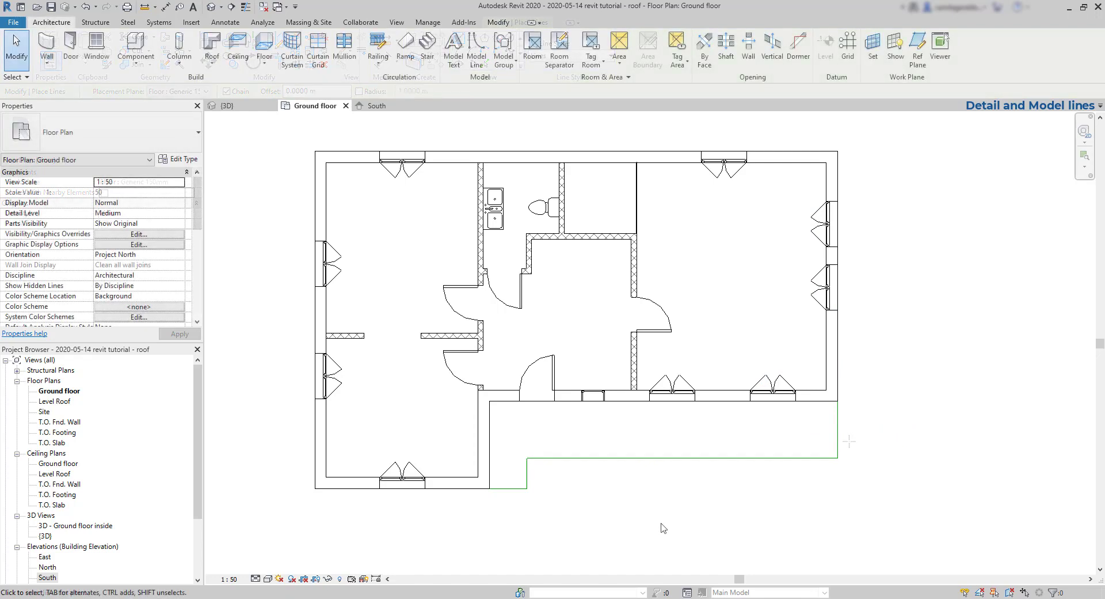
Open the house's {3D} view
{"action": "left_click", "coordinate": [227, 106]}
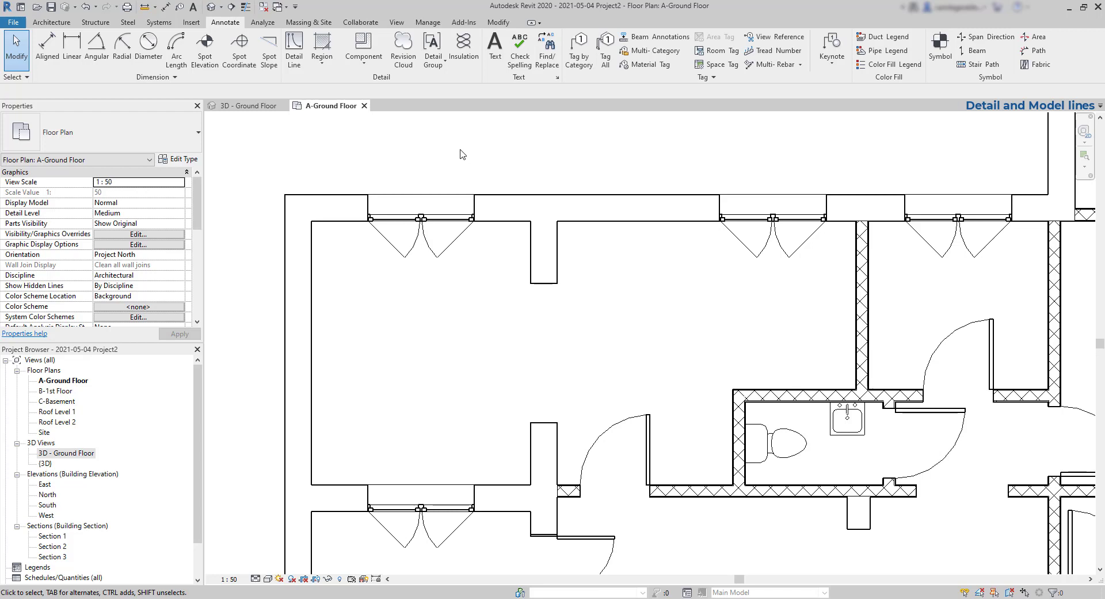
Draw a Hidden Lines detail chain: a horizontal segment, then 2.2 m up to the top wall; view 3D - Ground Floor
{"action": "left_click", "coordinate": [296, 45]}
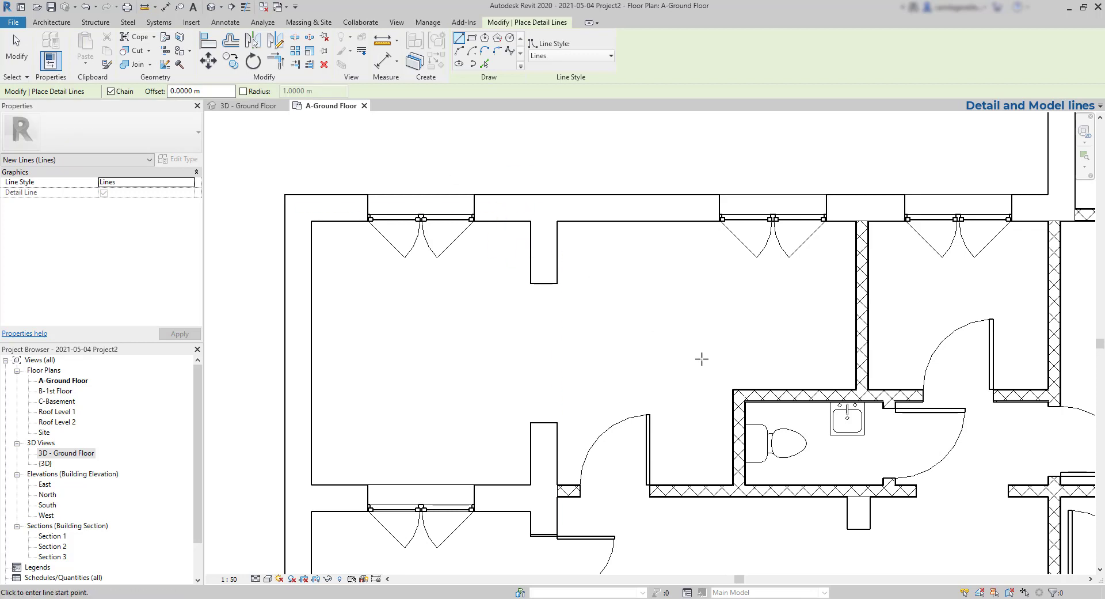
{"action": "left_click", "coordinate": [604, 58]}
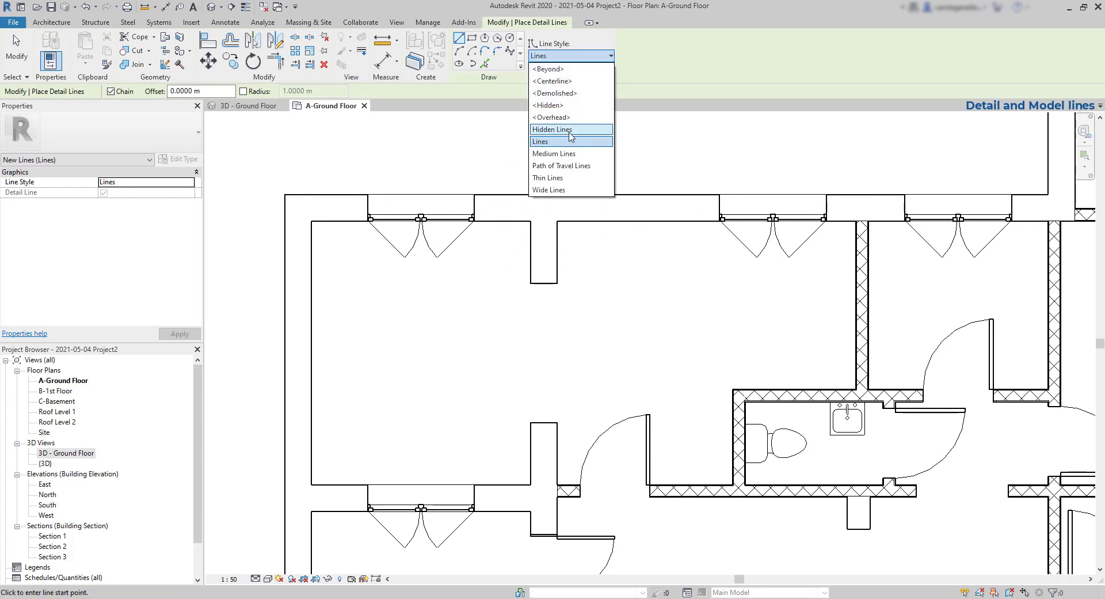
{"action": "left_click", "coordinate": [572, 136]}
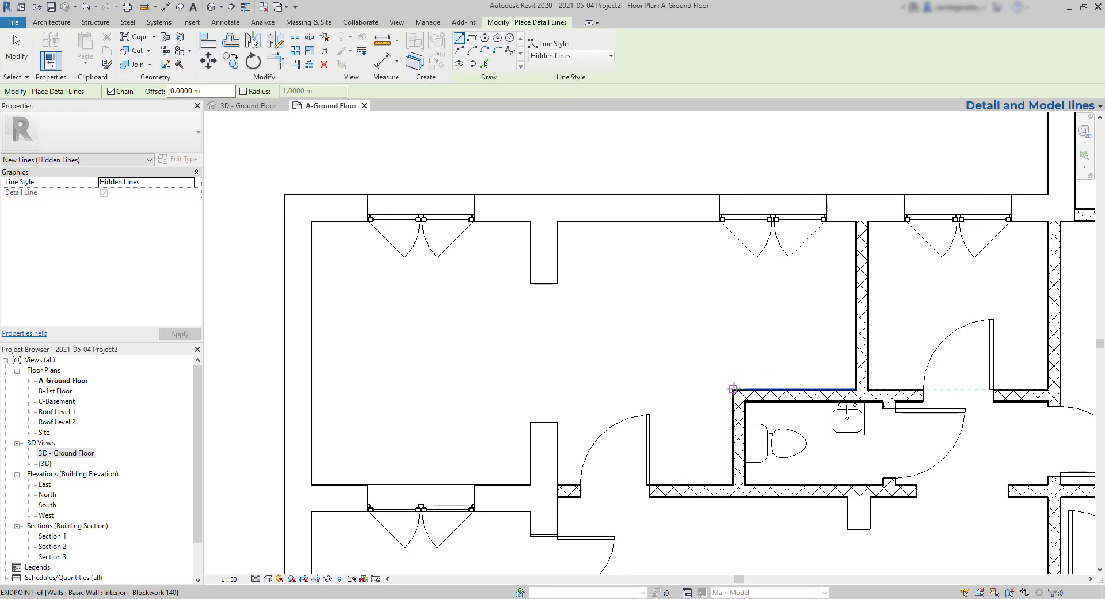
{"action": "left_click", "coordinate": [732, 389]}
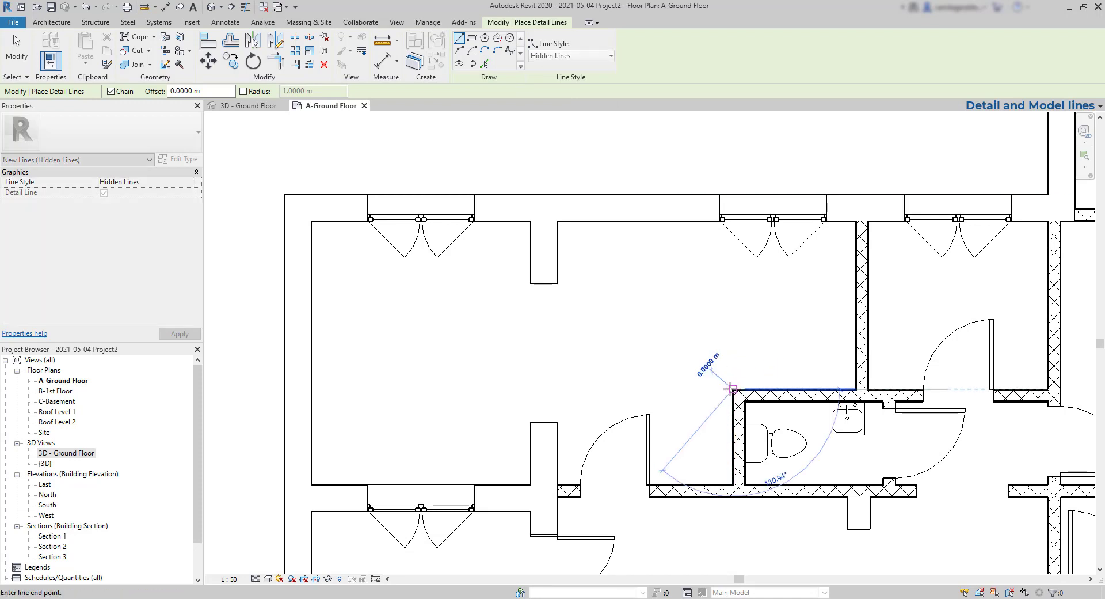
{"action": "left_click", "coordinate": [648, 389]}
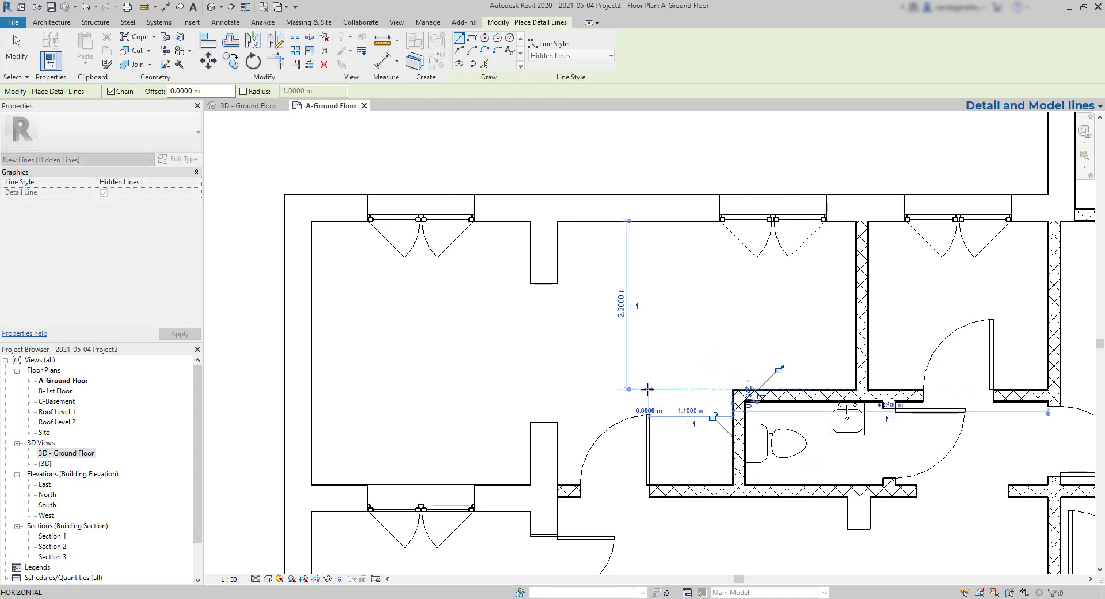
{"action": "left_click", "coordinate": [649, 221]}
{"action": "key", "text": "Escape"}
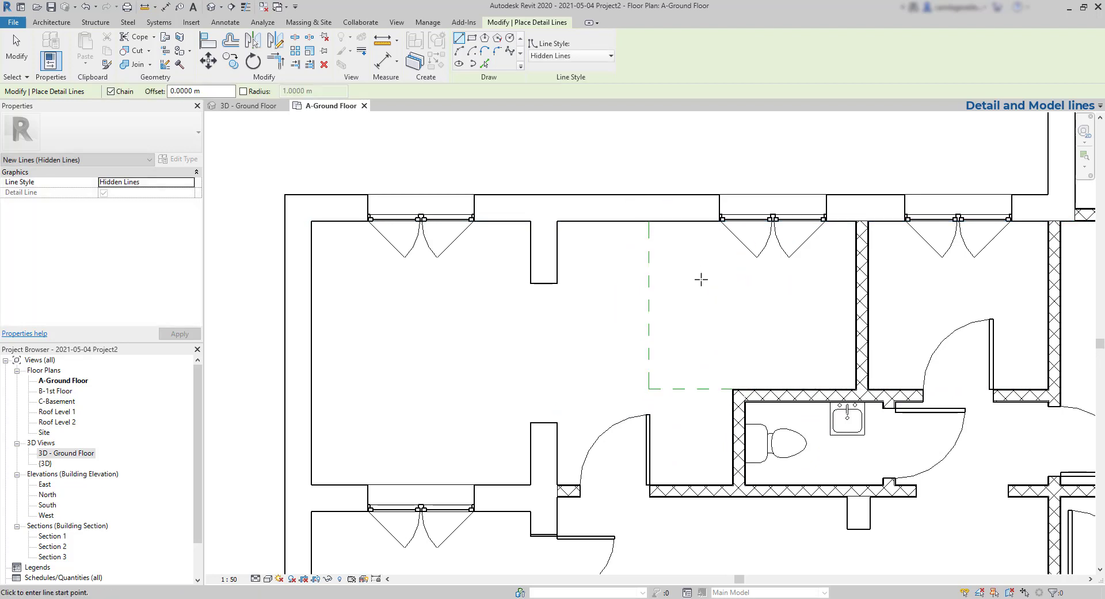
{"action": "left_click", "coordinate": [266, 109]}
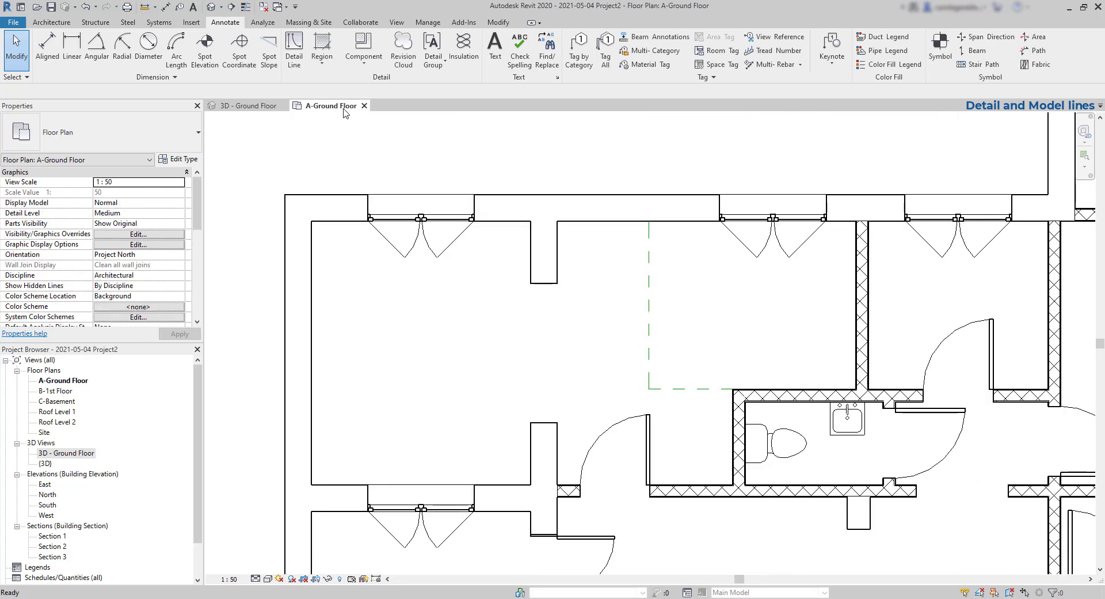
Convert the two dashed detail lines into model lines and check them in the 3D - Ground Floor view
{"action": "left_click", "coordinate": [649, 288]}
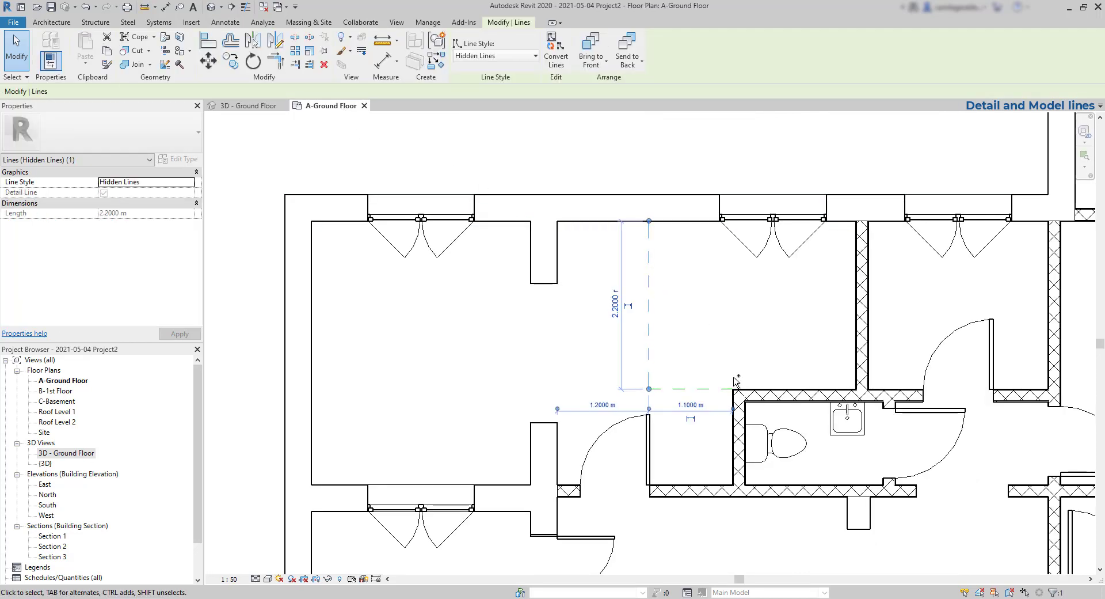
{"action": "left_click", "coordinate": [733, 380], "text": "ctrl"}
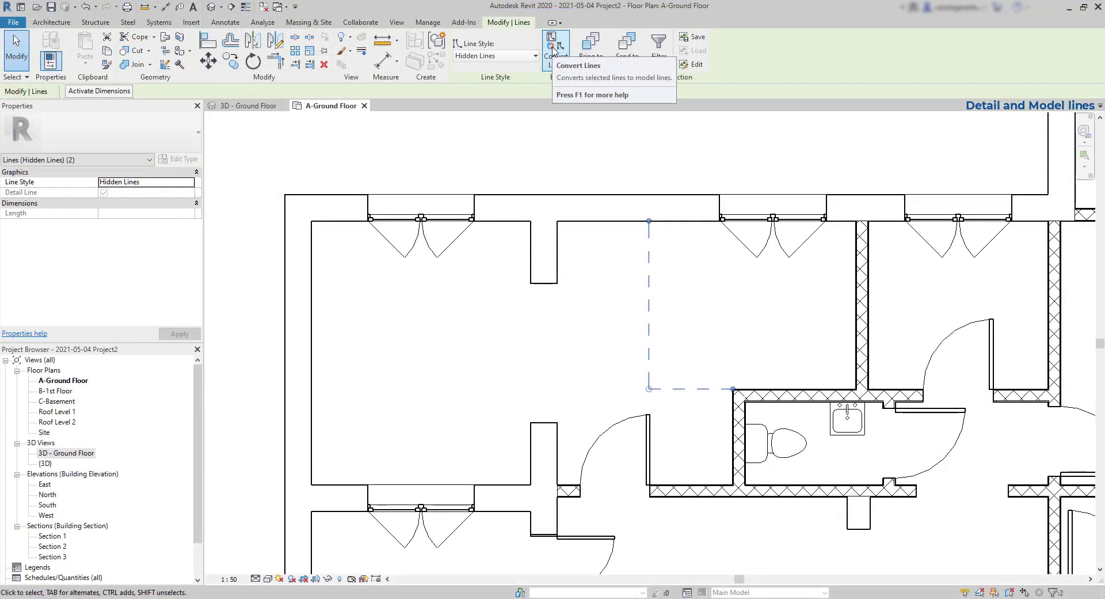
{"action": "left_click", "coordinate": [552, 50]}
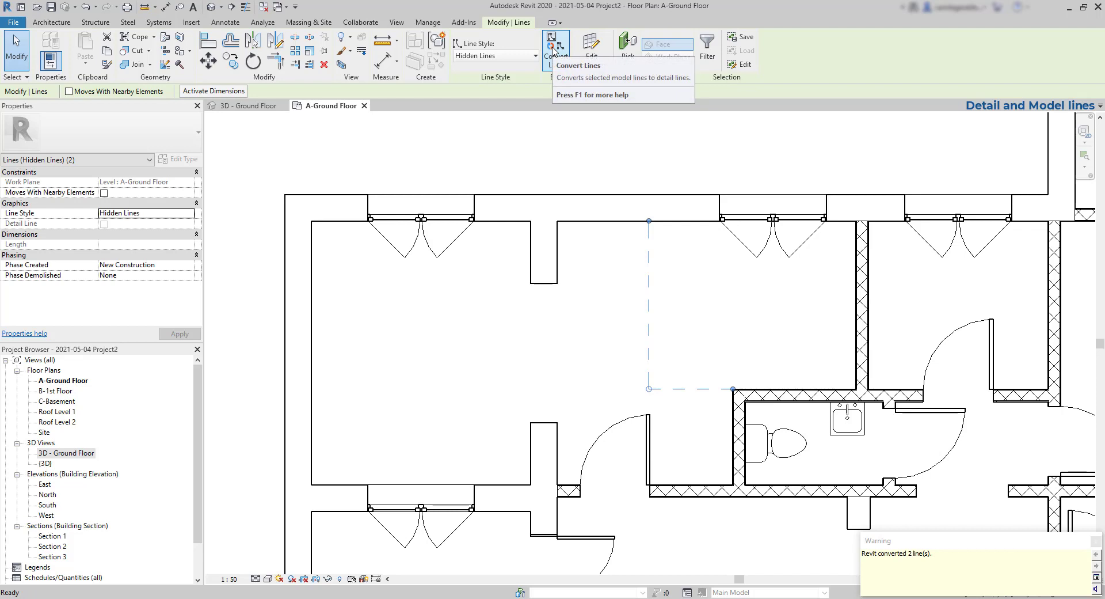
{"action": "left_click", "coordinate": [345, 144]}
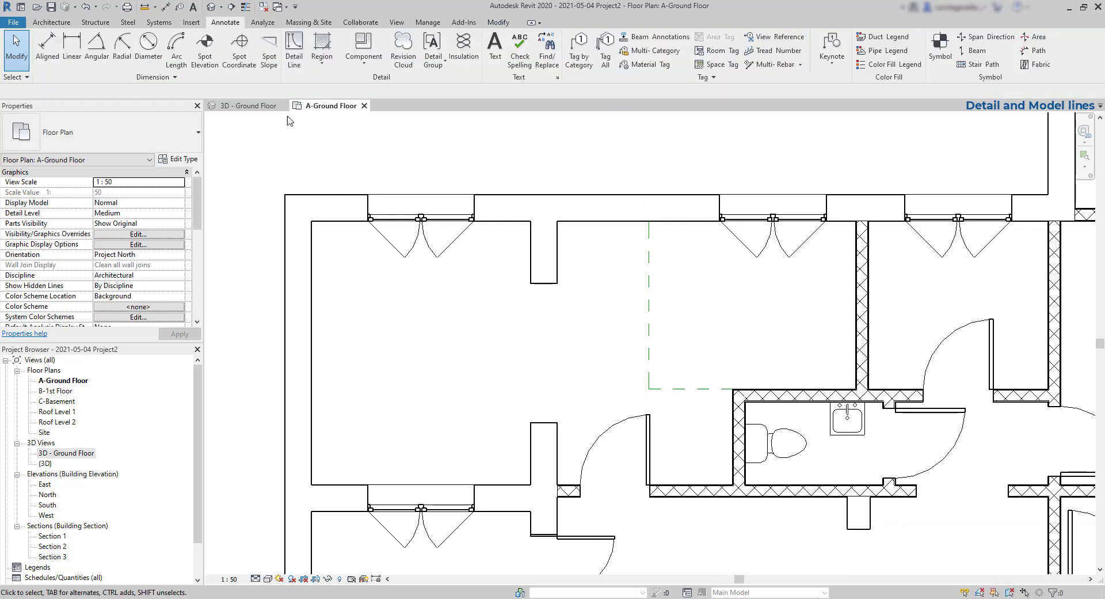
{"action": "left_click", "coordinate": [274, 108]}
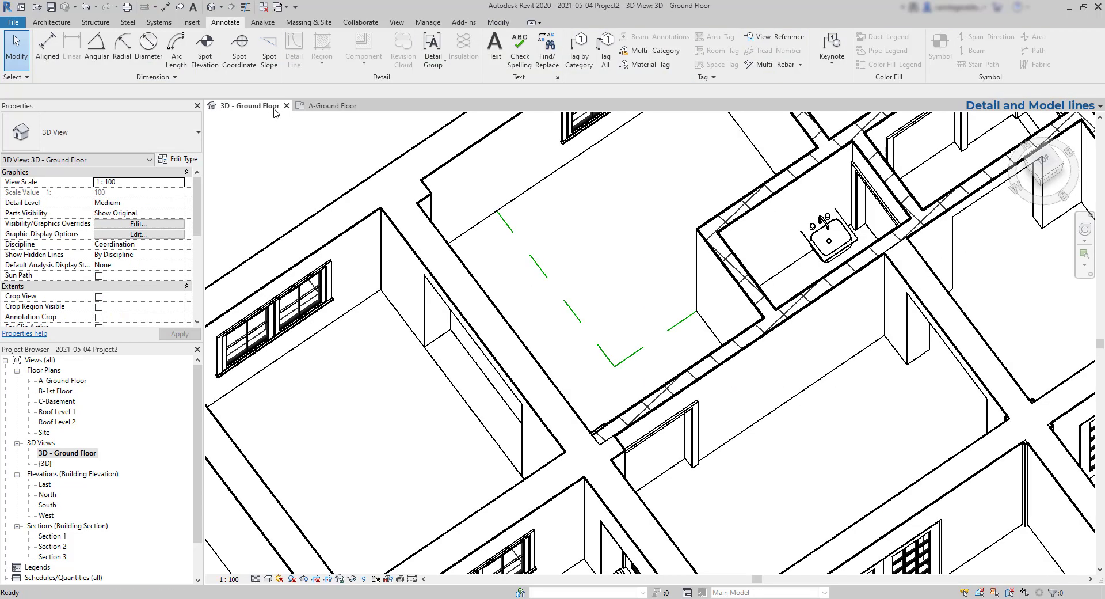
Back on the A-Ground Floor plan, convert the two lines back into detail lines
{"action": "left_click", "coordinate": [332, 106]}
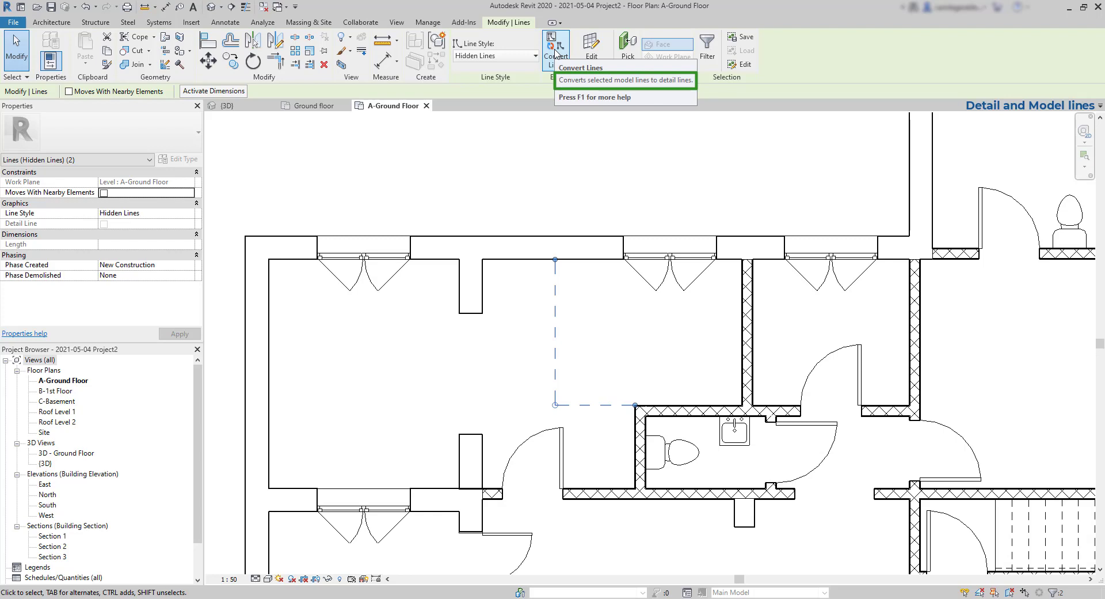
{"action": "left_click", "coordinate": [556, 51]}
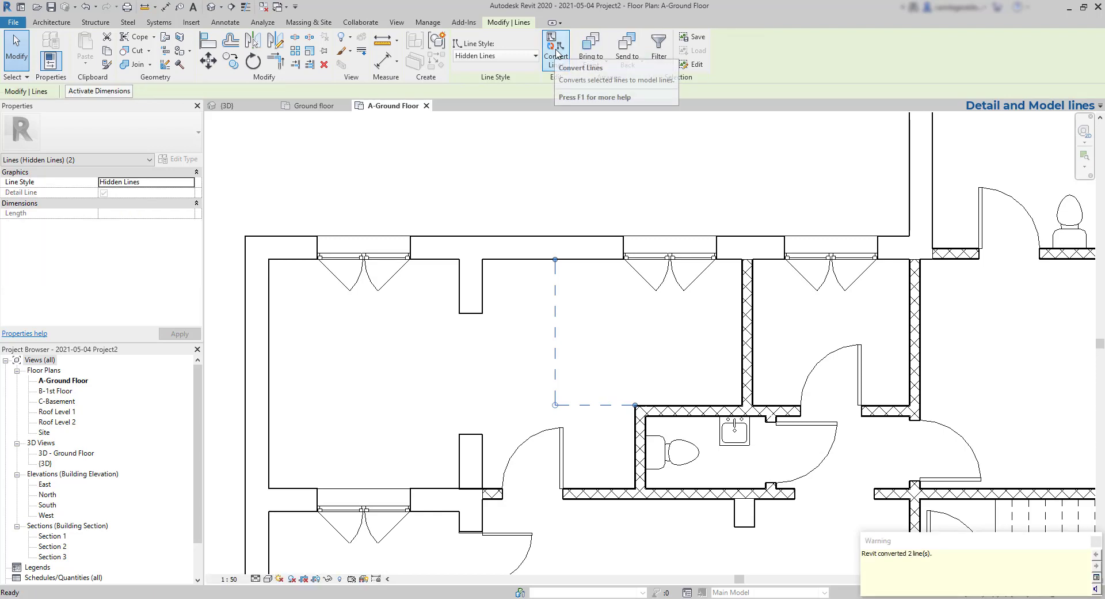
{"action": "left_click", "coordinate": [550, 179]}
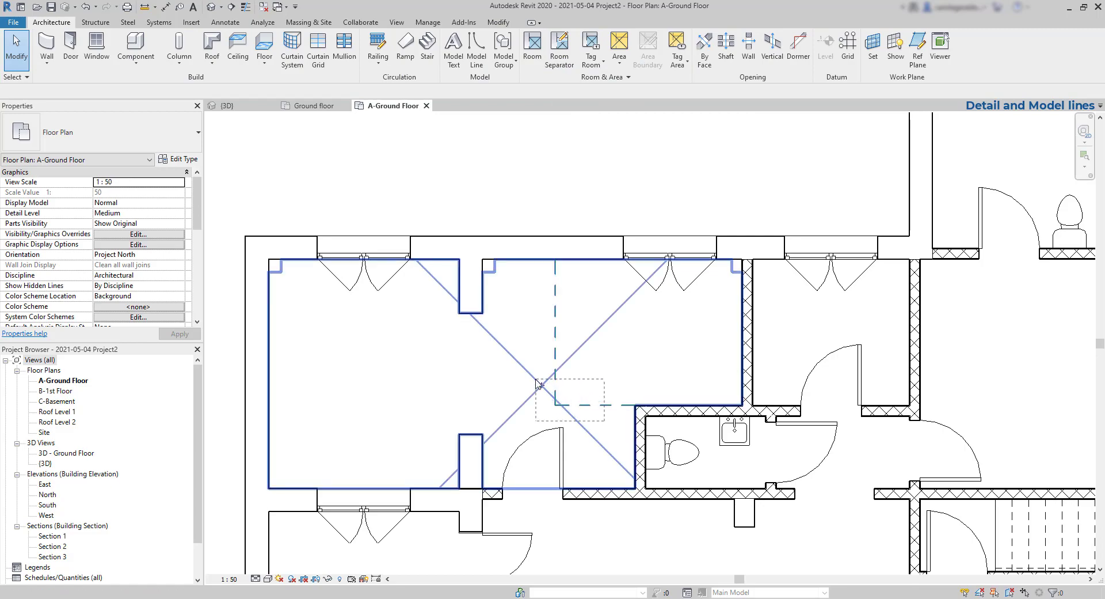
{"action": "left_click", "coordinate": [538, 383]}
Draw a model line chain from the window's lower-left corner down and along the ground beside the house
{"action": "left_click", "coordinate": [592, 405]}
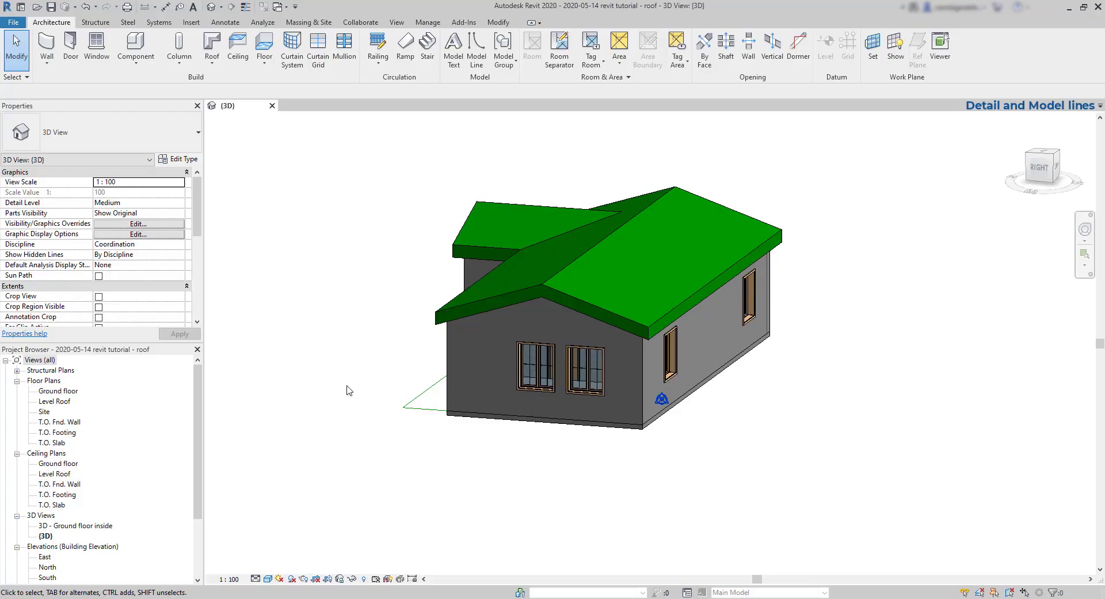
{"action": "left_click", "coordinate": [477, 46]}
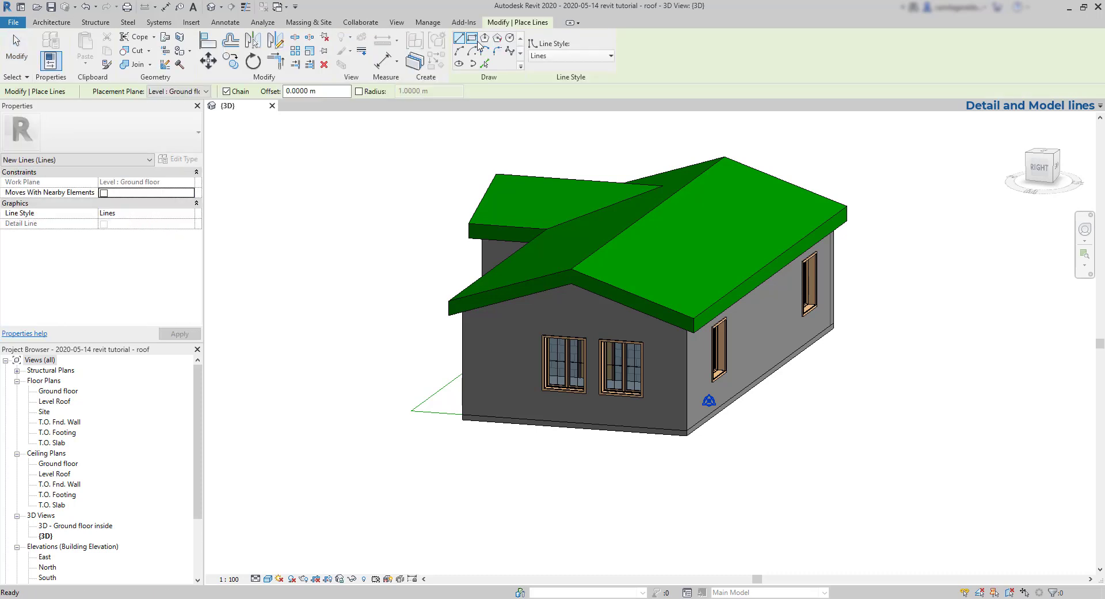
{"action": "scroll", "coordinate": [545, 439], "scroll_direction": "up", "scroll_amount": 5}
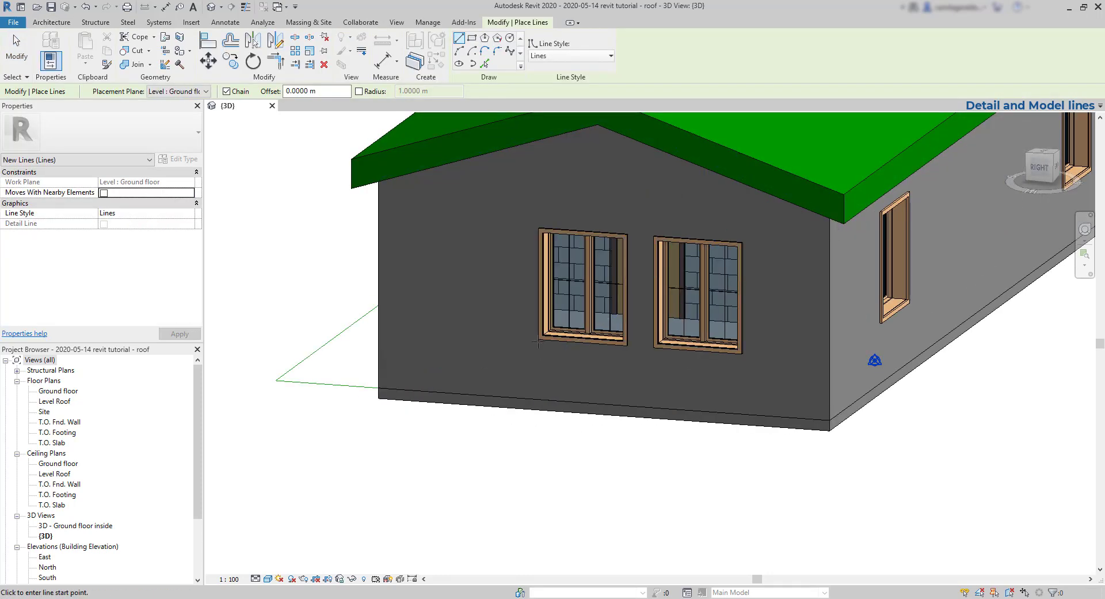
{"action": "scroll", "coordinate": [535, 341], "scroll_direction": "up", "scroll_amount": 2}
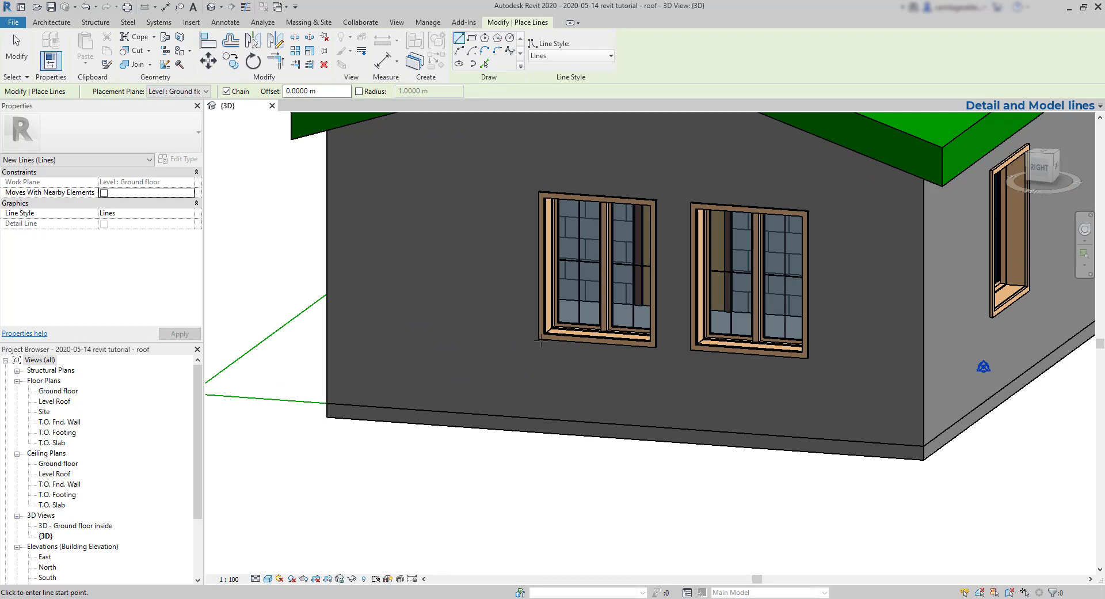
{"action": "left_click", "coordinate": [539, 340]}
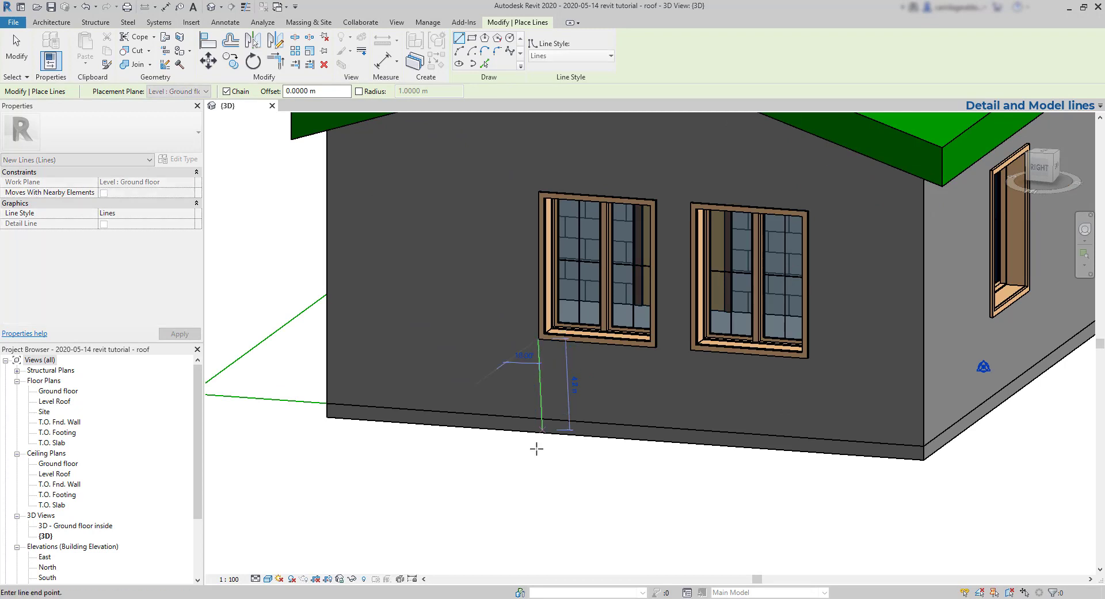
{"action": "left_click", "coordinate": [539, 502]}
{"action": "scroll", "coordinate": [474, 457], "scroll_direction": "down", "scroll_amount": 4}
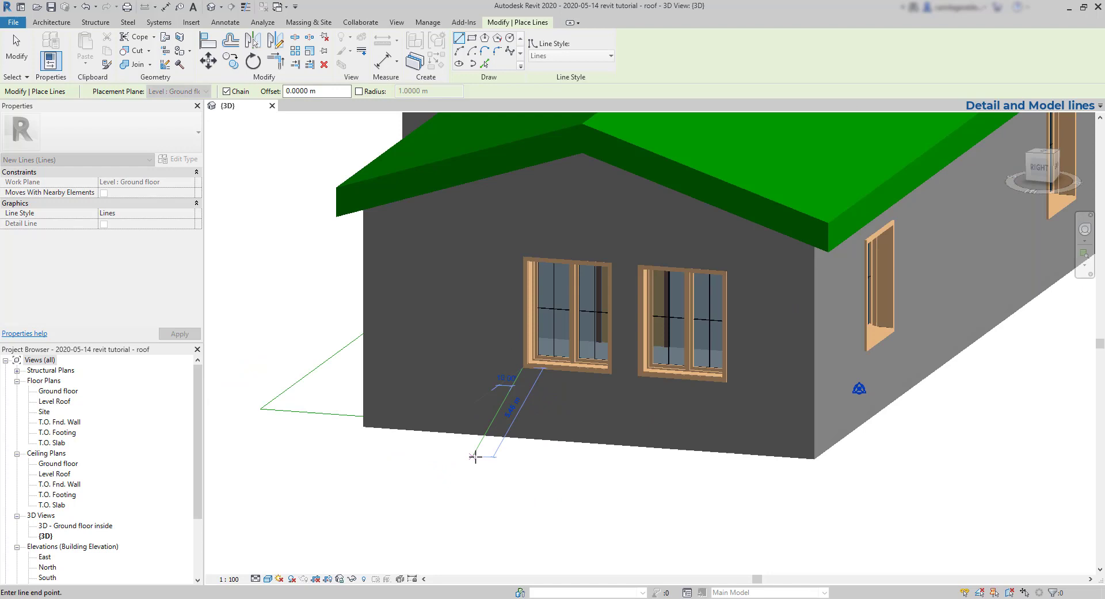
{"action": "left_click", "coordinate": [383, 531]}
{"action": "key", "text": "Escape"}
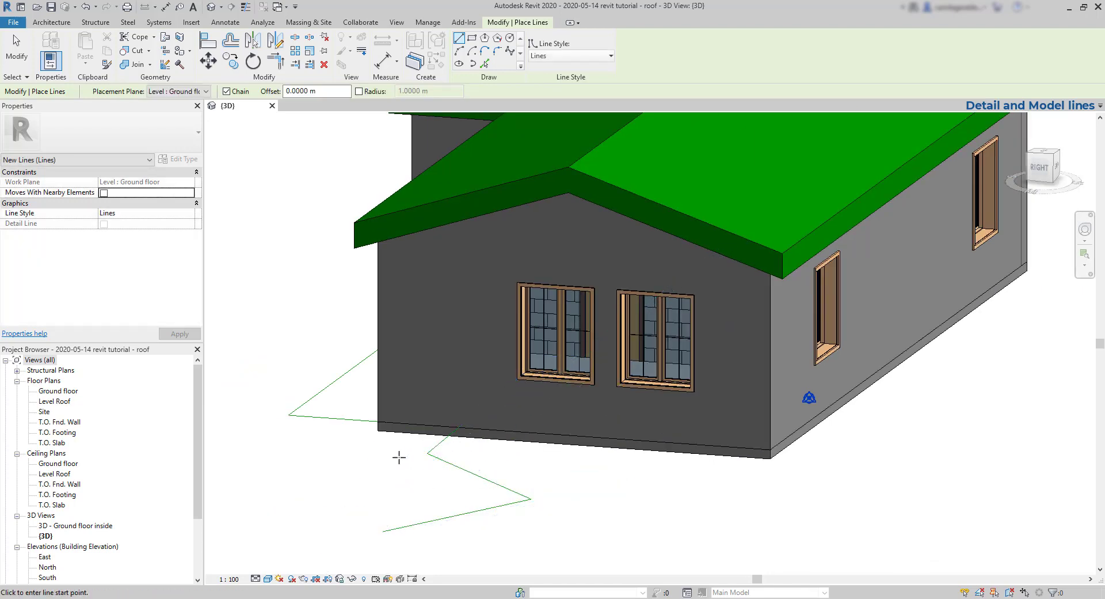
{"action": "middle_click_drag", "start_coordinate": [400, 454], "coordinate": [574, 451], "text": "shift"}
{"action": "scroll", "coordinate": [574, 451], "scroll_direction": "down", "scroll_amount": 3}
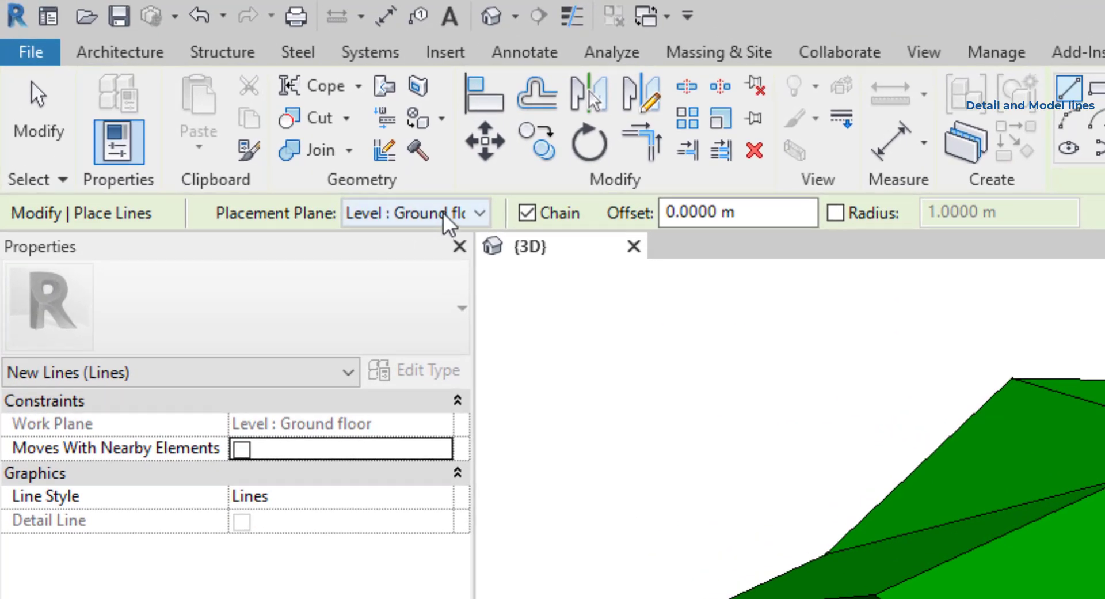
Keep Ground floor as the placement level and end the model-line command
{"action": "left_click", "coordinate": [447, 215]}
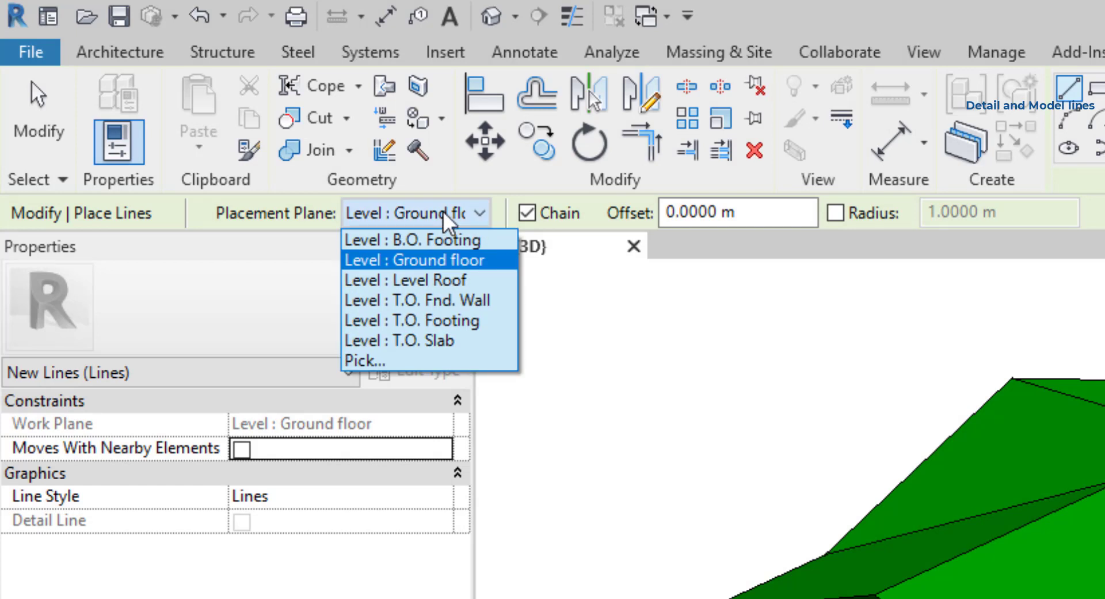
{"action": "left_click", "coordinate": [445, 213]}
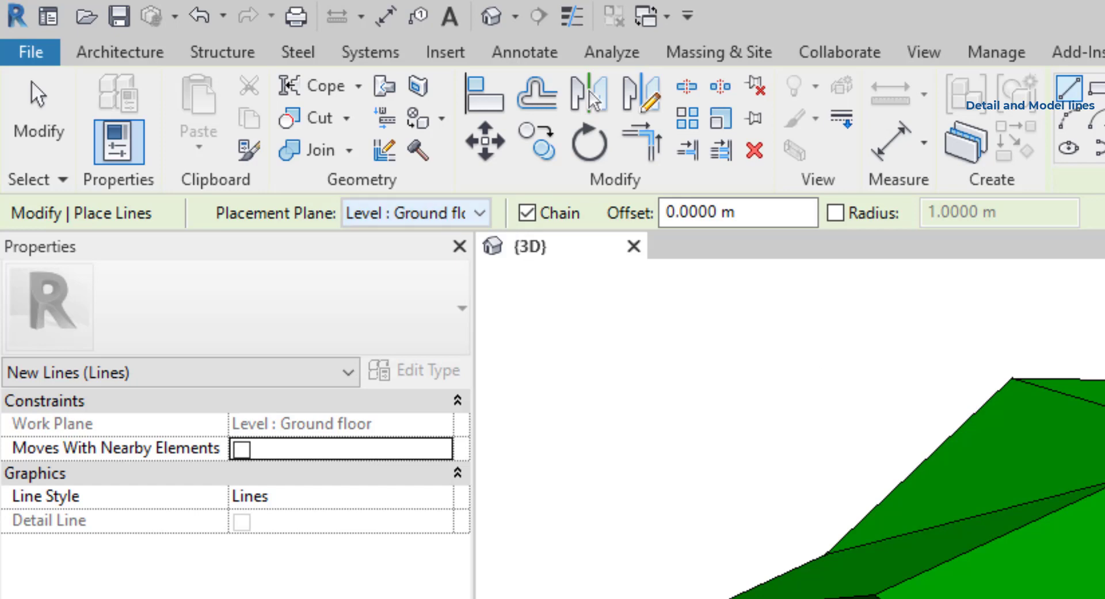
{"action": "key", "text": "Escape"}
{"action": "key", "text": "Escape"}
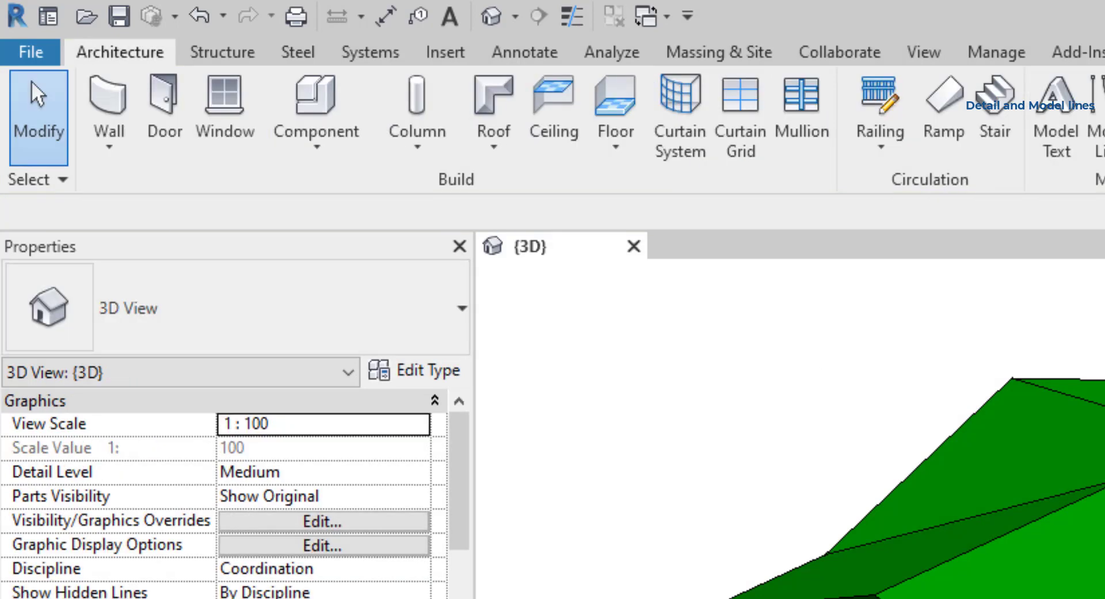
{"action": "key", "text": "ctrl+Left"}
{"action": "key", "text": "Escape"}
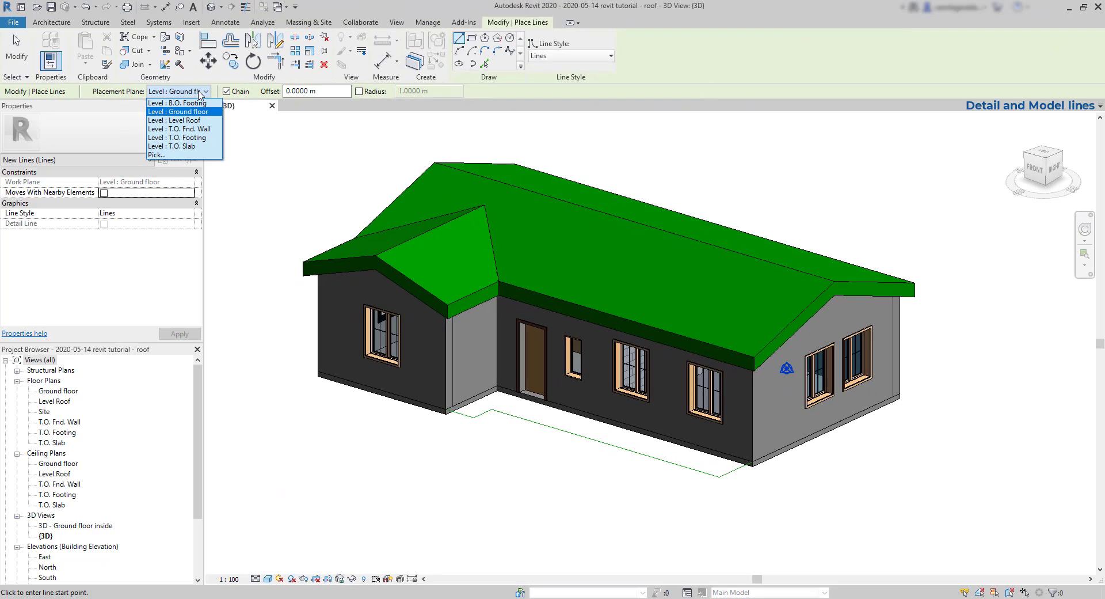
Choose Pick a plane in the Work Plane dialog to set a new work plane
{"action": "left_click", "coordinate": [206, 154]}
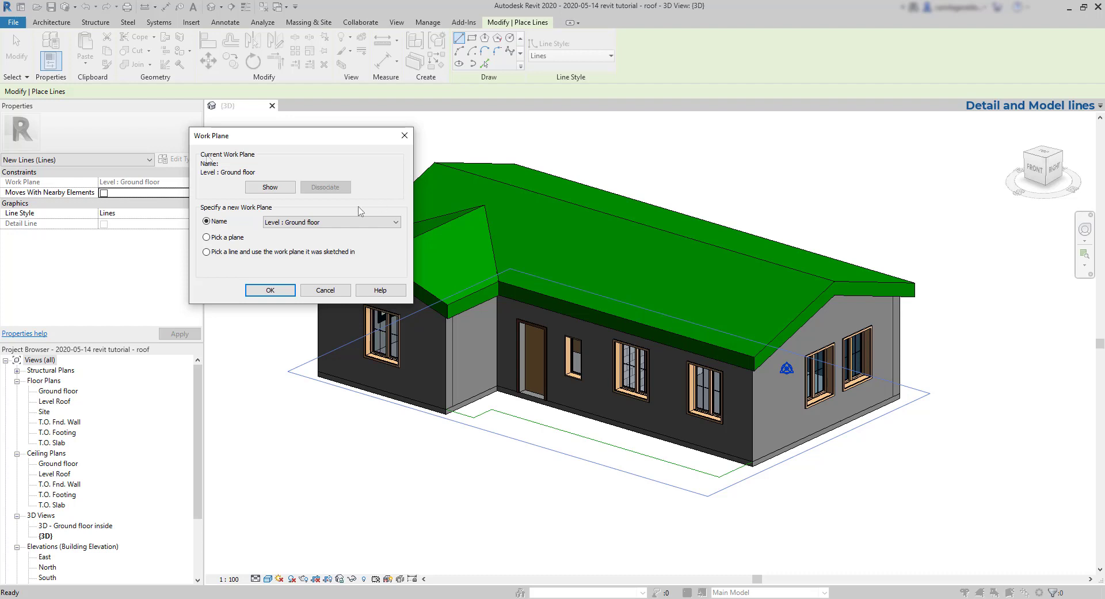
{"action": "left_click", "coordinate": [237, 240]}
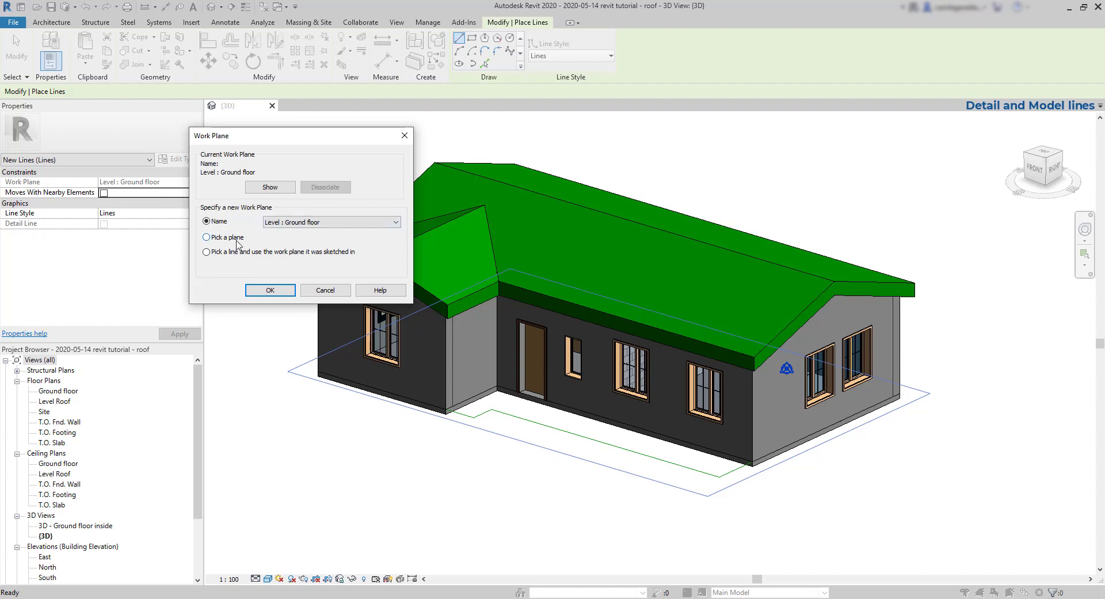
{"action": "left_click", "coordinate": [269, 290]}
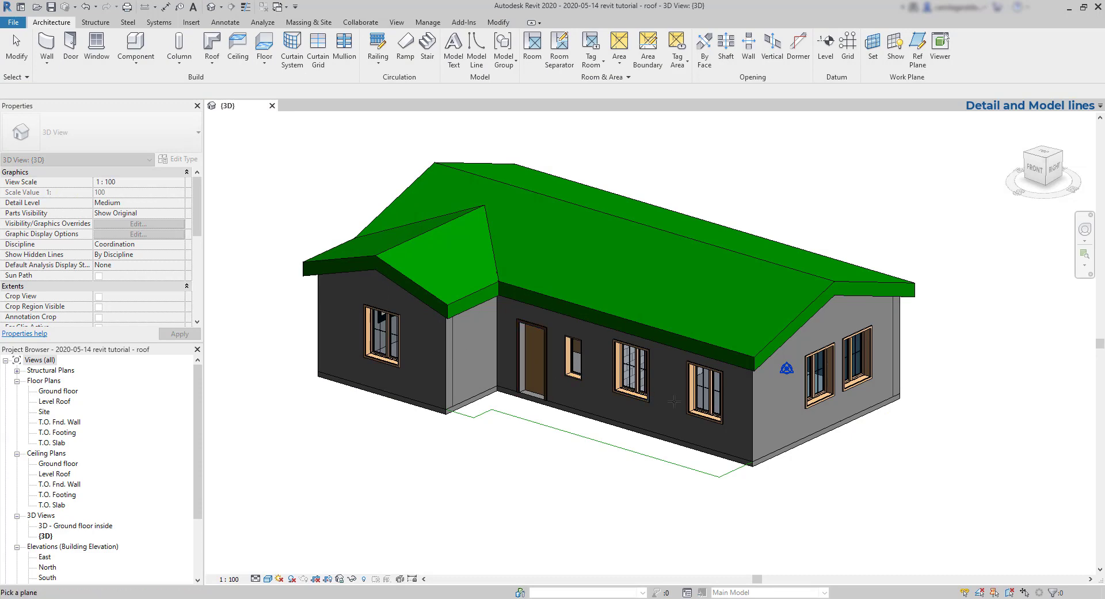
Use the right exterior wall face as work plane and draw lines from the window's top corners up to the roof edge
{"action": "left_click", "coordinate": [755, 422]}
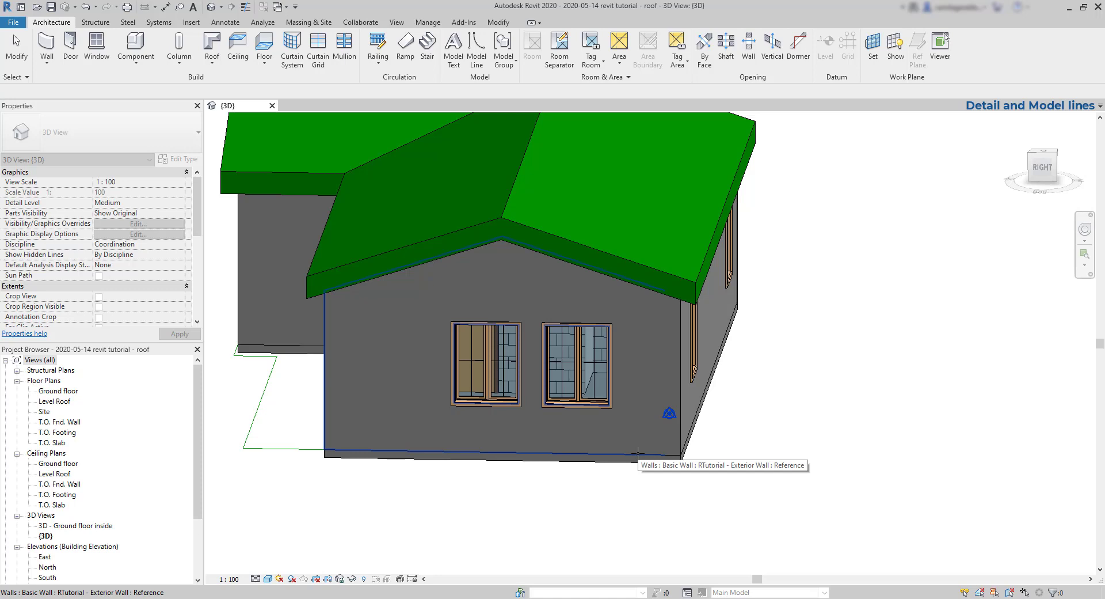
{"action": "left_click", "coordinate": [637, 454]}
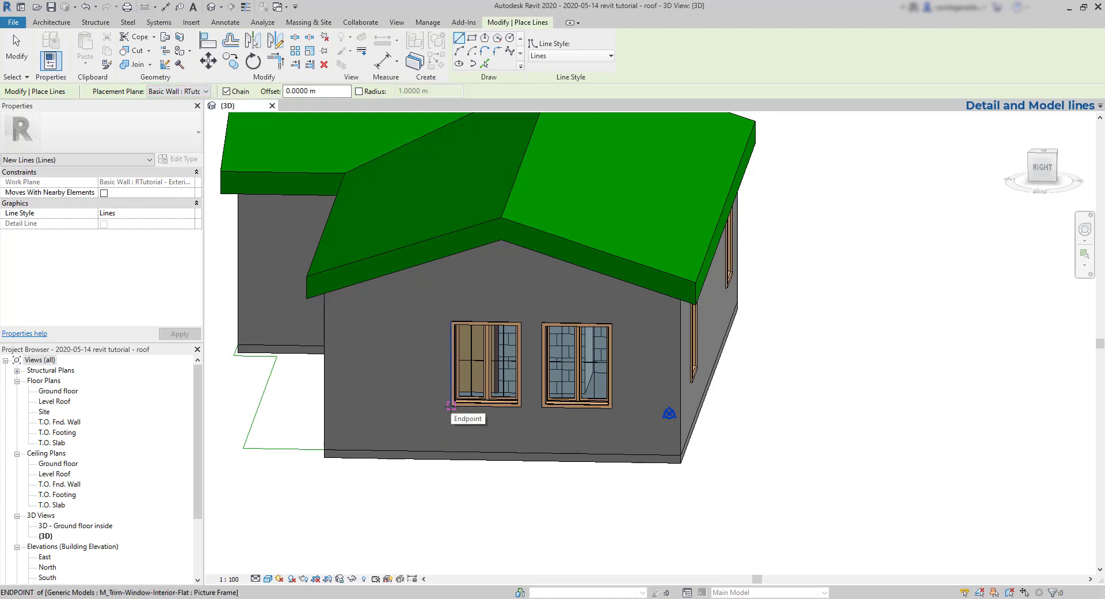
{"action": "left_click", "coordinate": [450, 405]}
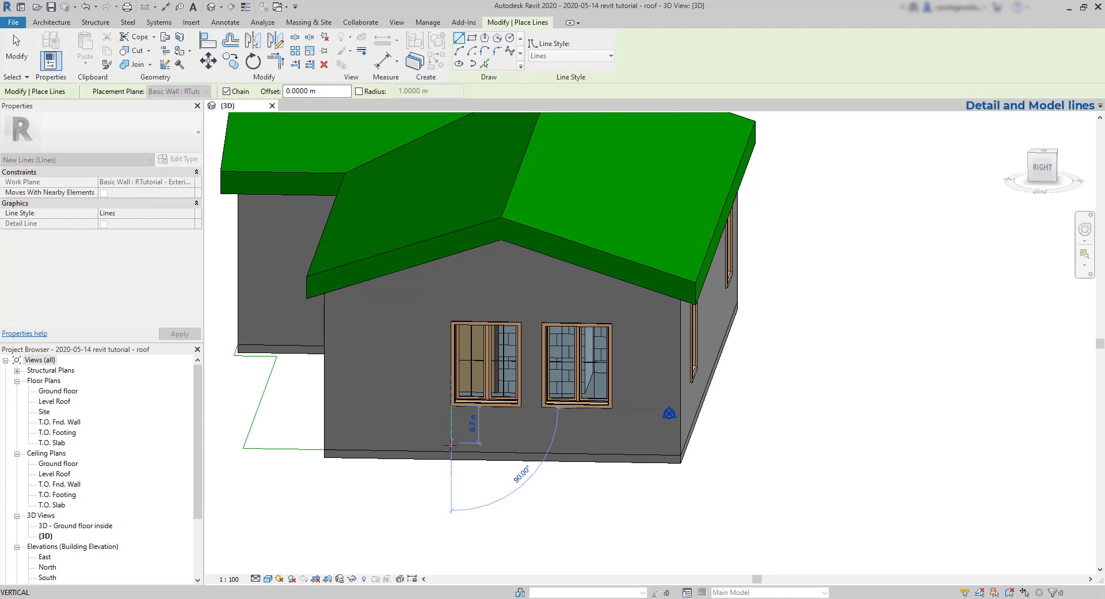
{"action": "key", "text": "Escape"}
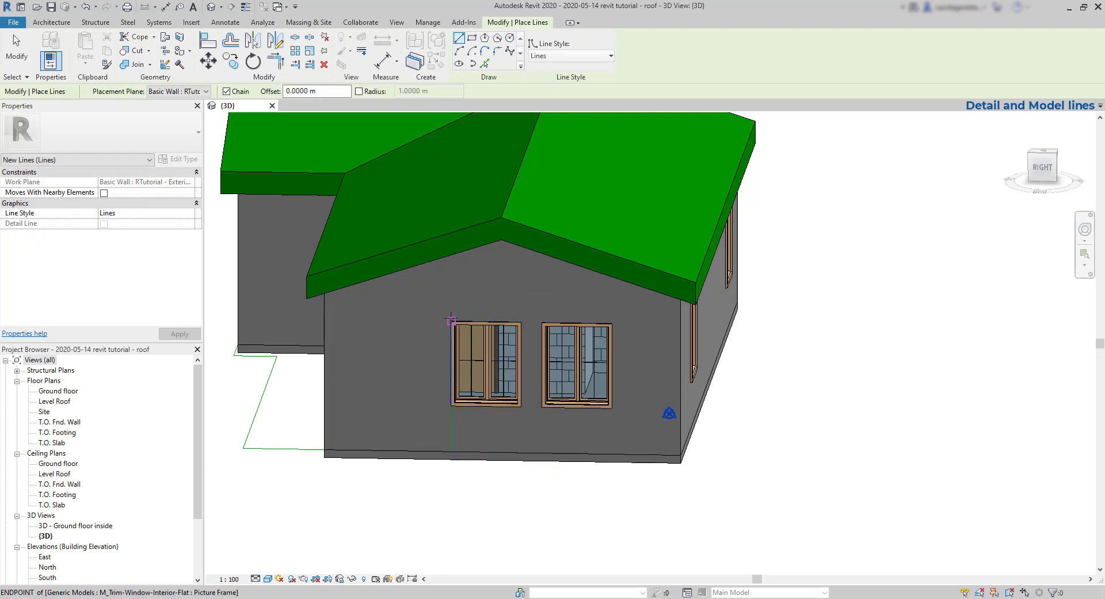
{"action": "left_click", "coordinate": [452, 321]}
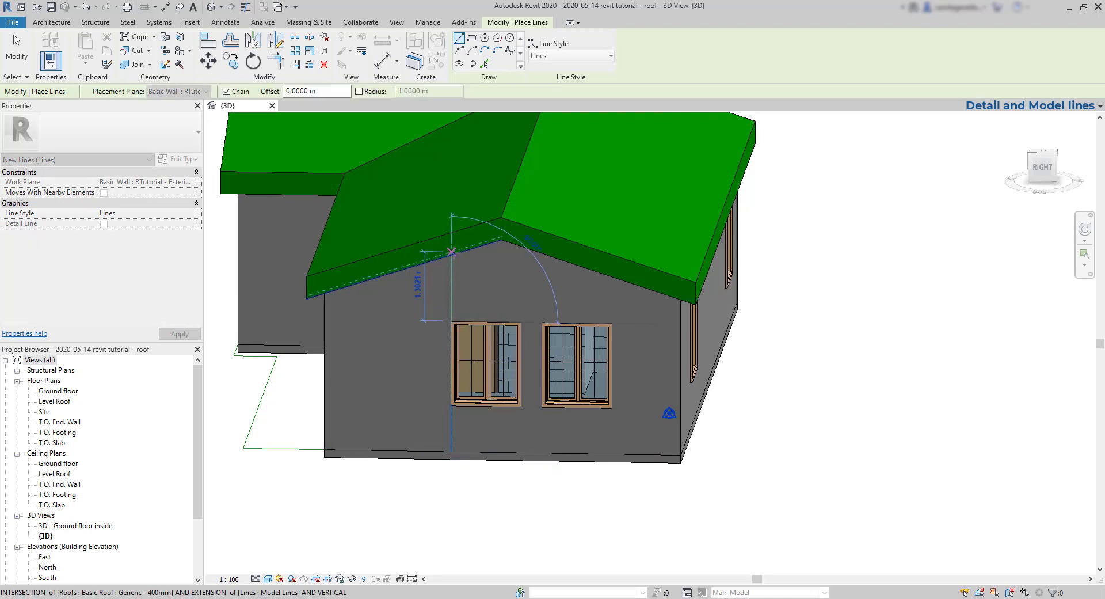
{"action": "left_click", "coordinate": [451, 251]}
{"action": "key", "text": "Escape"}
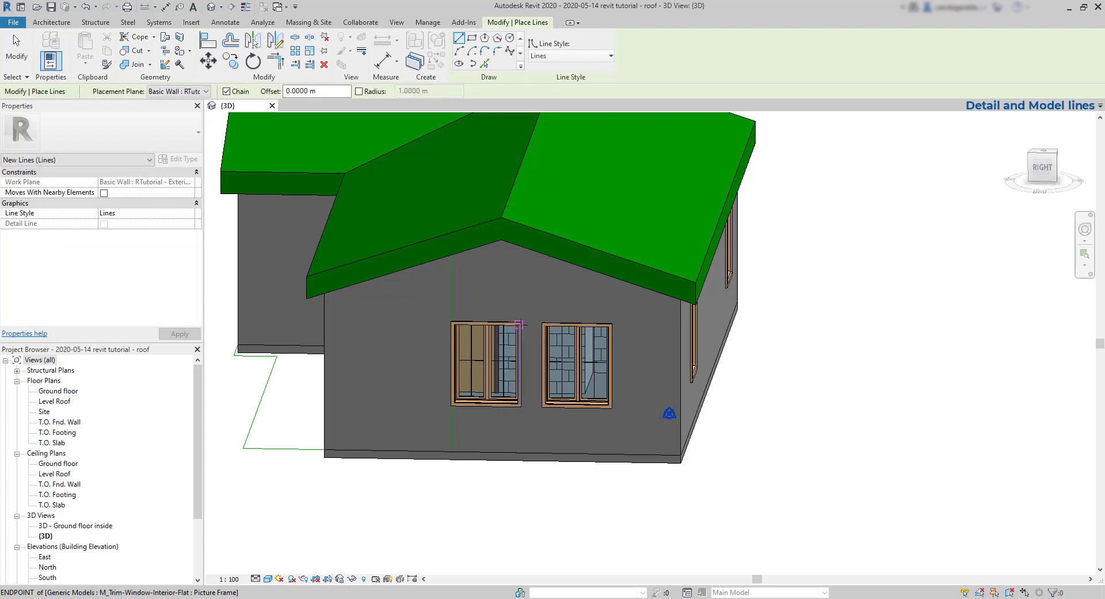
{"action": "left_click", "coordinate": [521, 316]}
{"action": "left_click", "coordinate": [521, 218]}
{"action": "key", "text": "Escape"}
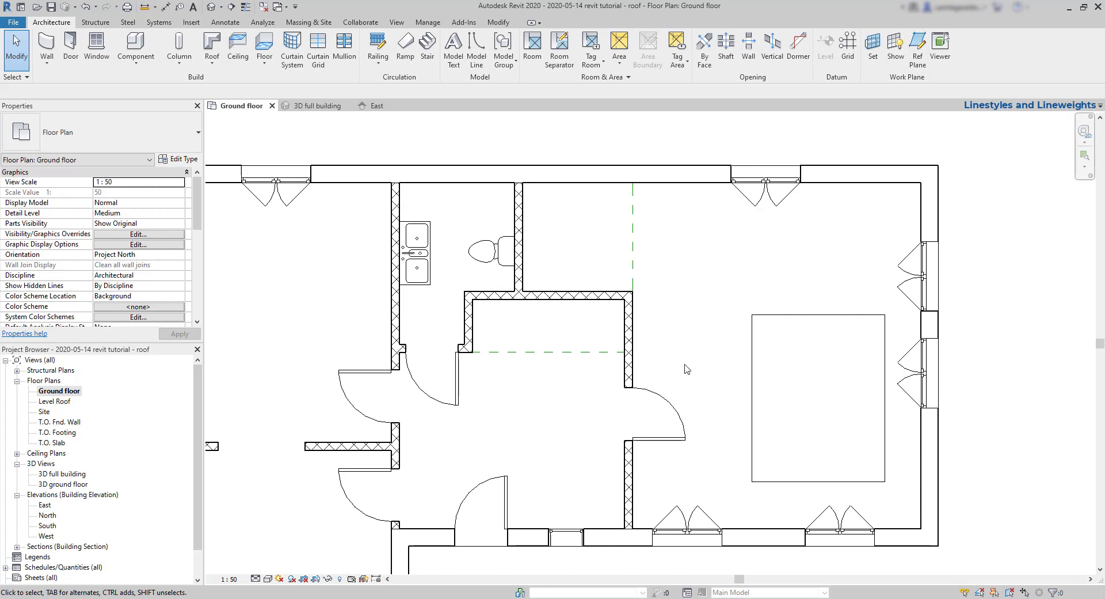
{"action": "left_click", "coordinate": [633, 249]}
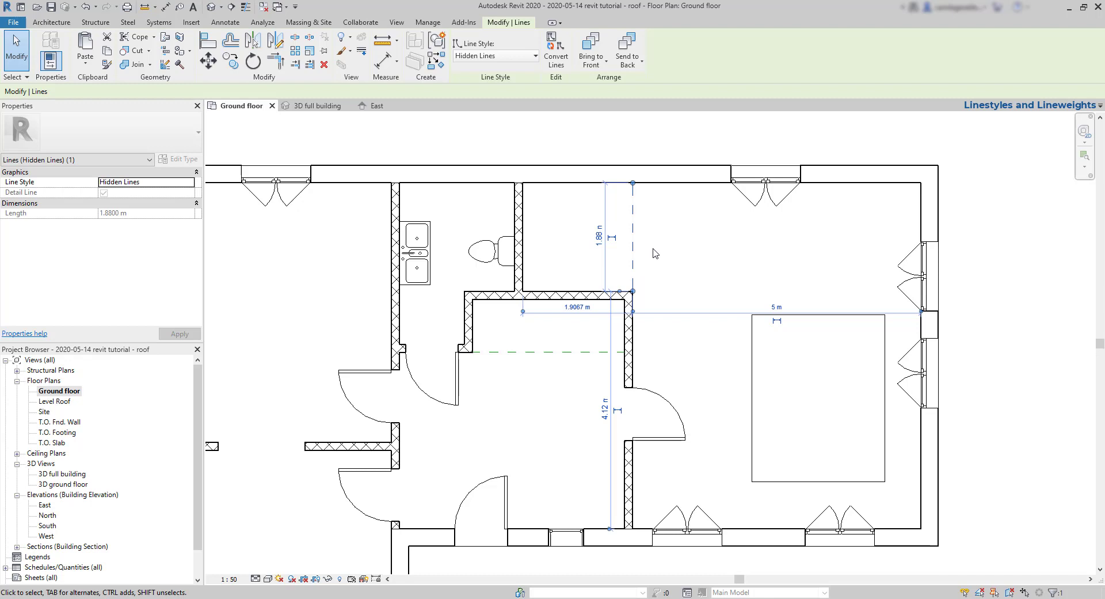
{"action": "key", "text": "Escape"}
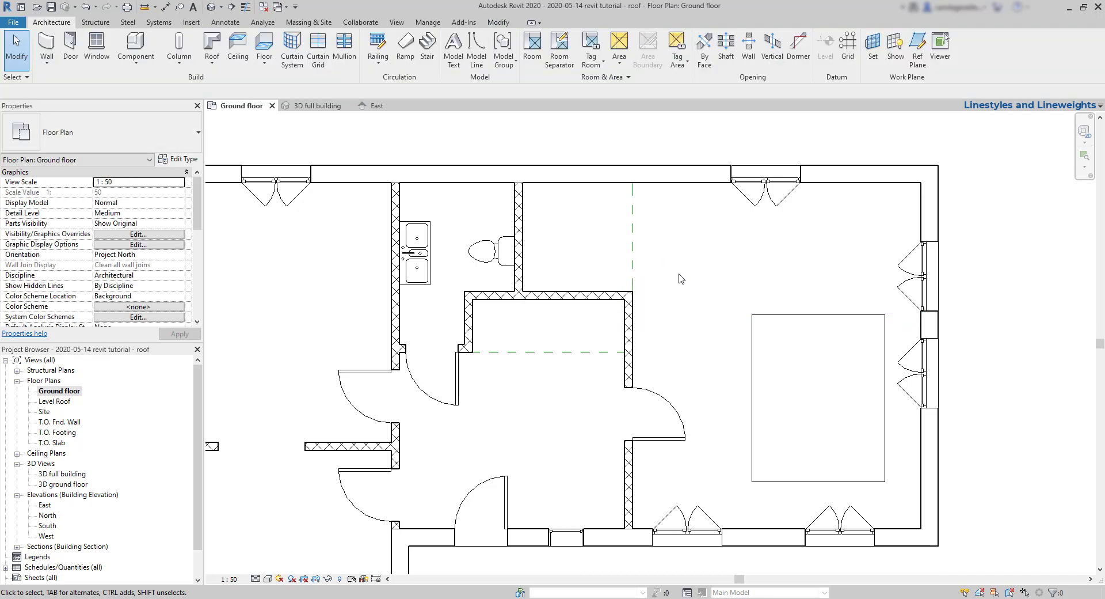
{"action": "left_click", "coordinate": [752, 346]}
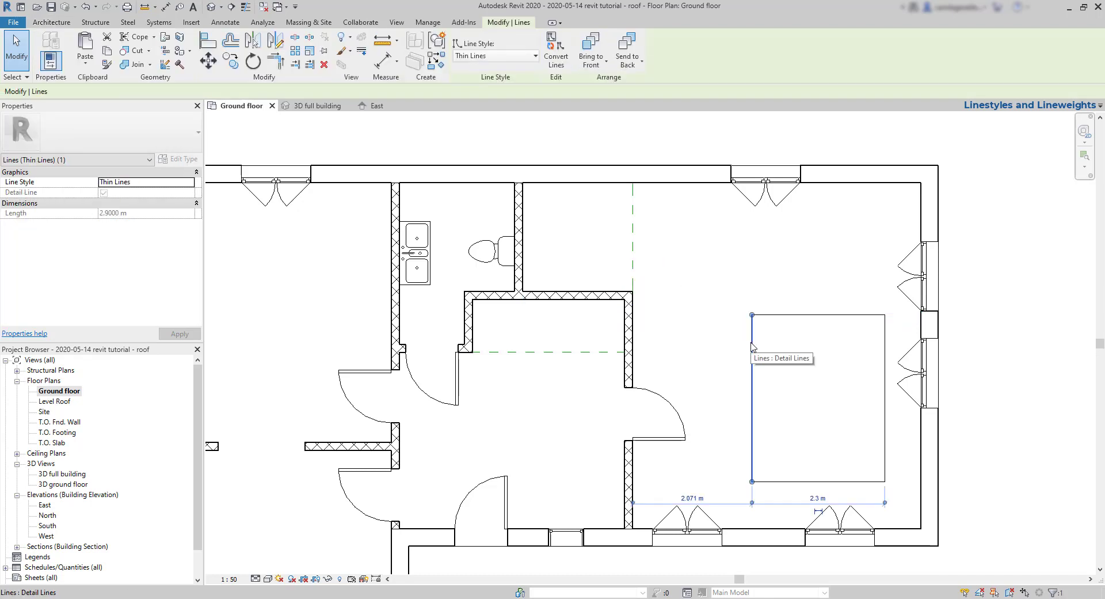
{"action": "left_click", "coordinate": [535, 56]}
{"action": "key", "text": "Escape"}
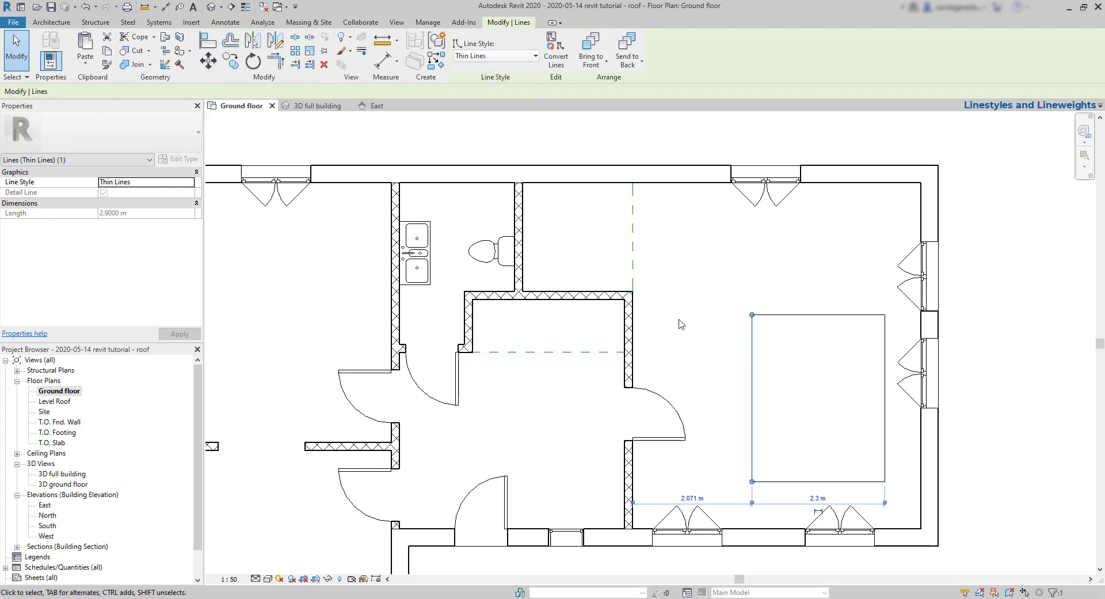
{"action": "key", "text": "Escape"}
{"action": "left_click_drag", "start_coordinate": [896, 493], "coordinate": [723, 303]}
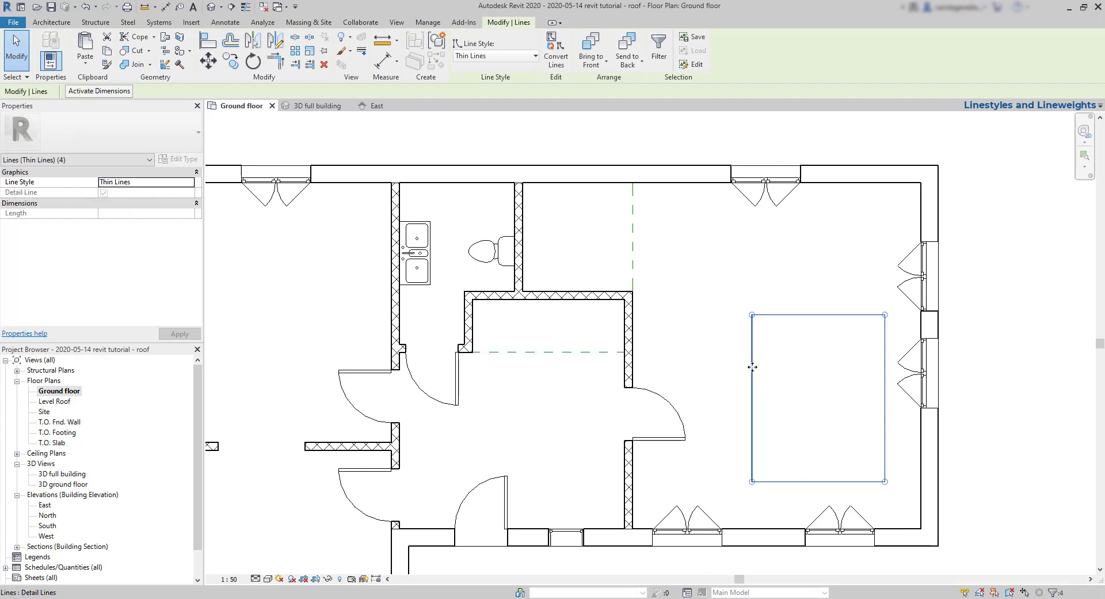
{"action": "left_click_drag", "start_coordinate": [752, 368], "coordinate": [724, 322]}
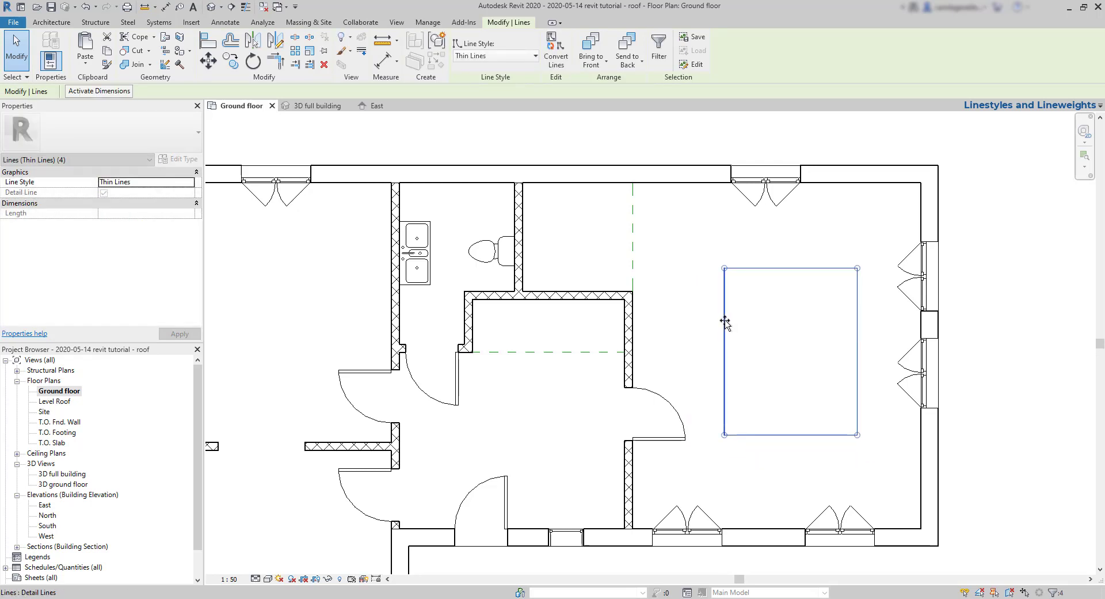
{"action": "key", "text": "ctrl+z"}
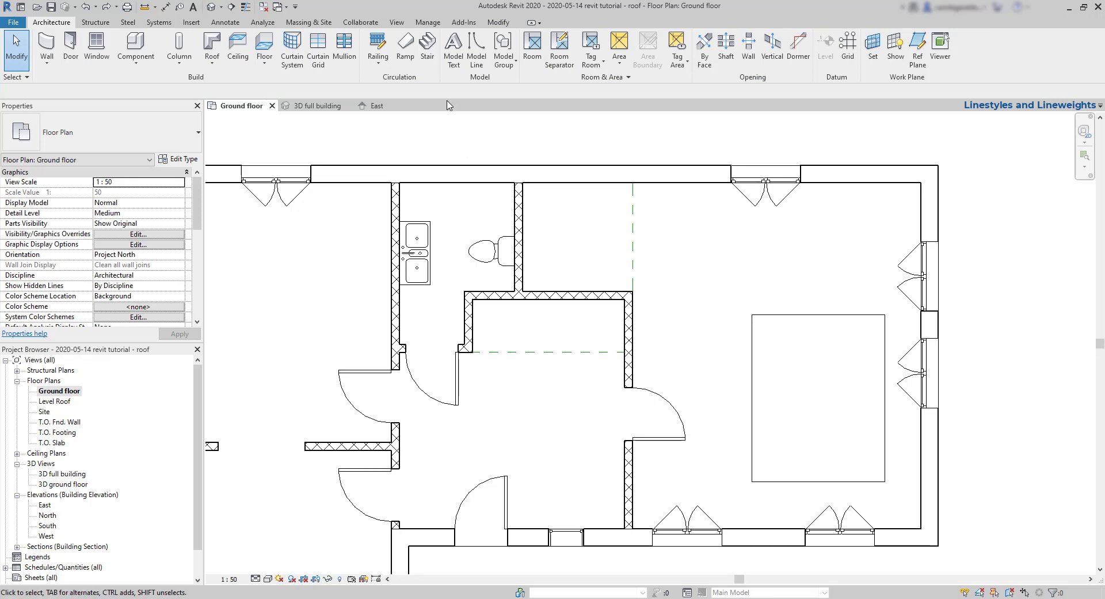
In Manage > Additional Settings > Line Styles, change the Hidden Lines colour to Red
{"action": "left_click", "coordinate": [428, 24]}
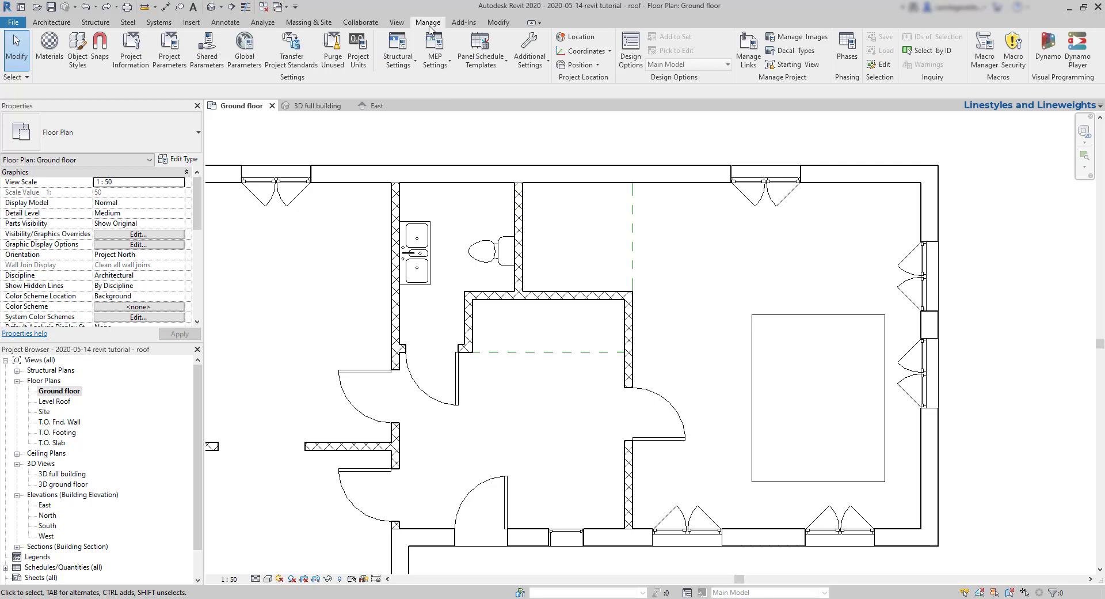
{"action": "left_click", "coordinate": [547, 67]}
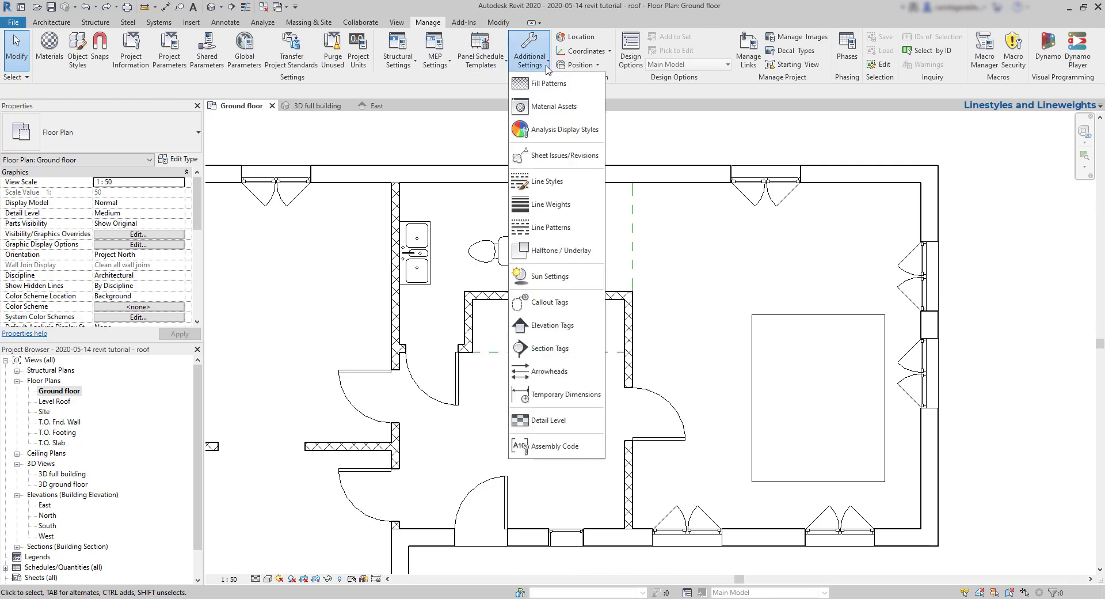
{"action": "left_click", "coordinate": [552, 182]}
{"action": "left_click_drag", "start_coordinate": [575, 116], "coordinate": [726, 194]}
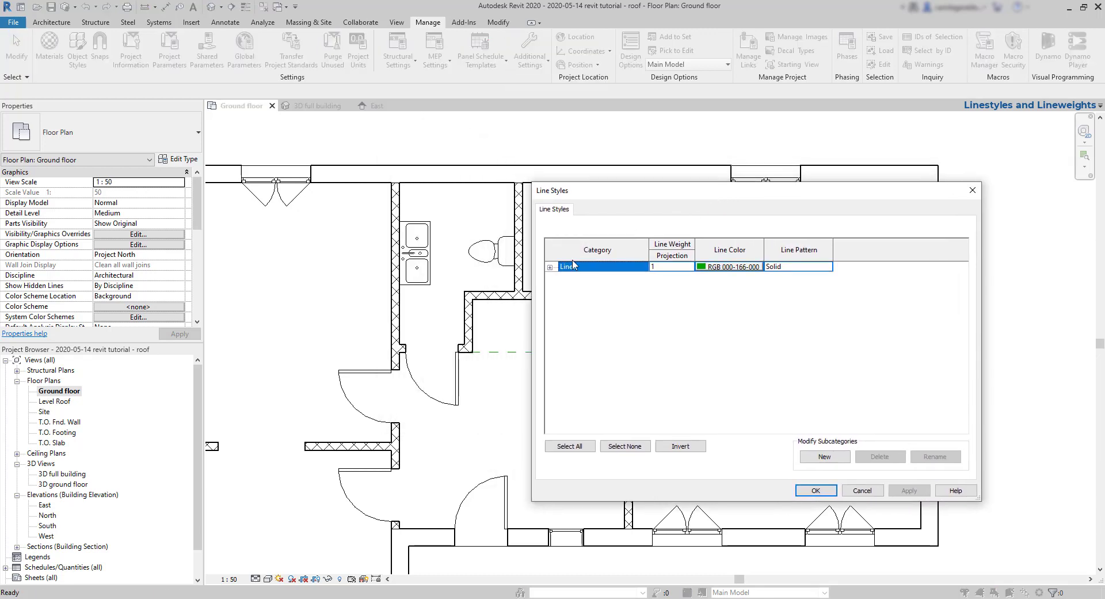
{"action": "left_click", "coordinate": [549, 267]}
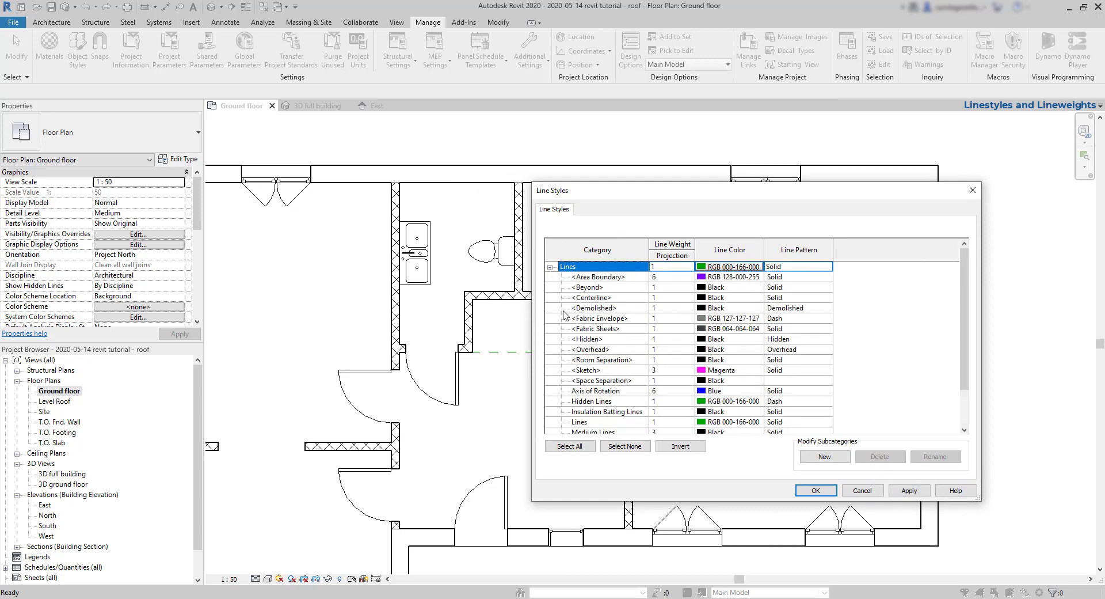
{"action": "scroll", "coordinate": [577, 319], "scroll_direction": "down", "scroll_amount": 1}
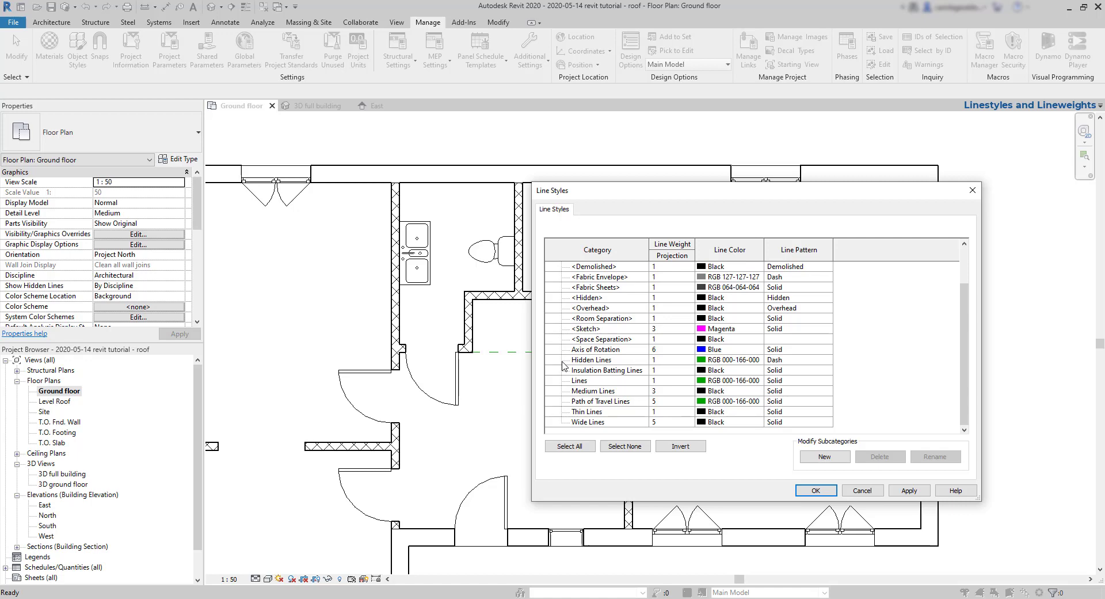
{"action": "left_click_drag", "start_coordinate": [604, 190], "coordinate": [724, 193]}
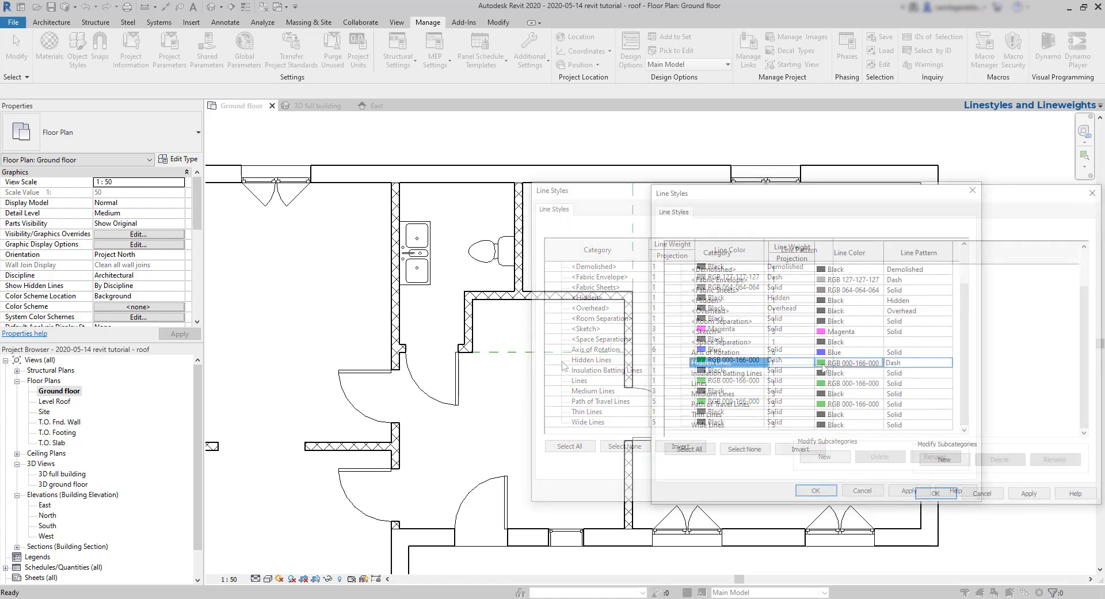
{"action": "left_click", "coordinate": [824, 362]}
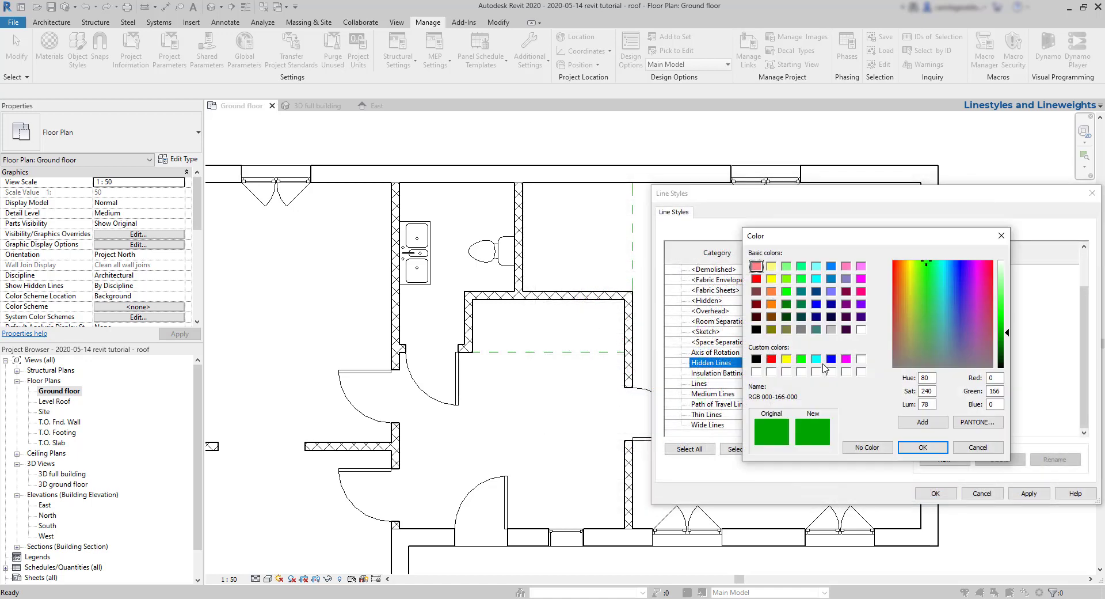
{"action": "left_click", "coordinate": [772, 359]}
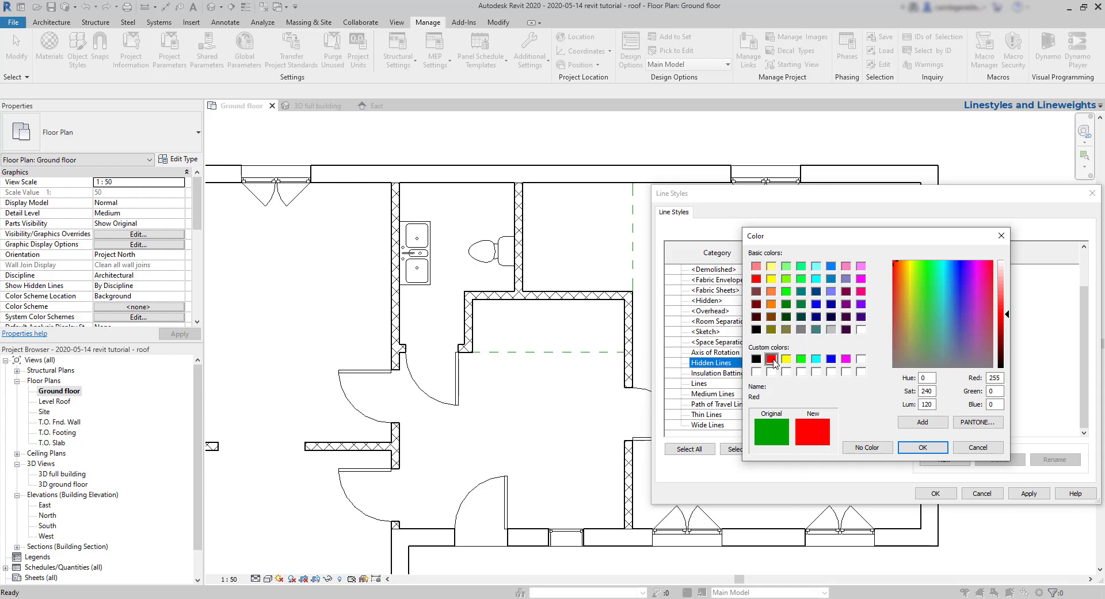
{"action": "left_click", "coordinate": [923, 447]}
Apply the pending colour change and set the Hidden Lines line weight to 4
{"action": "left_click", "coordinate": [1029, 494]}
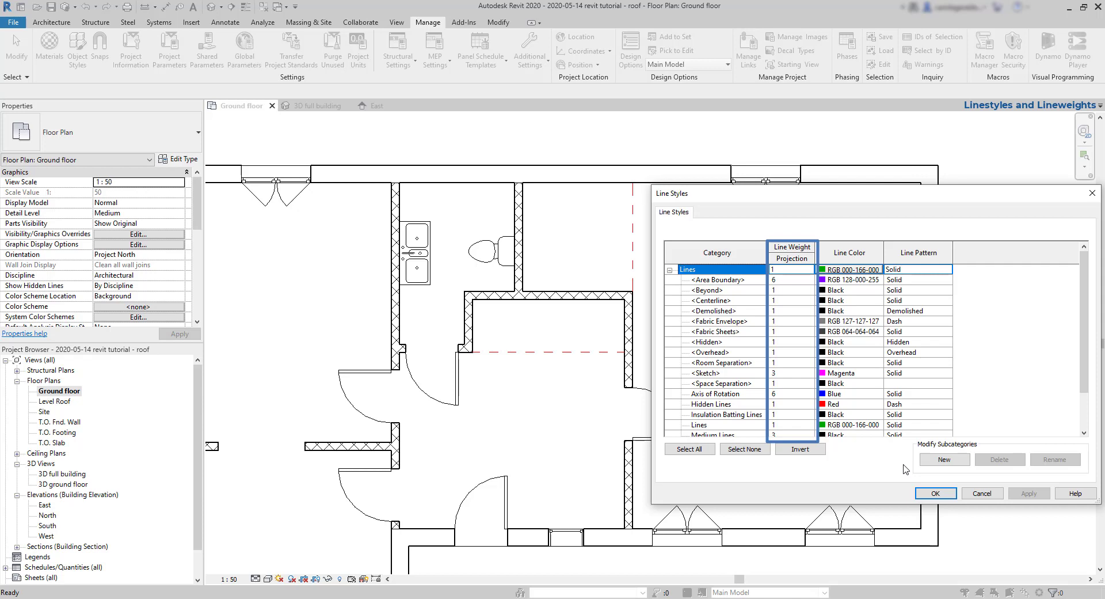
{"action": "scroll", "coordinate": [806, 368], "scroll_direction": "down", "scroll_amount": 2}
{"action": "left_click", "coordinate": [810, 364]}
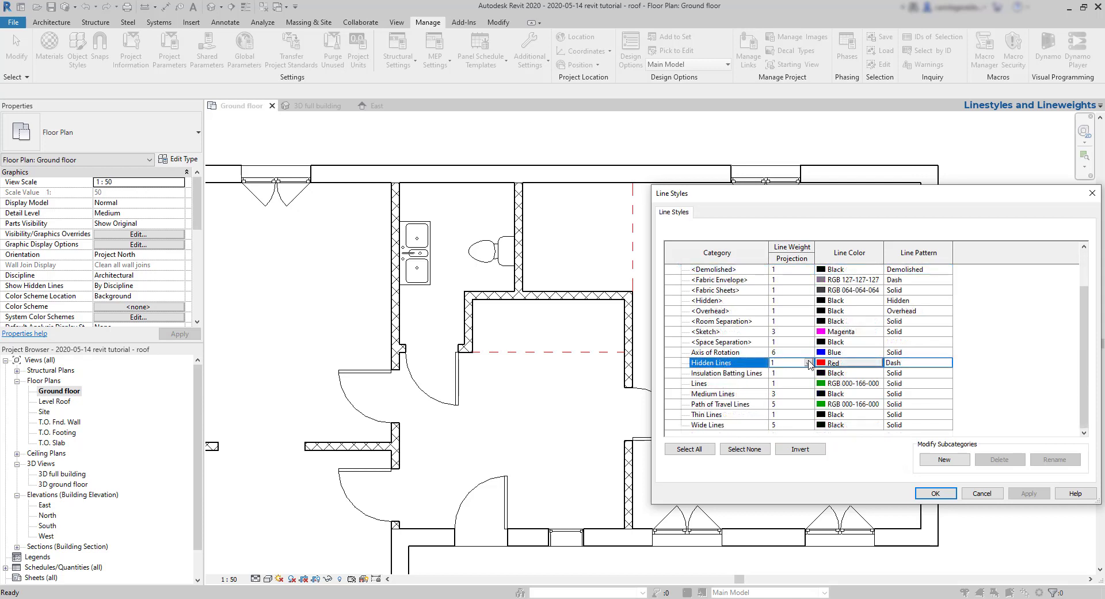
{"action": "left_click", "coordinate": [810, 363]}
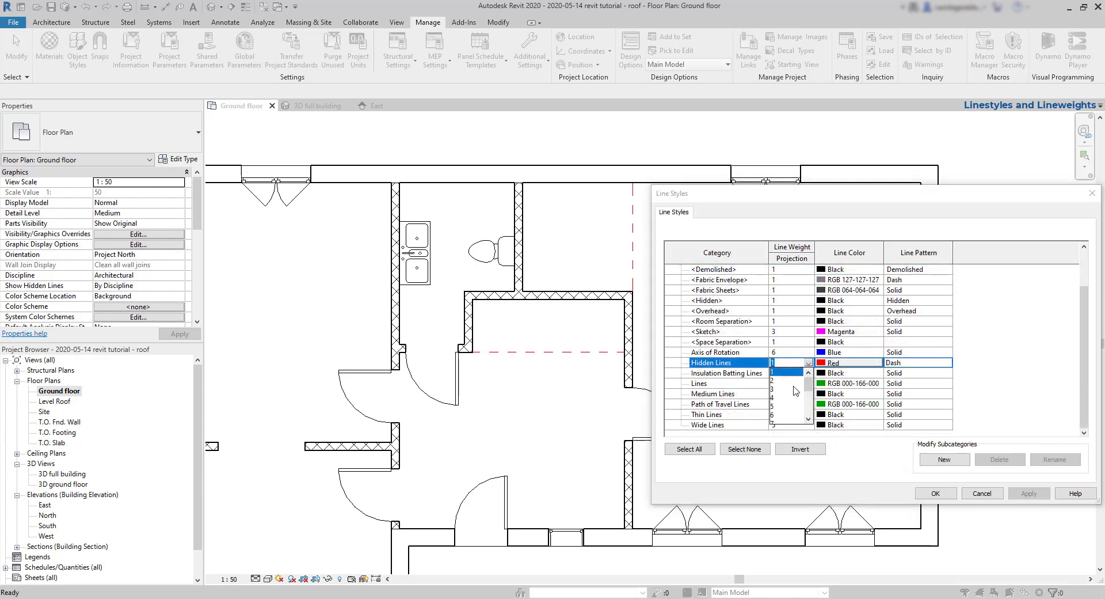
{"action": "scroll", "coordinate": [798, 390], "scroll_direction": "down", "scroll_amount": 3}
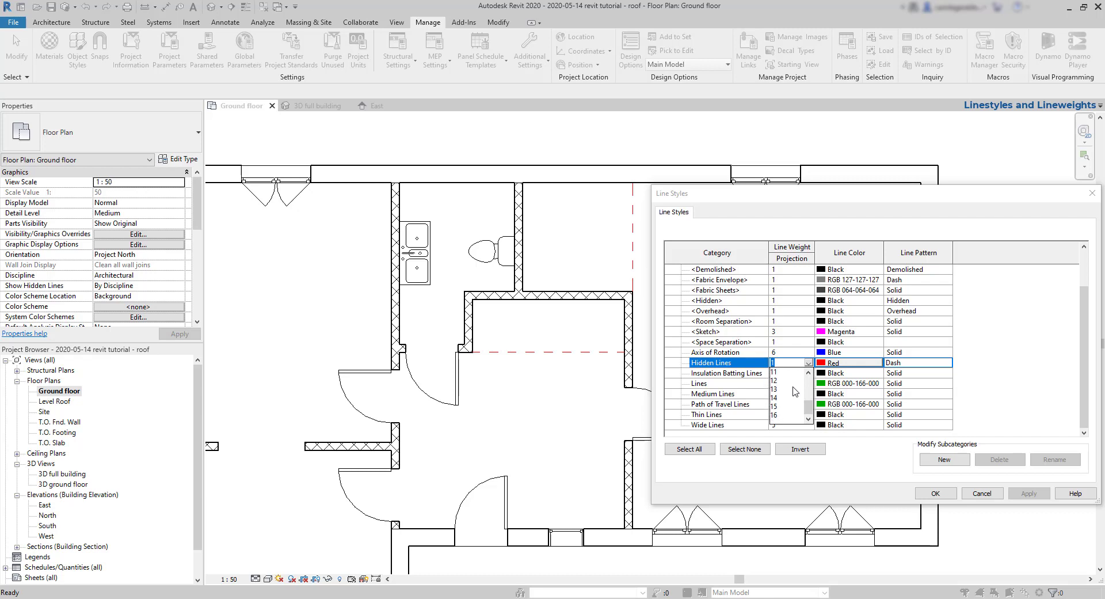
{"action": "scroll", "coordinate": [791, 397], "scroll_direction": "up", "scroll_amount": 3}
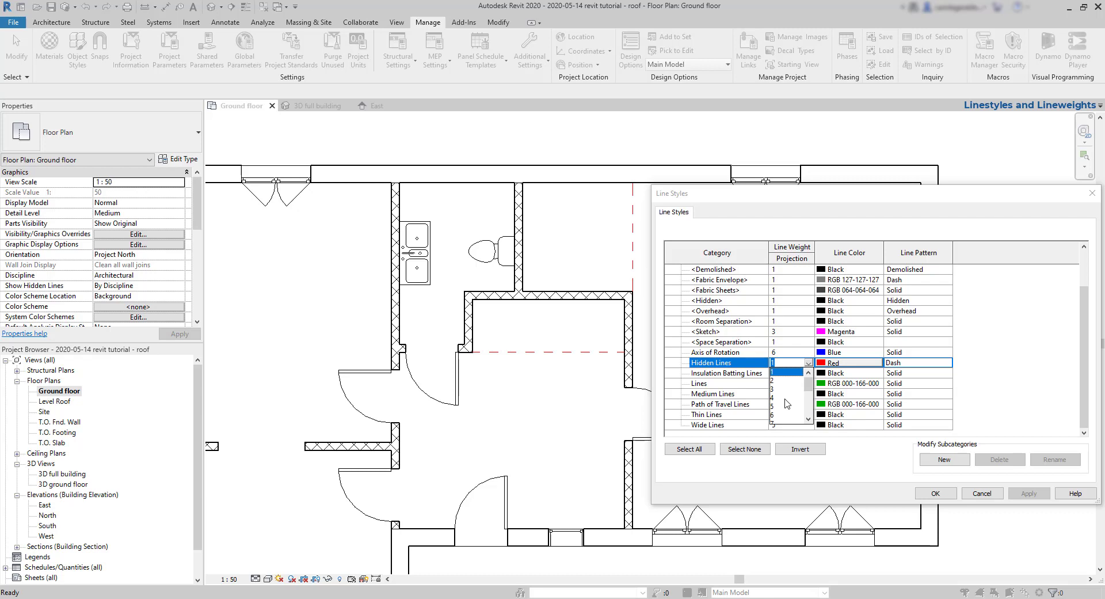
{"action": "left_click", "coordinate": [777, 397]}
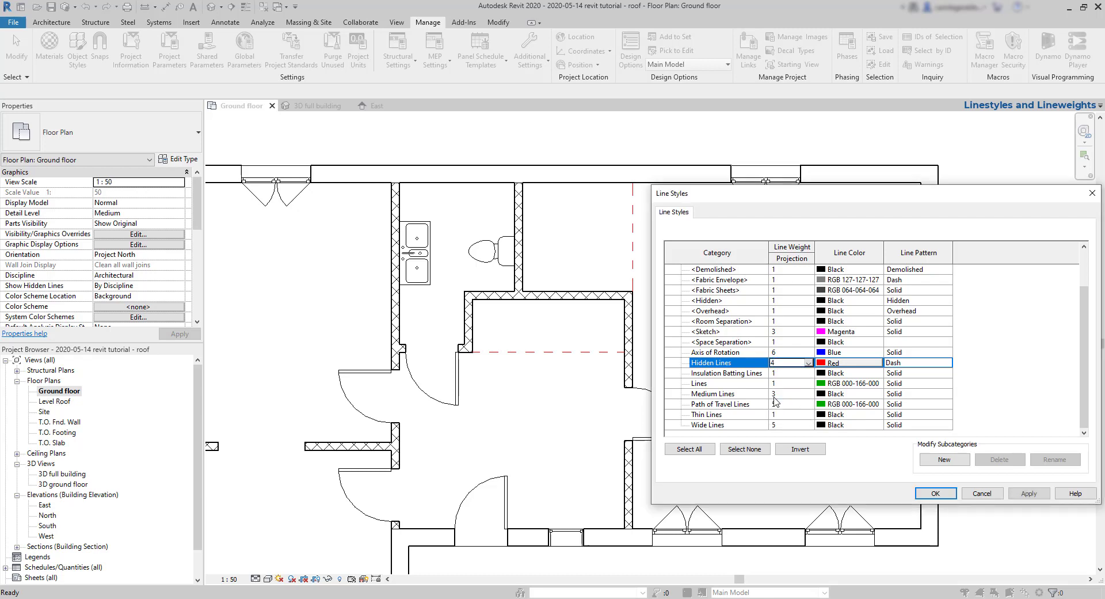
{"action": "left_click", "coordinate": [1029, 494]}
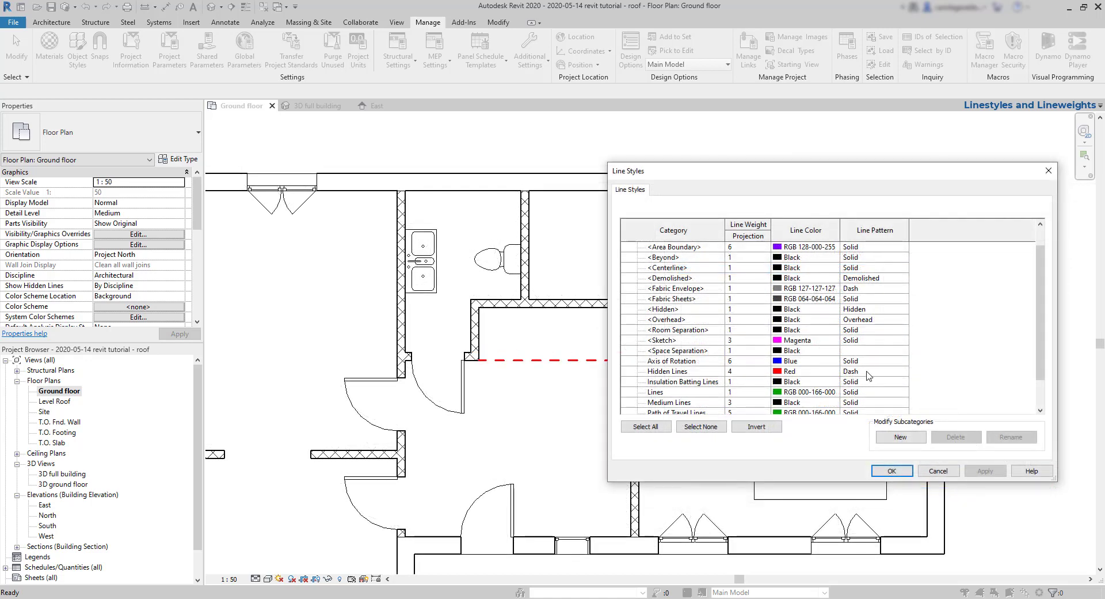
Change the Hidden Lines line pattern from Dash to Dot and apply it
{"action": "left_click", "coordinate": [867, 373]}
{"action": "left_click", "coordinate": [869, 373]}
{"action": "left_click", "coordinate": [903, 372]}
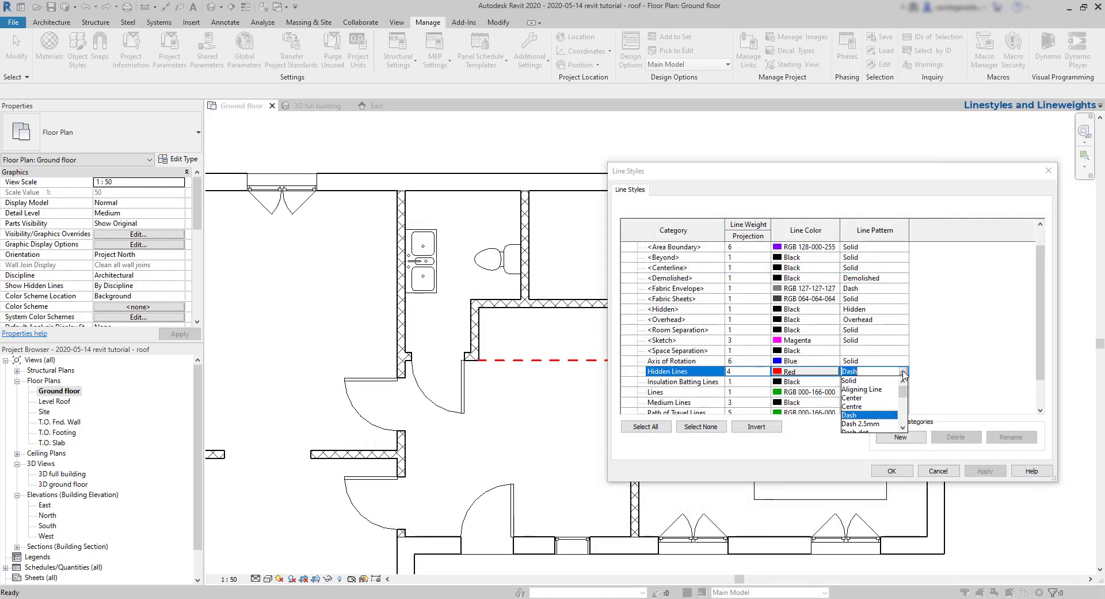
{"action": "mouse_move", "coordinate": [904, 392]}
{"action": "left_mouse_down"}
{"action": "mouse_move", "coordinate": [906, 407]}
{"action": "mouse_move", "coordinate": [892, 404]}
{"action": "left_mouse_up"}
{"action": "left_click", "coordinate": [871, 408]}
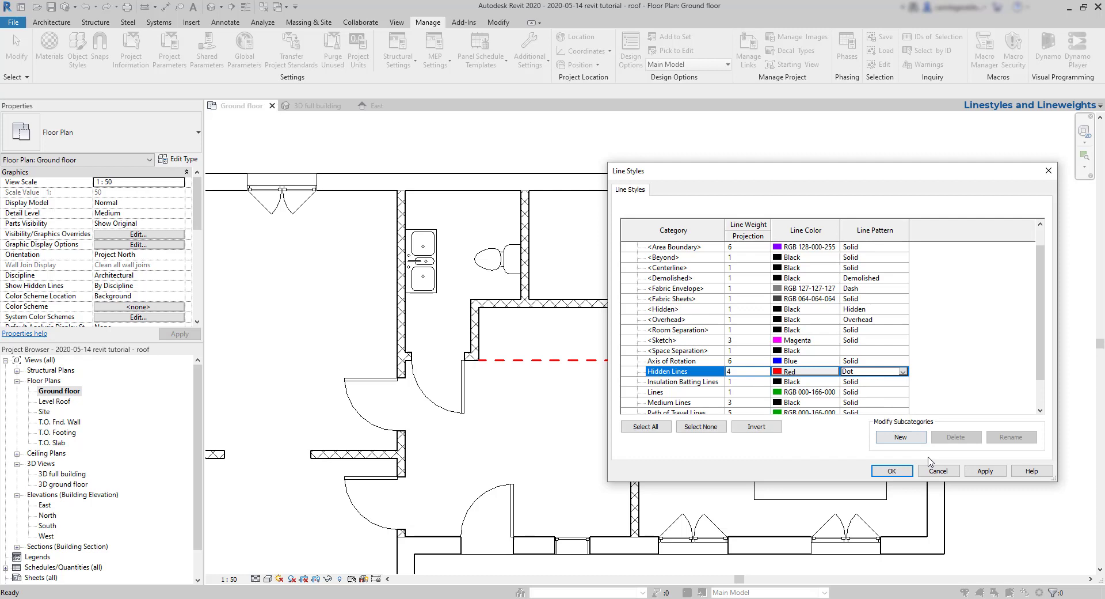
{"action": "left_click", "coordinate": [982, 477]}
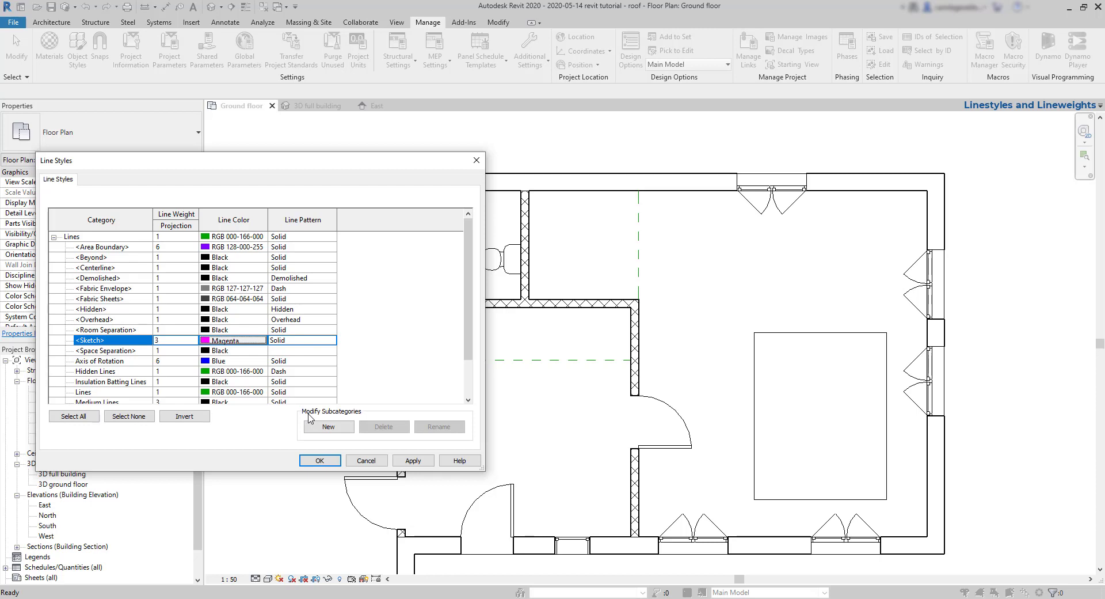
Set the <Sketch> line colour to the yellow swatch and confirm
{"action": "left_click", "coordinate": [234, 340]}
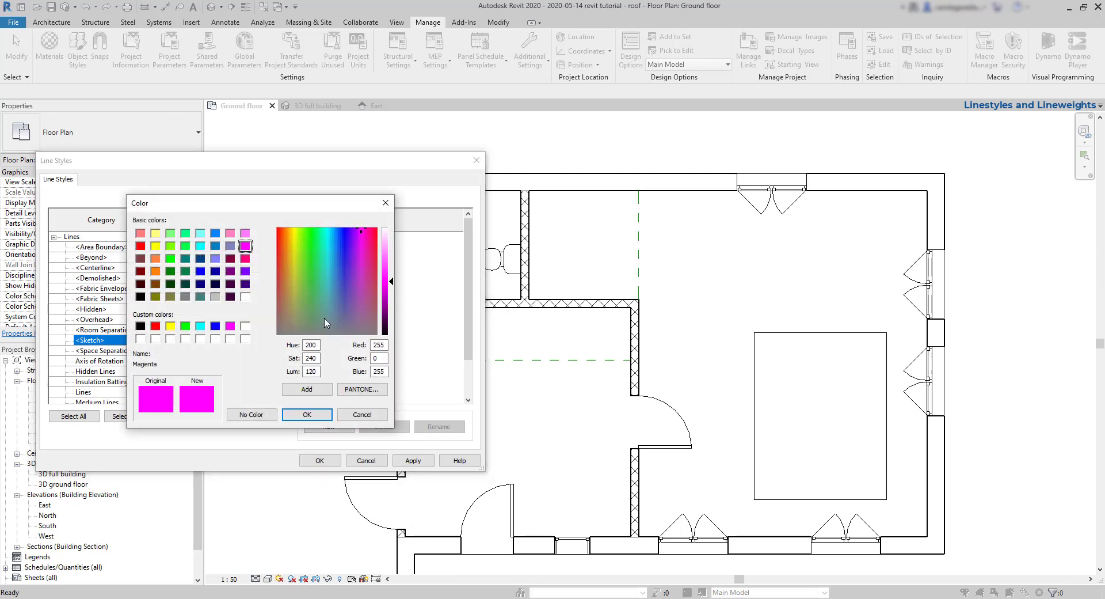
{"action": "key", "text": "Right"}
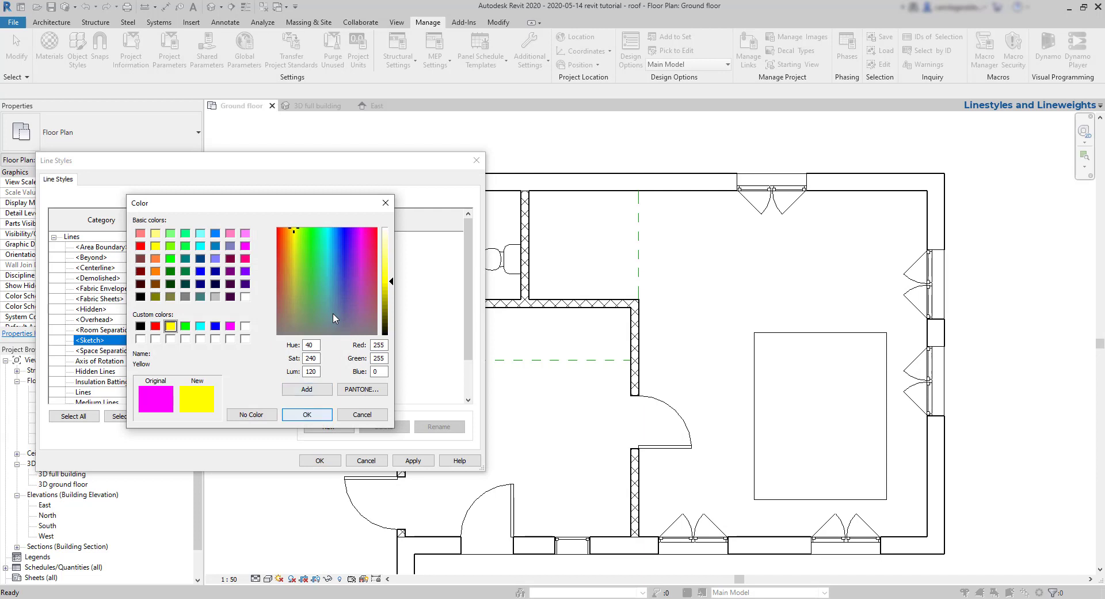
{"action": "key", "text": "Return"}
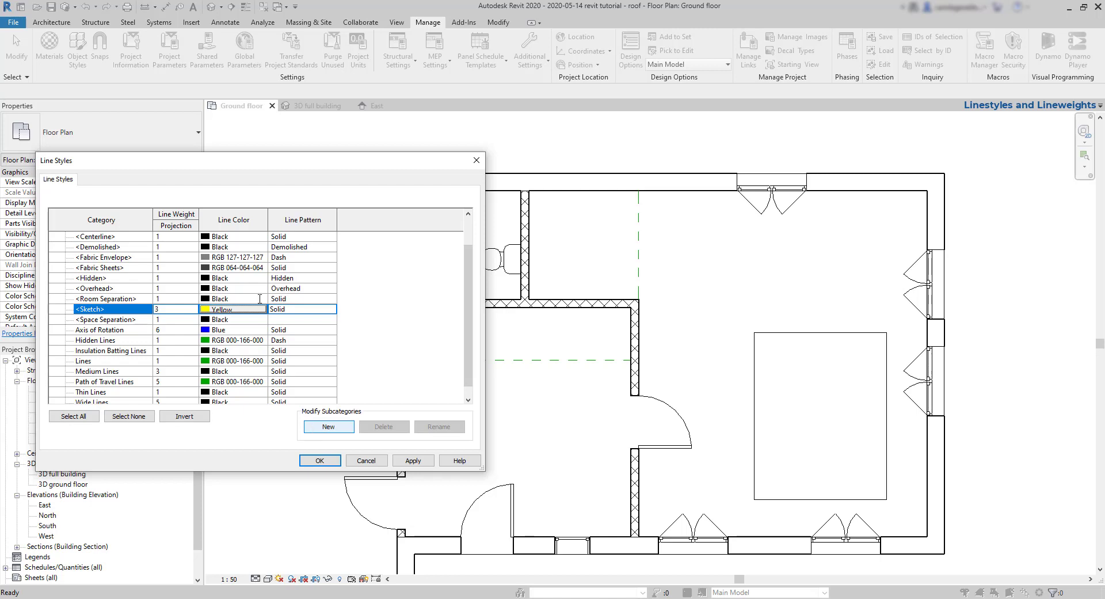
Create a new subcategory of Lines named '1-thin line blue'
{"action": "key", "text": "Return"}
{"action": "type", "text": "1-thin line blue"}
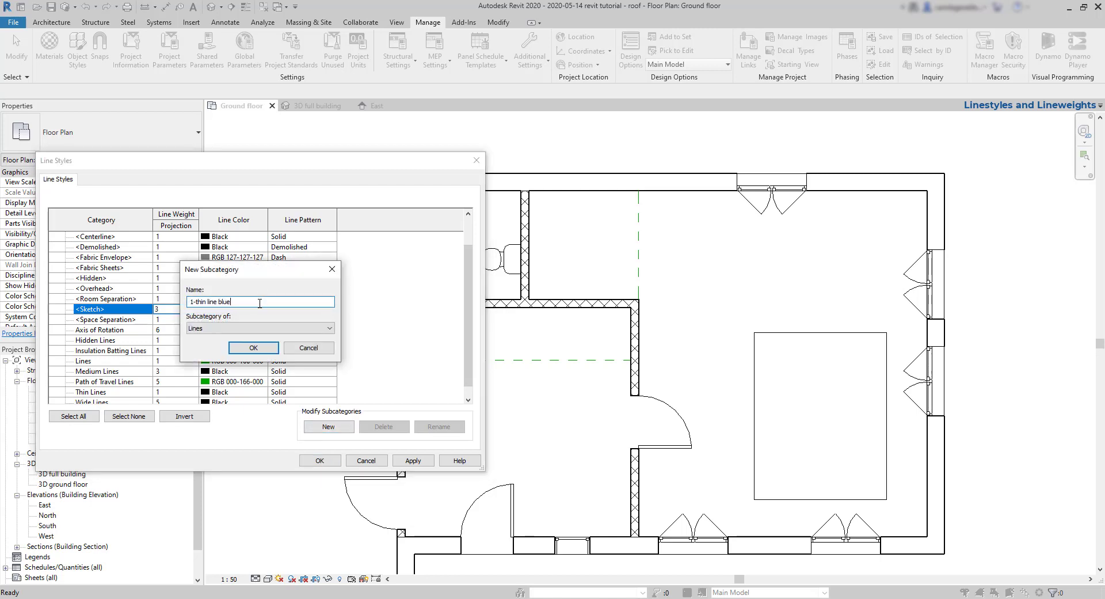
{"action": "left_click", "coordinate": [256, 328]}
{"action": "left_click", "coordinate": [380, 334]}
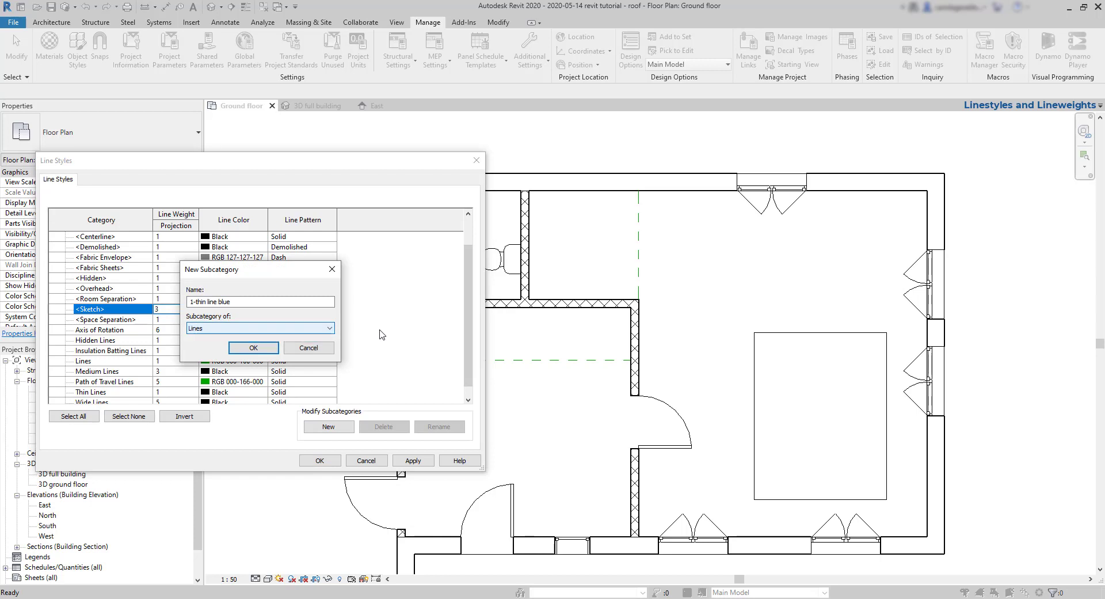
{"action": "key", "text": "Return"}
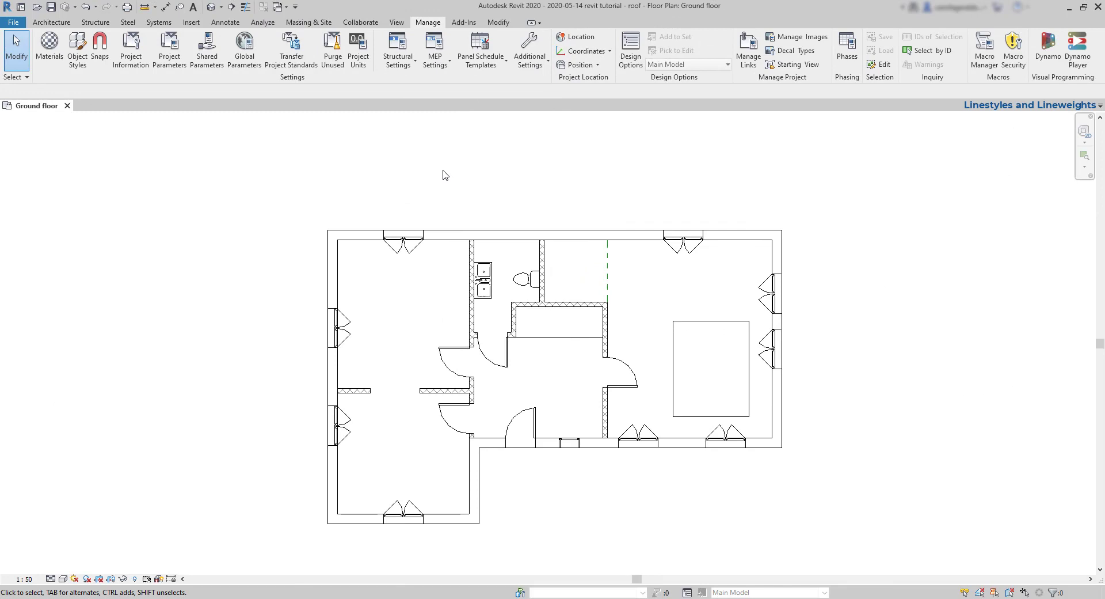
{"action": "left_click", "coordinate": [541, 61]}
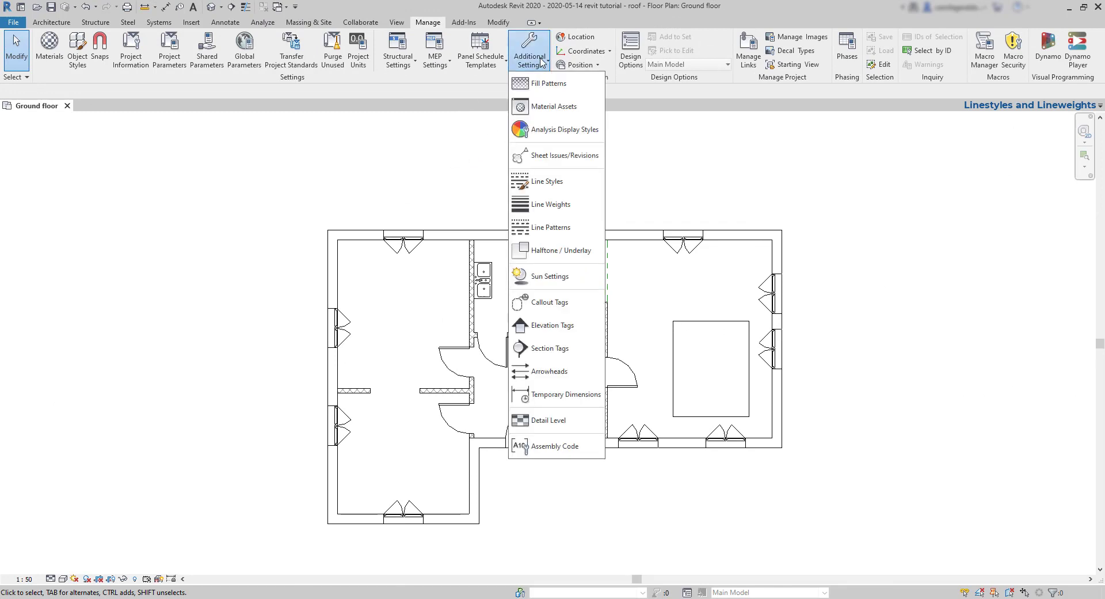
{"action": "left_click", "coordinate": [553, 204]}
{"action": "left_click_drag", "start_coordinate": [751, 127], "coordinate": [571, 166]}
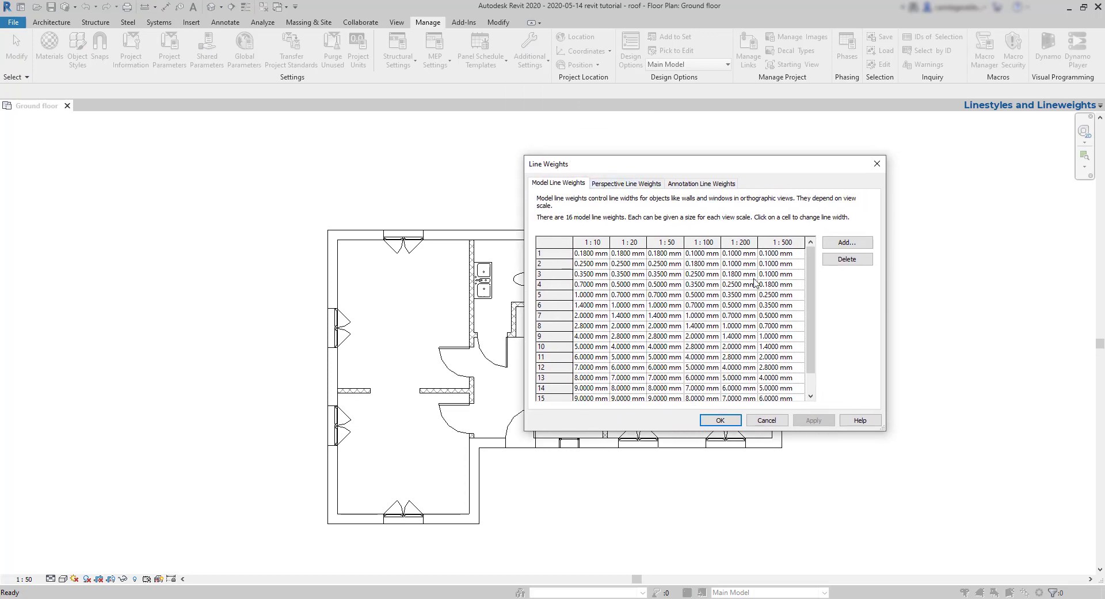
{"action": "scroll", "coordinate": [809, 293], "scroll_direction": "down", "scroll_amount": 1}
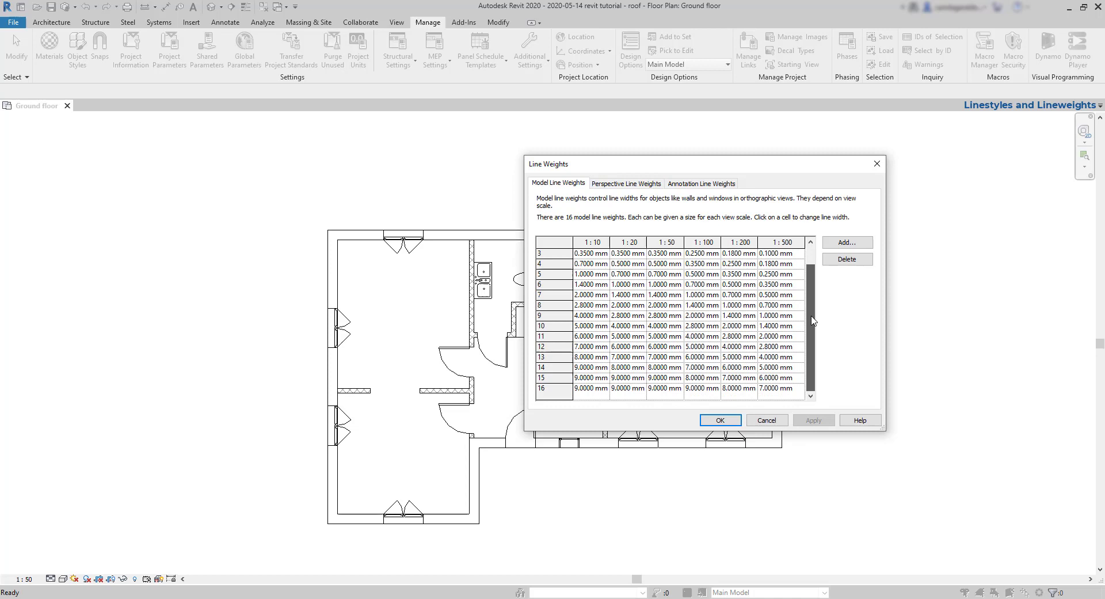
{"action": "scroll", "coordinate": [814, 320], "scroll_direction": "up", "scroll_amount": 1}
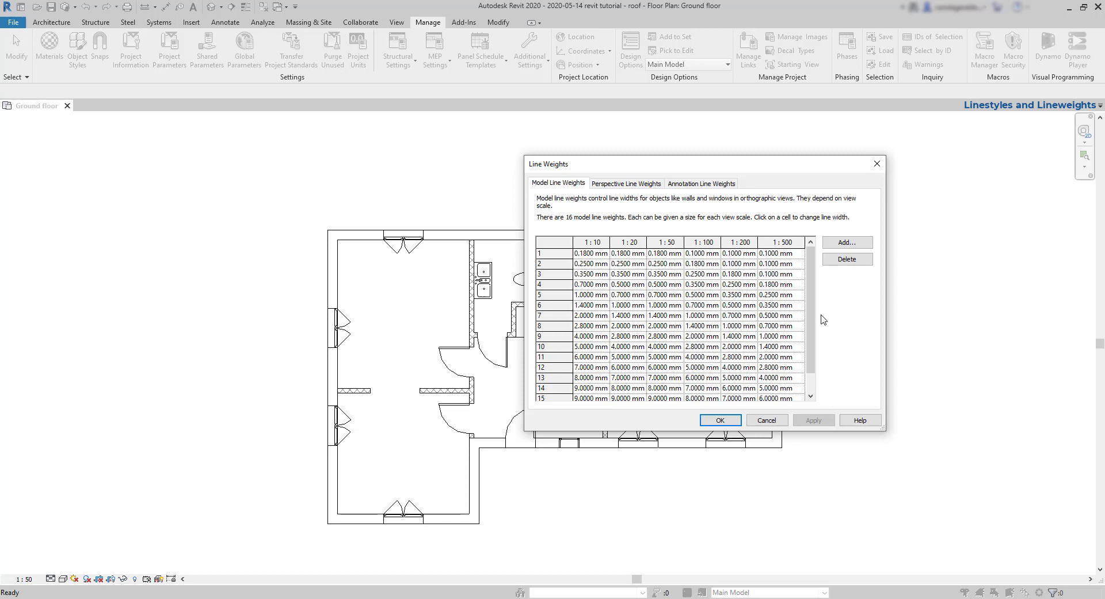
{"action": "left_click", "coordinate": [387, 155]}
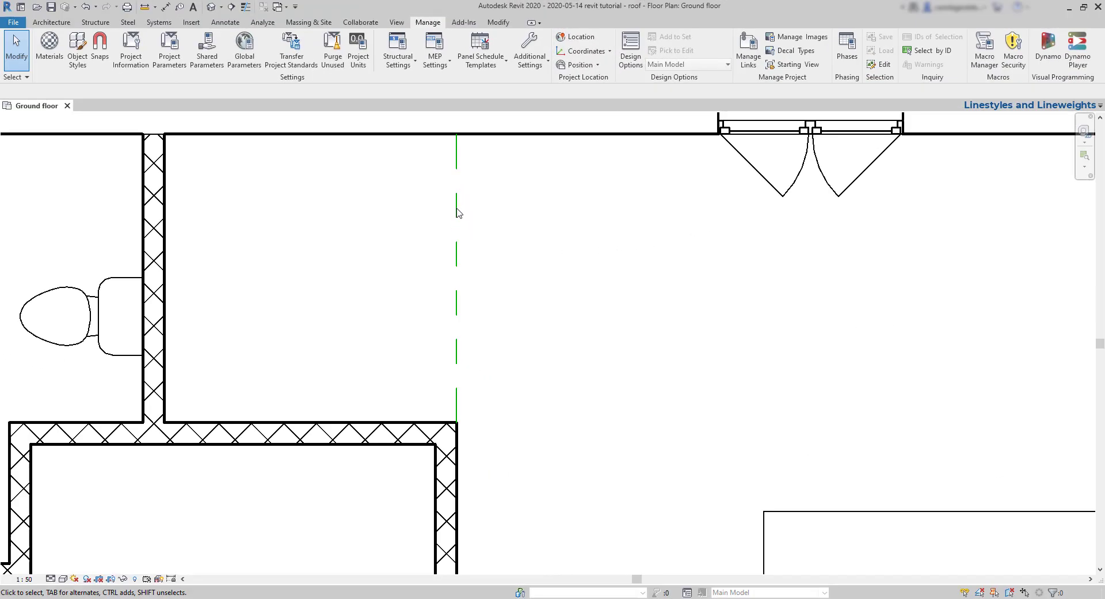
In Line Styles, set the Hidden Lines line weight to 3 and apply
{"action": "left_click", "coordinate": [542, 54]}
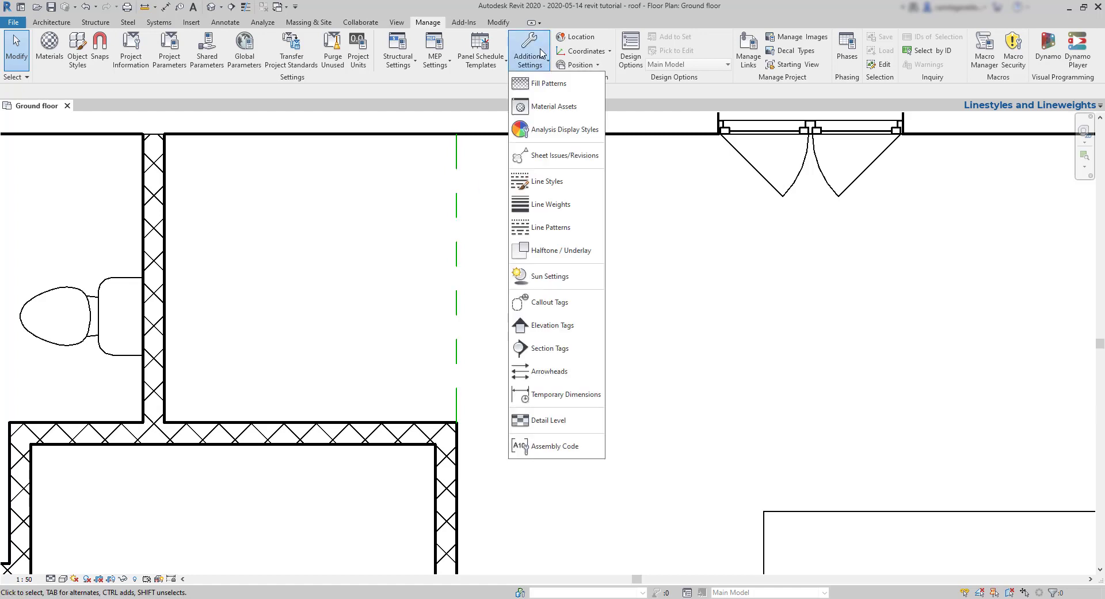
{"action": "left_click", "coordinate": [556, 183]}
{"action": "left_click", "coordinate": [770, 490]}
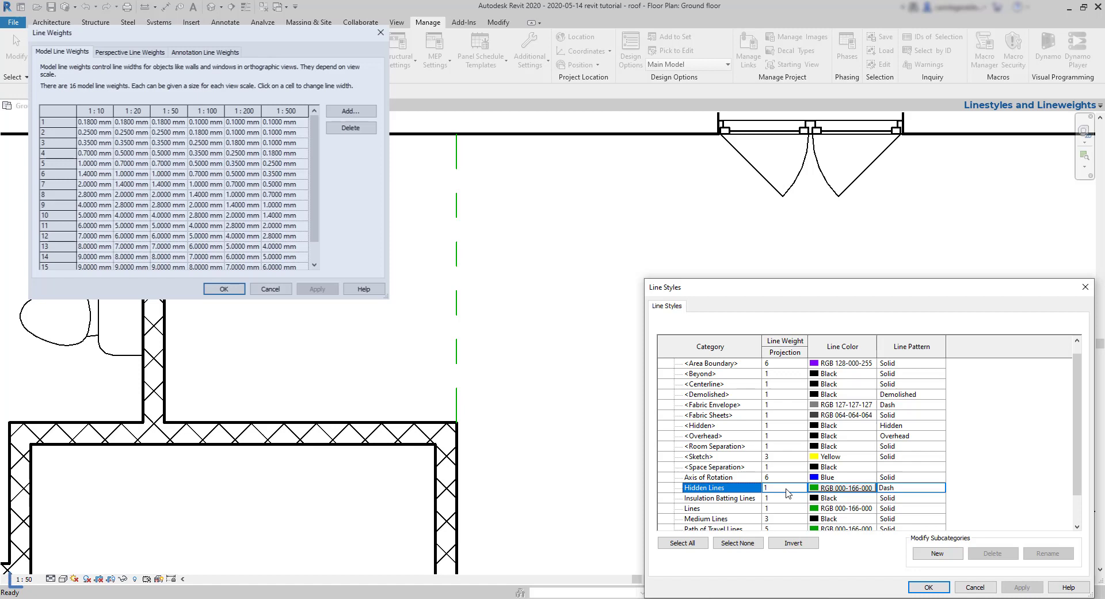
{"action": "left_click", "coordinate": [776, 488]}
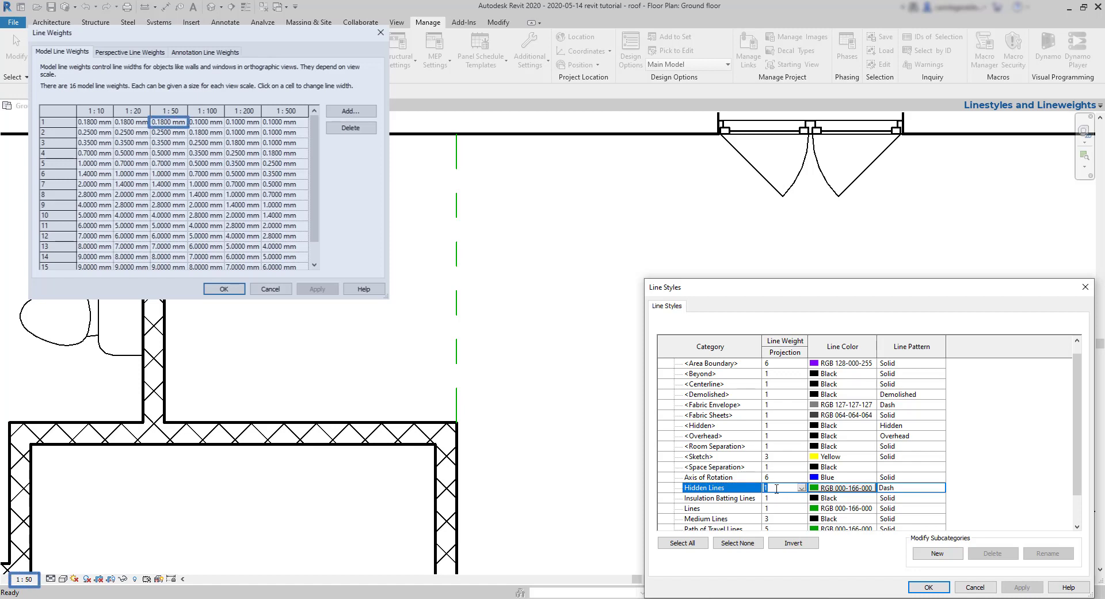
{"action": "left_click", "coordinate": [776, 488]}
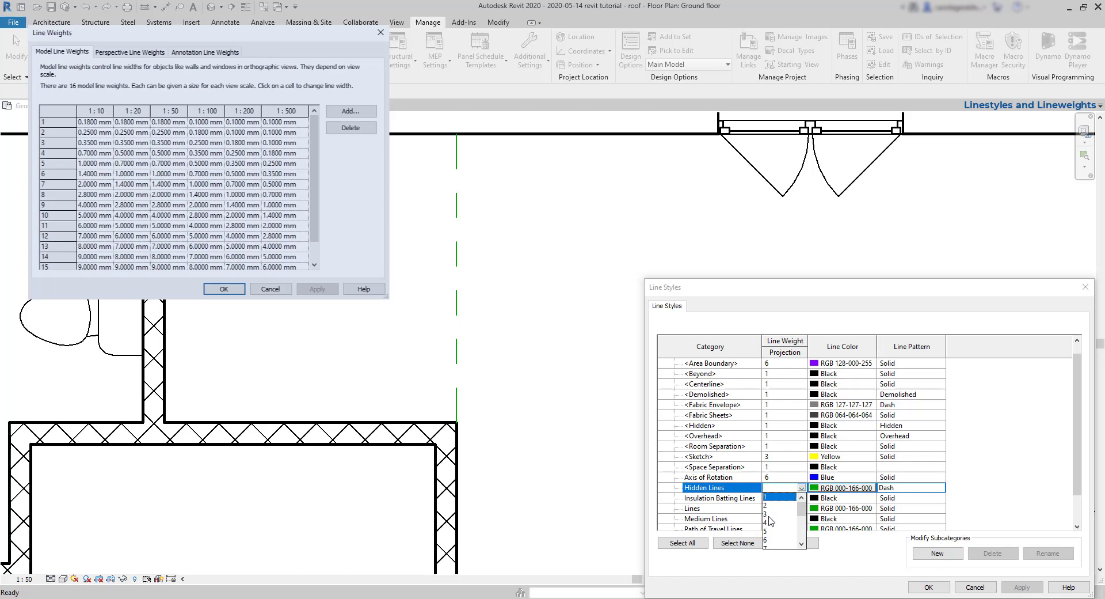
{"action": "left_click", "coordinate": [768, 514]}
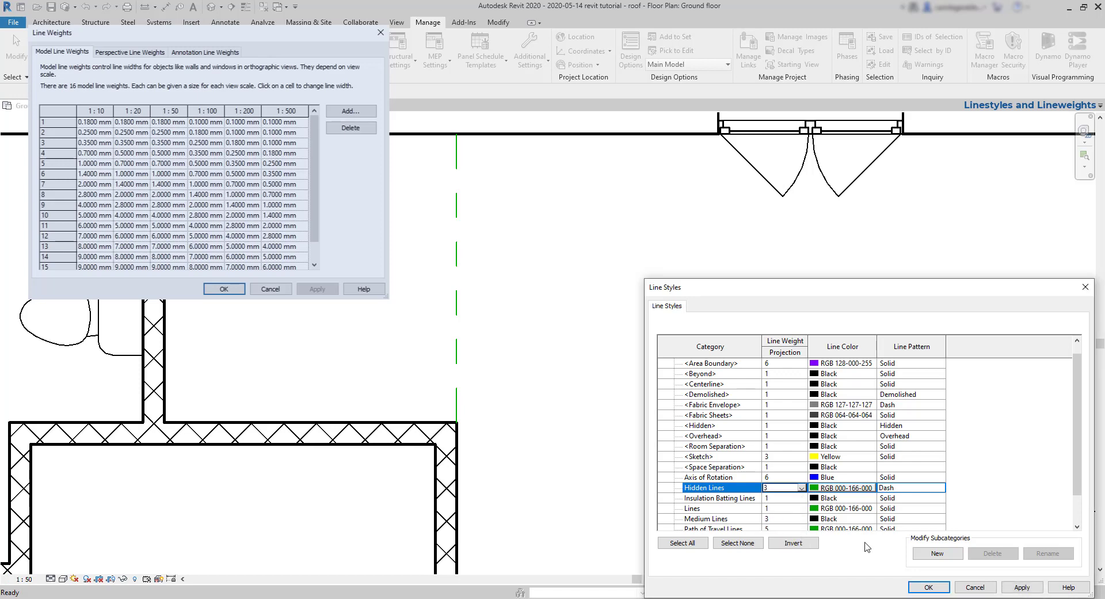
{"action": "left_click", "coordinate": [1022, 587]}
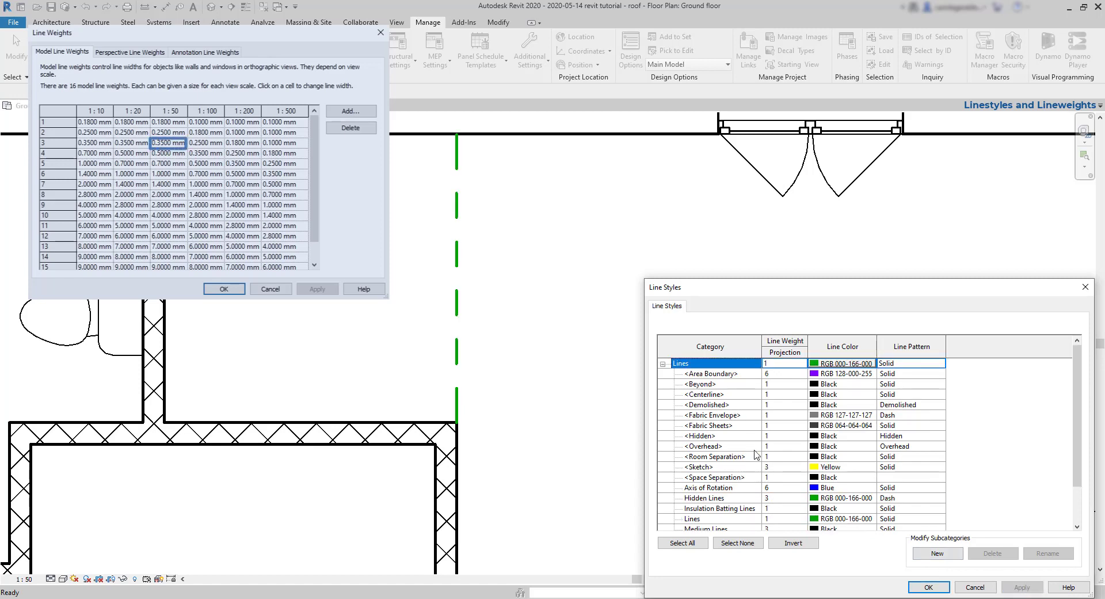
Change the Hidden Lines line weight to 5 and apply again
{"action": "left_click", "coordinate": [787, 498]}
{"action": "left_click", "coordinate": [786, 498]}
{"action": "type", "text": "5"}
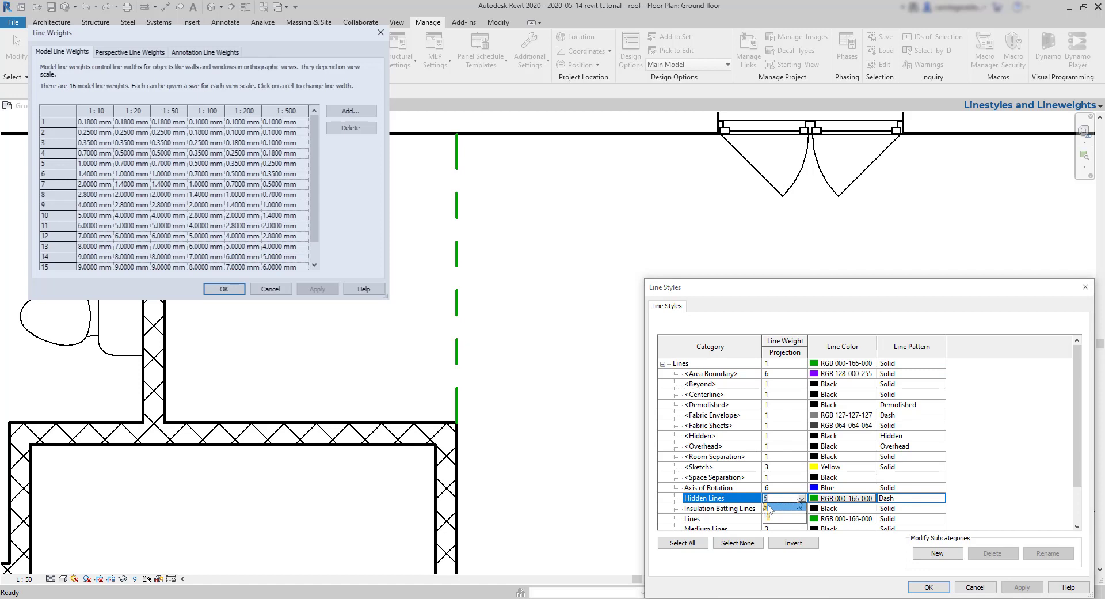
{"action": "left_click", "coordinate": [1022, 587]}
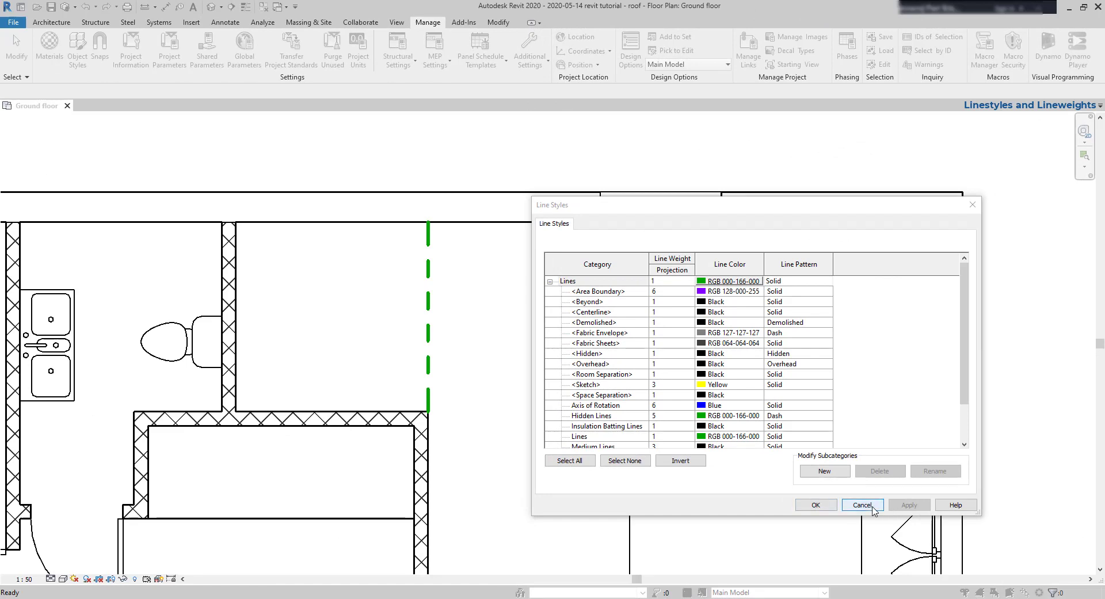
Cancel Line Styles and switch the plan scale to 1 : 100, then back to 1 : 50
{"action": "left_click", "coordinate": [872, 507]}
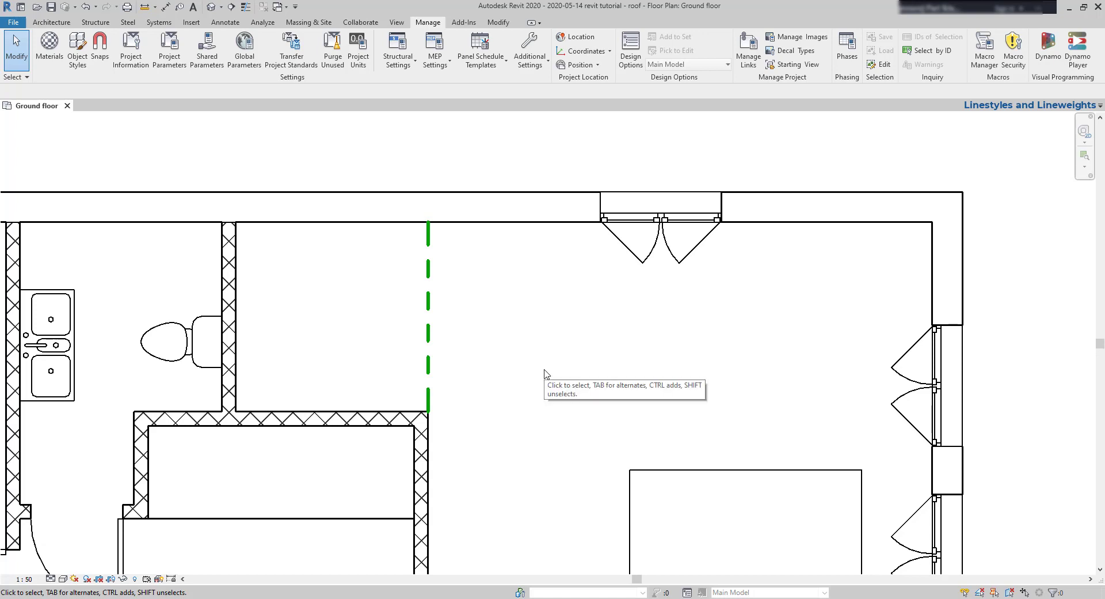
{"action": "left_click", "coordinate": [23, 579]}
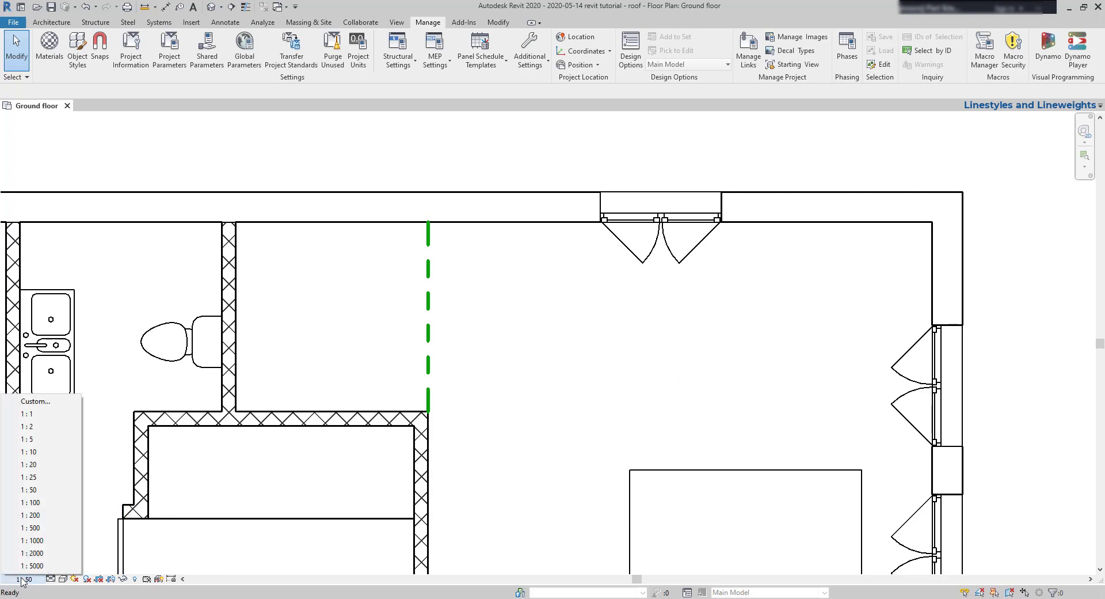
{"action": "left_click", "coordinate": [46, 505]}
{"action": "left_click", "coordinate": [26, 578]}
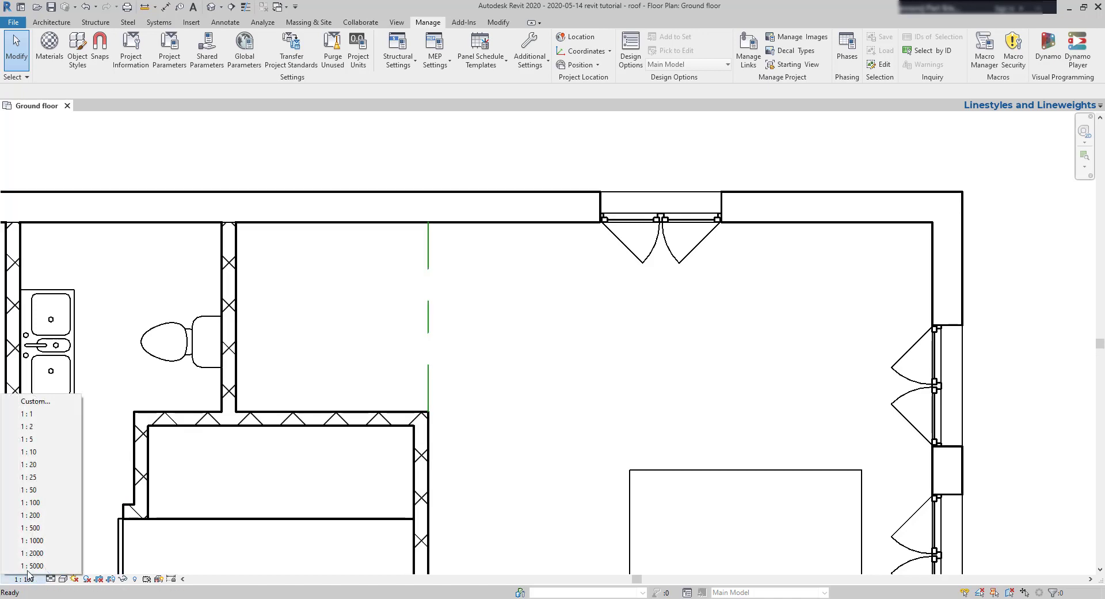
{"action": "left_click", "coordinate": [42, 494]}
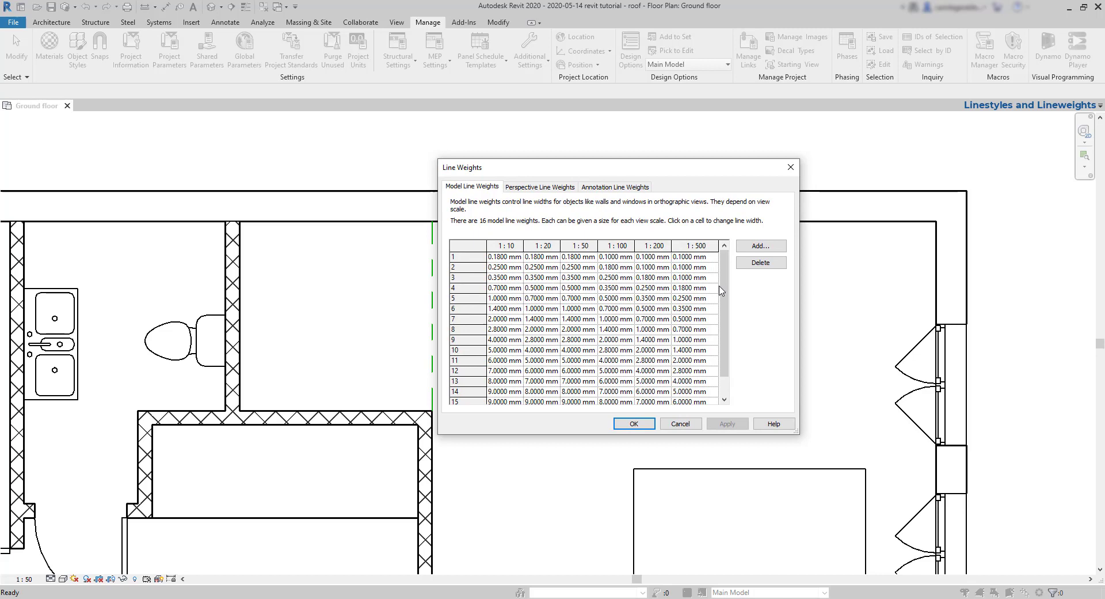
Scroll the Model Line Weights table and select line weight 4's 1:50 cell for editing
{"action": "left_click_drag", "start_coordinate": [728, 292], "coordinate": [728, 312]}
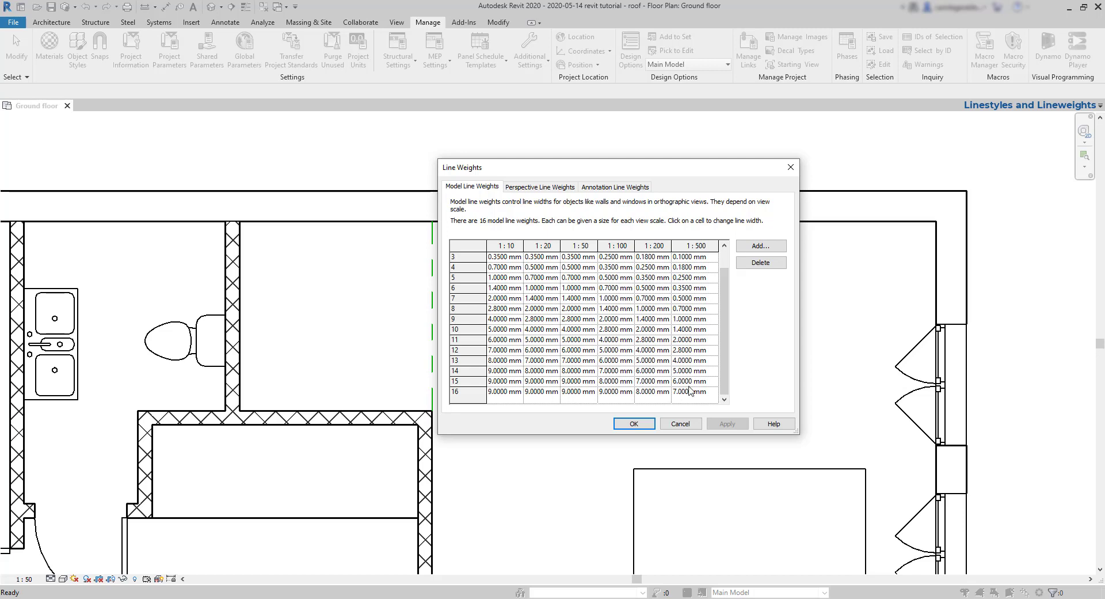
{"action": "left_click_drag", "start_coordinate": [725, 380], "coordinate": [724, 355]}
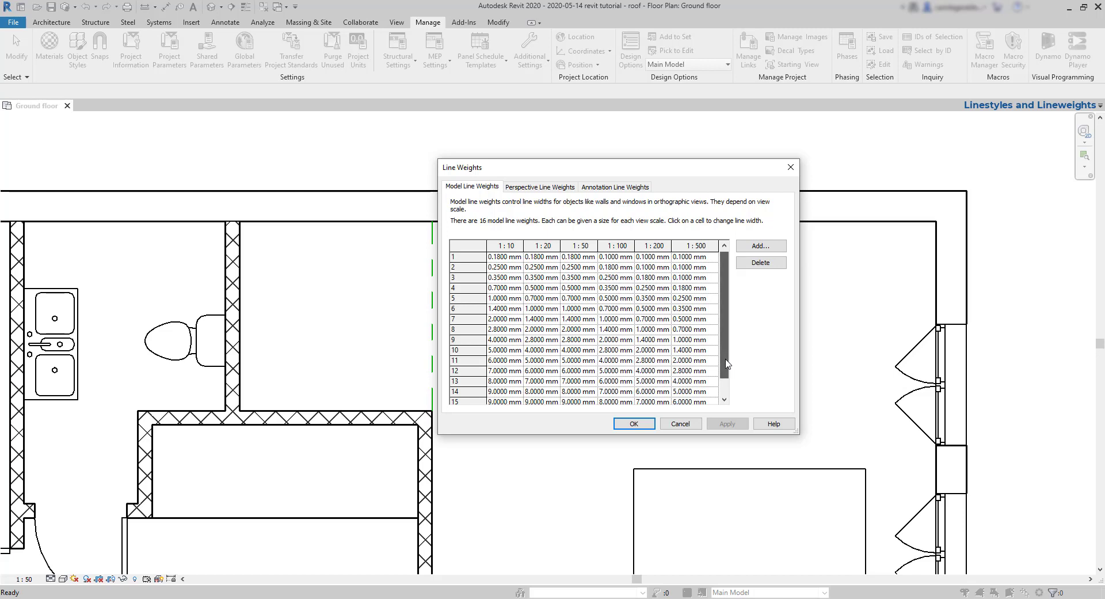
{"action": "left_click_drag", "start_coordinate": [726, 364], "coordinate": [723, 389]}
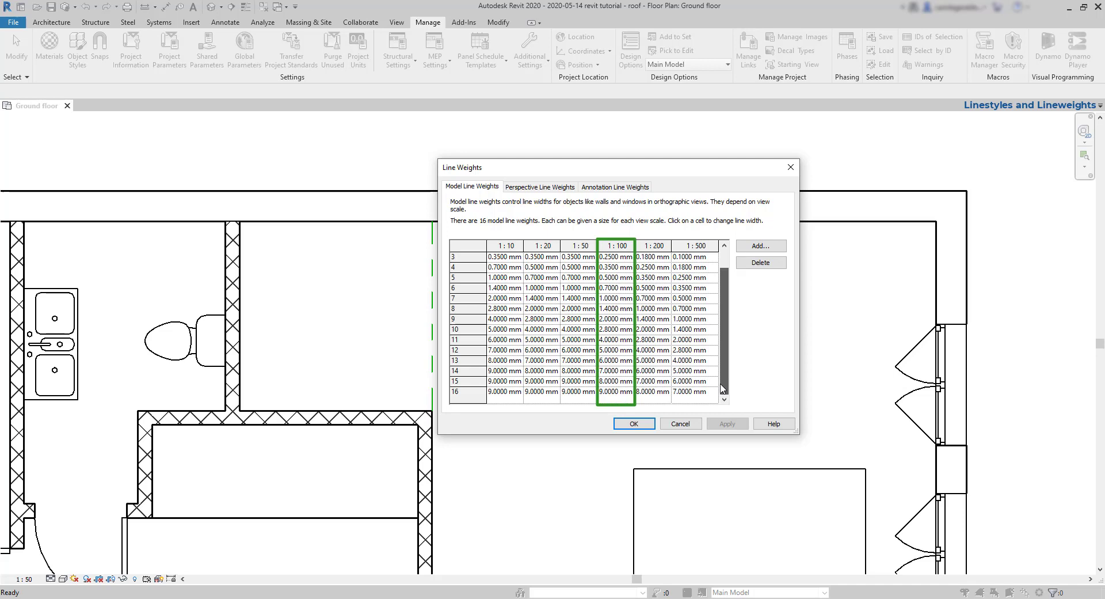
{"action": "left_click_drag", "start_coordinate": [723, 389], "coordinate": [731, 361]}
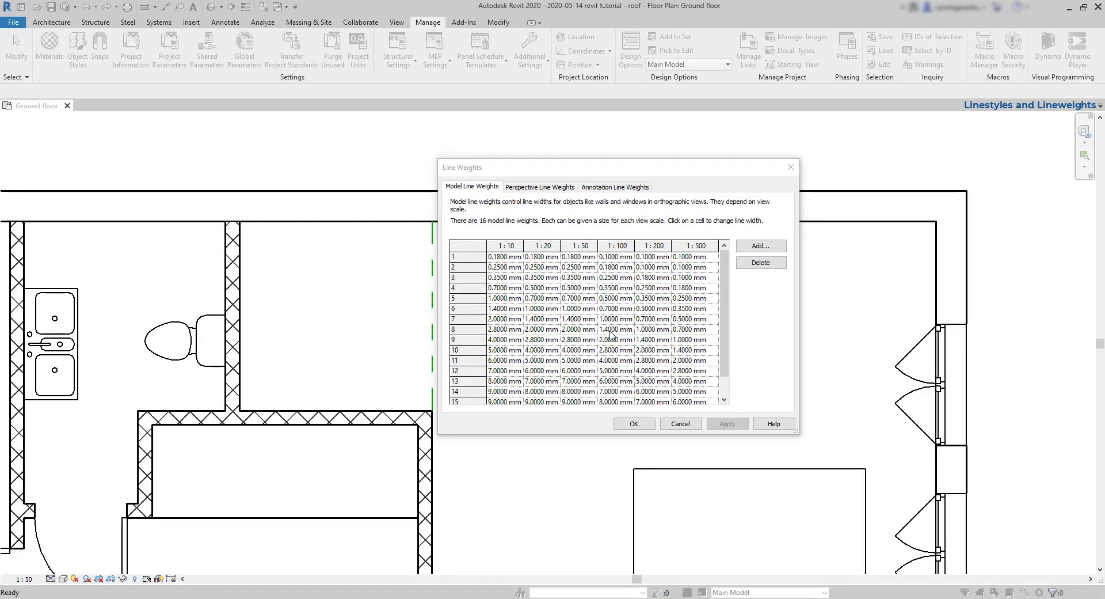
{"action": "left_click", "coordinate": [573, 289]}
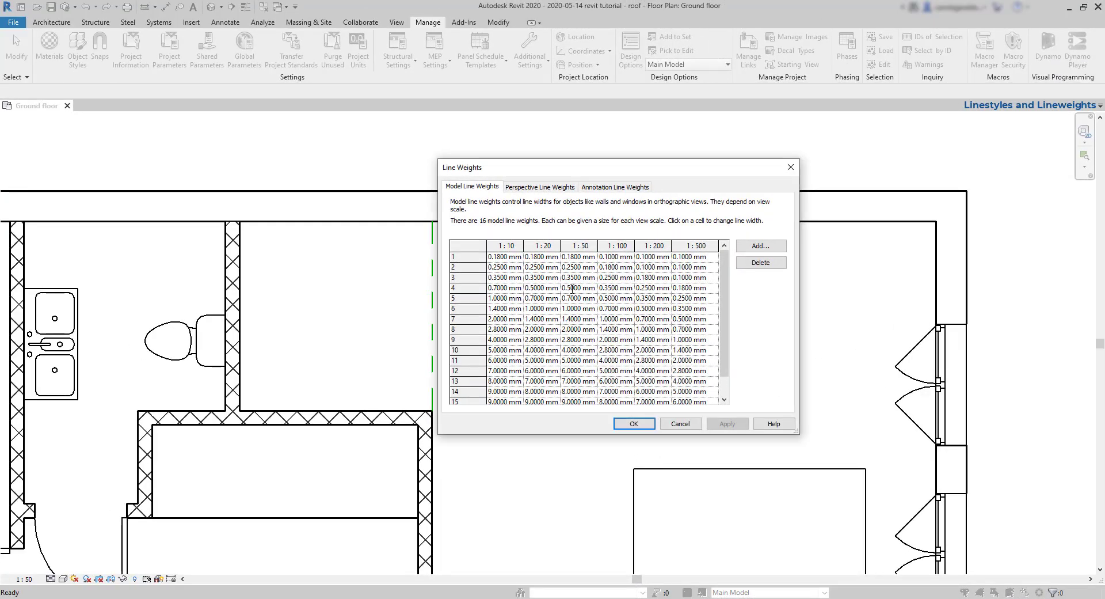
{"action": "left_click", "coordinate": [578, 292]}
Enter 5 in line weight 4's 1:50 cell and add a 1 : 1000 scale column
{"action": "key", "text": "BackSpace"}
{"action": "type", "text": "5"}
{"action": "left_click", "coordinate": [776, 247]}
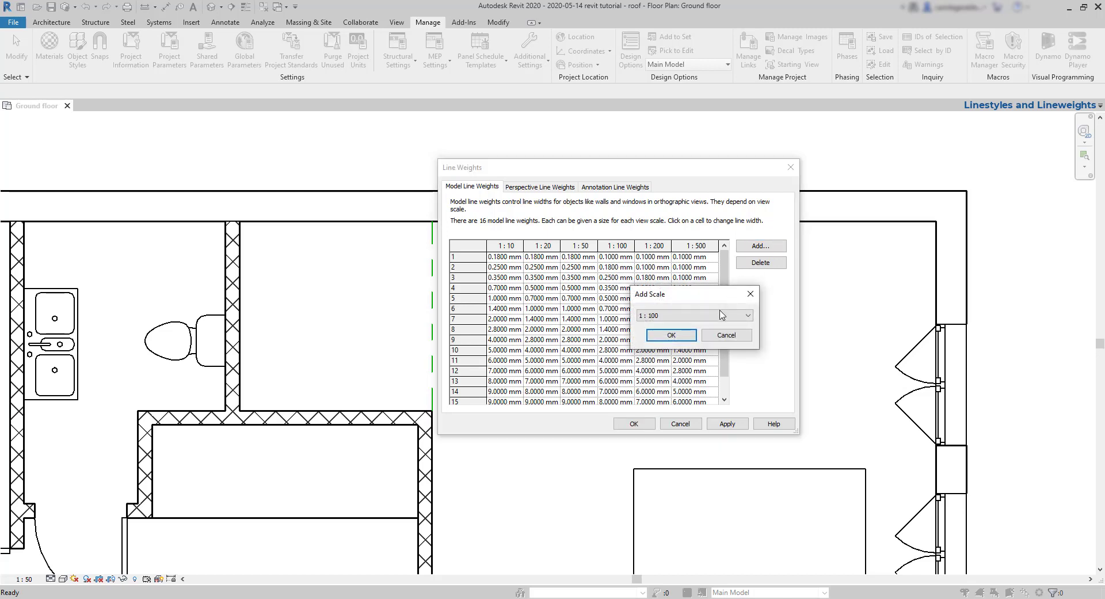
{"action": "left_click", "coordinate": [720, 316]}
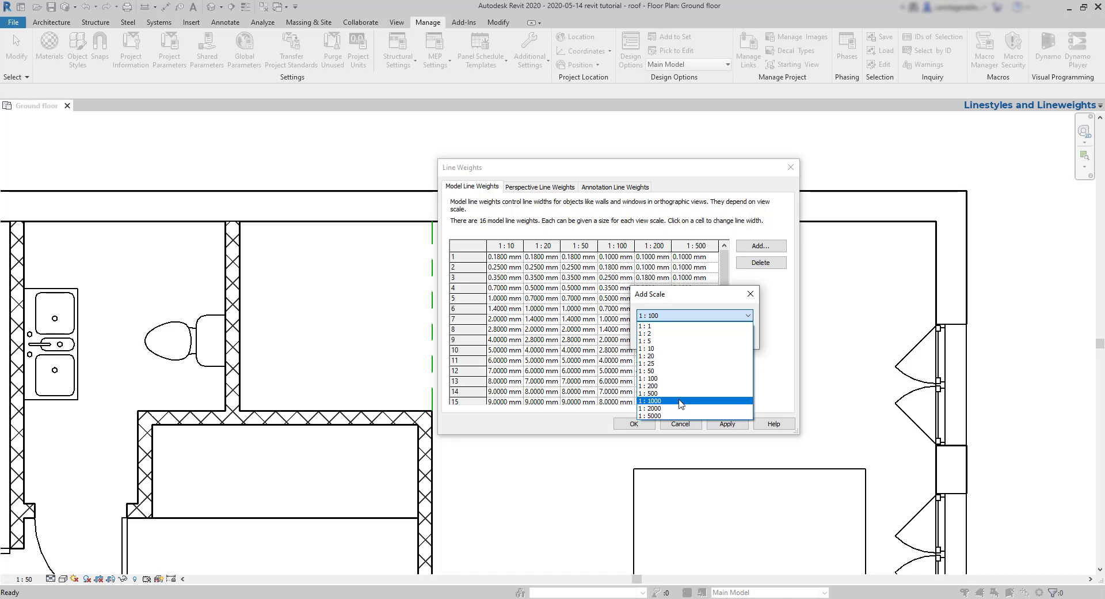
{"action": "left_click", "coordinate": [681, 401]}
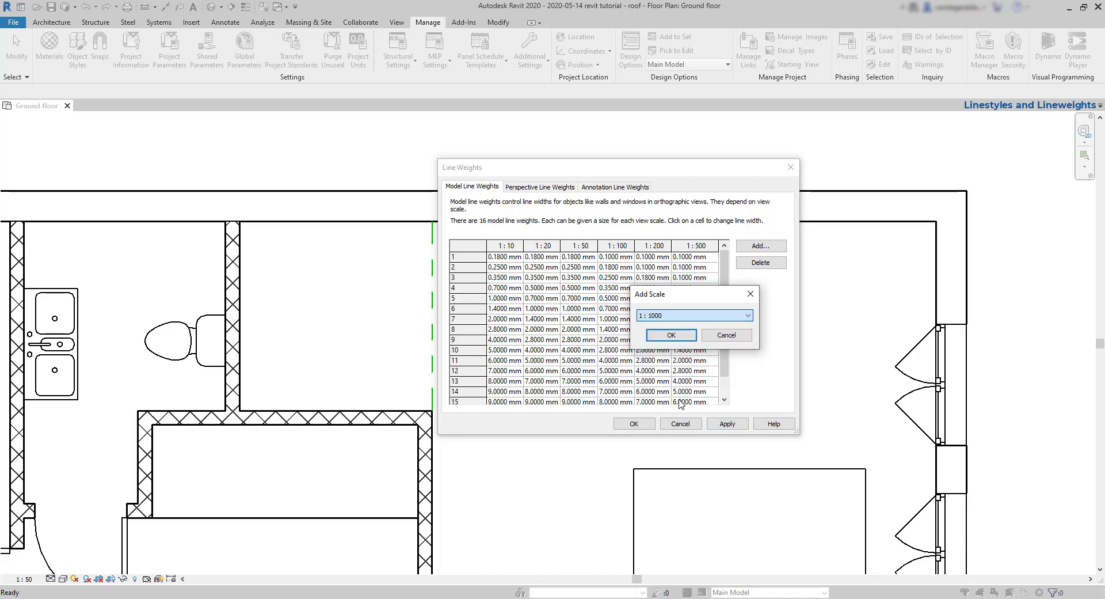
{"action": "left_click", "coordinate": [672, 335]}
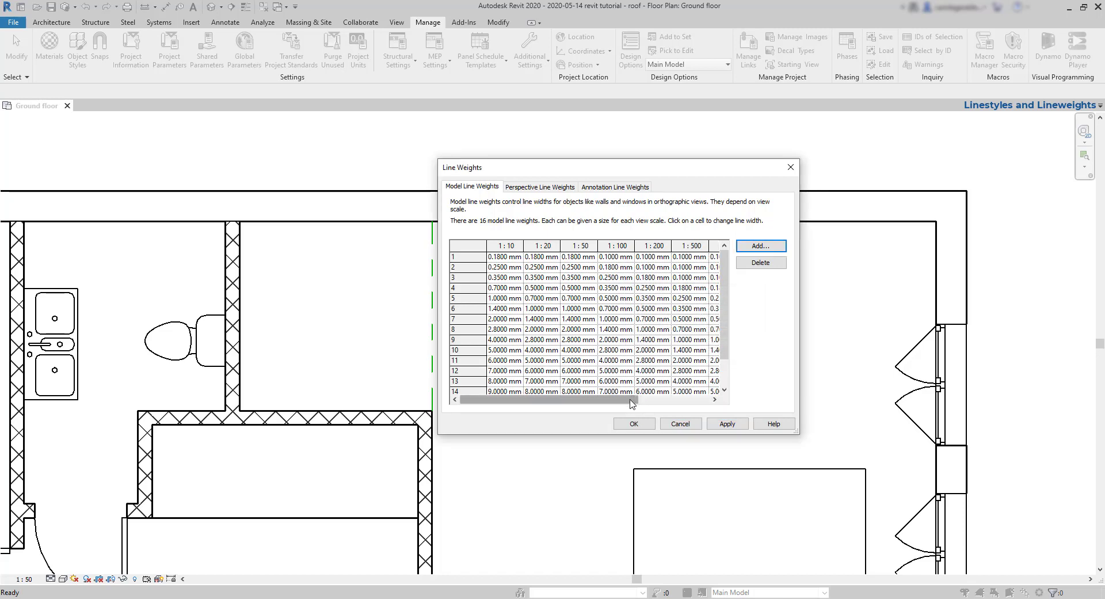
Add a 1 : 25 scale column to the model line weights table
{"action": "left_click_drag", "start_coordinate": [643, 405], "coordinate": [668, 403]}
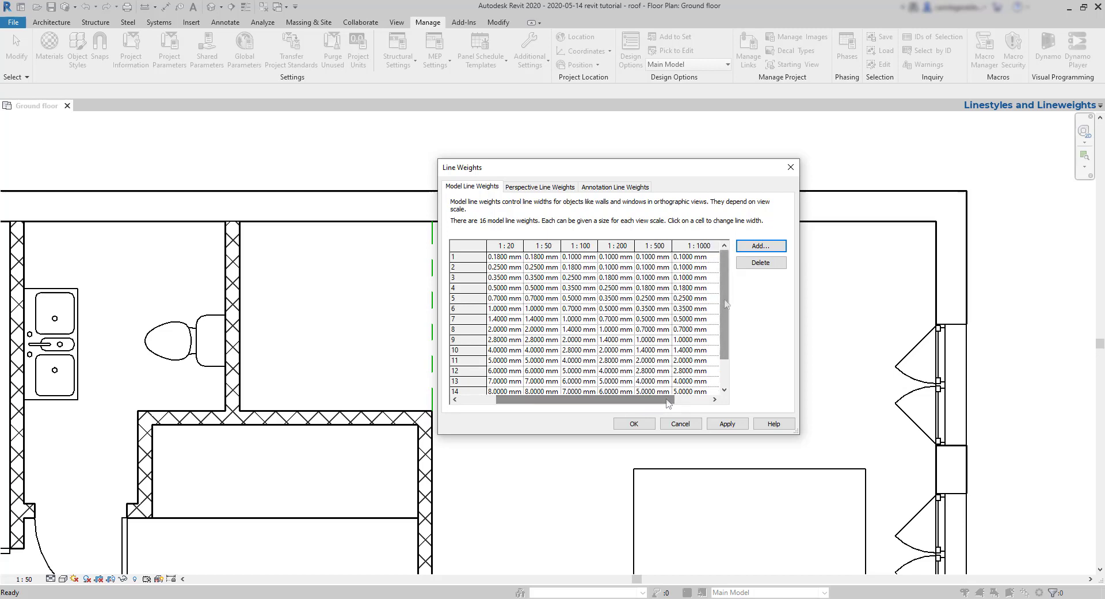
{"action": "scroll", "coordinate": [691, 323], "scroll_direction": "down", "scroll_amount": 1}
{"action": "left_click", "coordinate": [760, 245]}
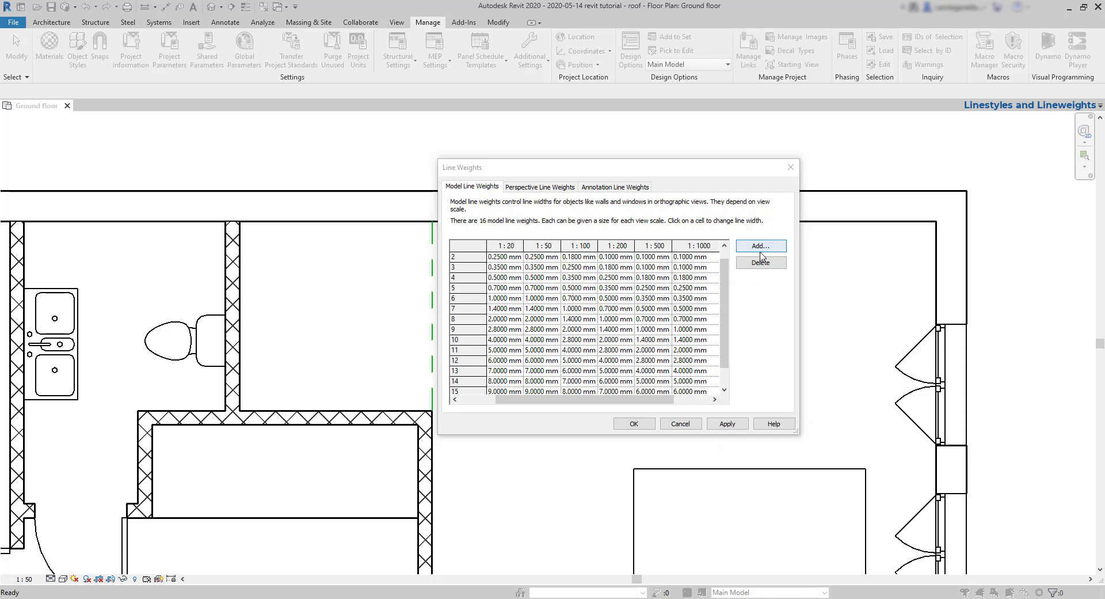
{"action": "left_click", "coordinate": [721, 317]}
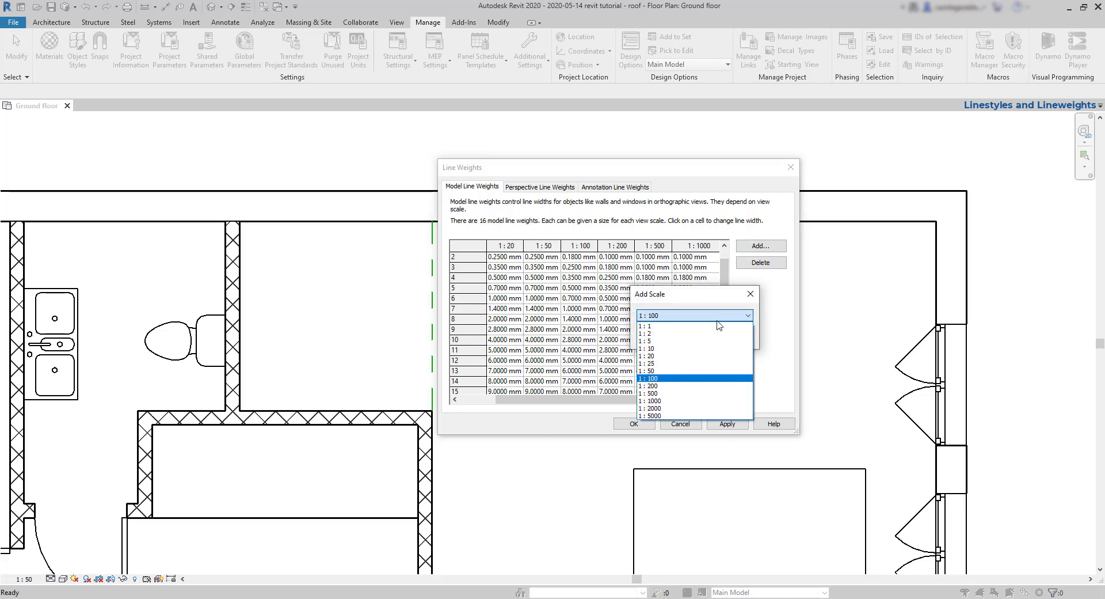
{"action": "left_click", "coordinate": [691, 363]}
{"action": "left_click", "coordinate": [671, 335]}
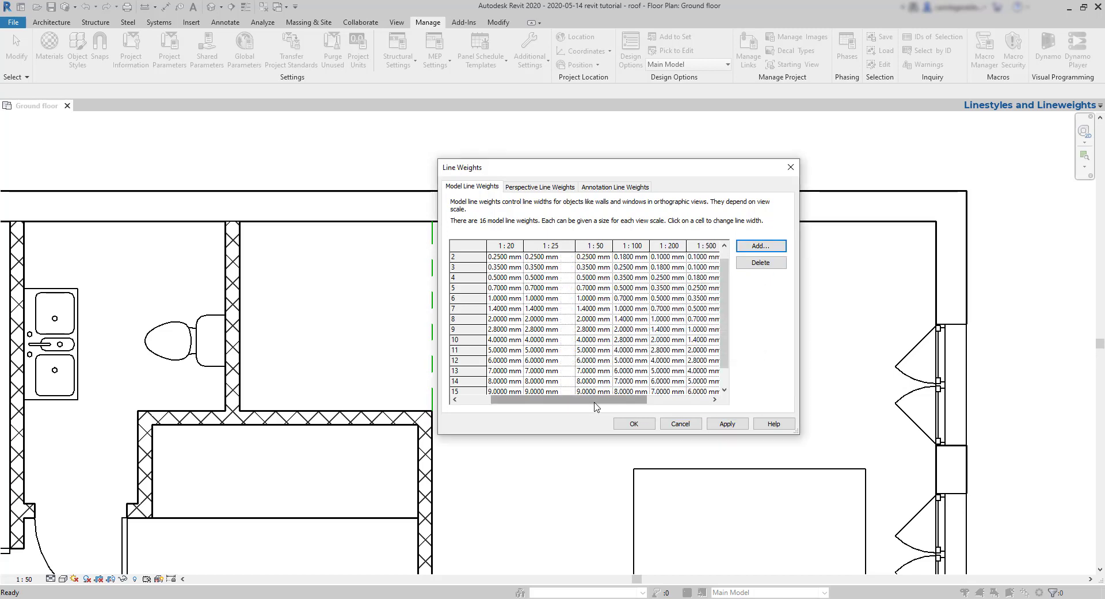
{"action": "left_click_drag", "start_coordinate": [590, 403], "coordinate": [559, 403]}
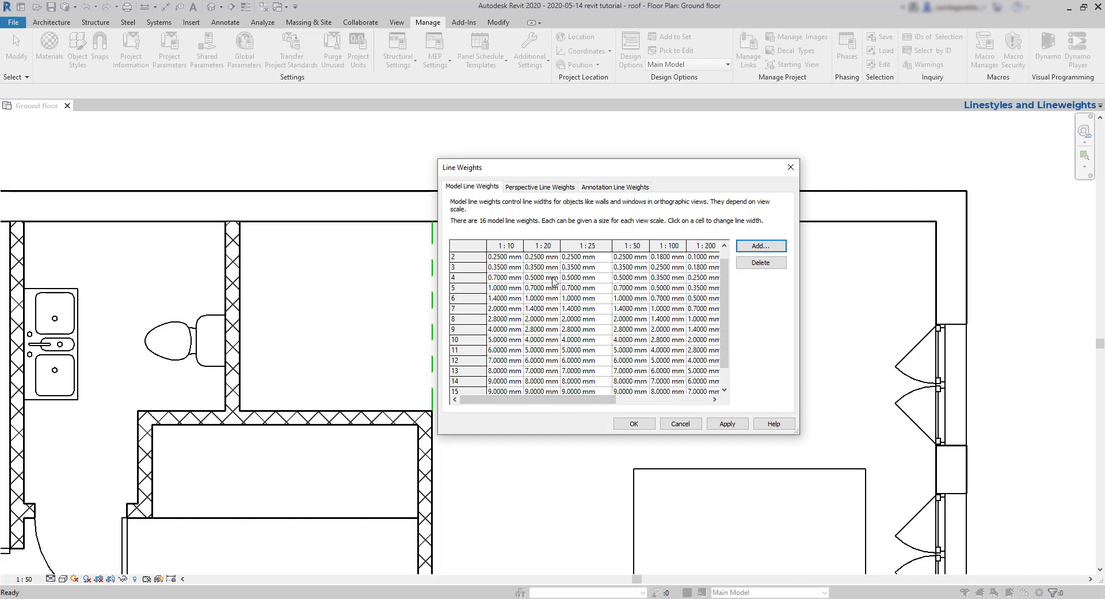
{"action": "scroll", "coordinate": [553, 311], "scroll_direction": "down", "scroll_amount": 1}
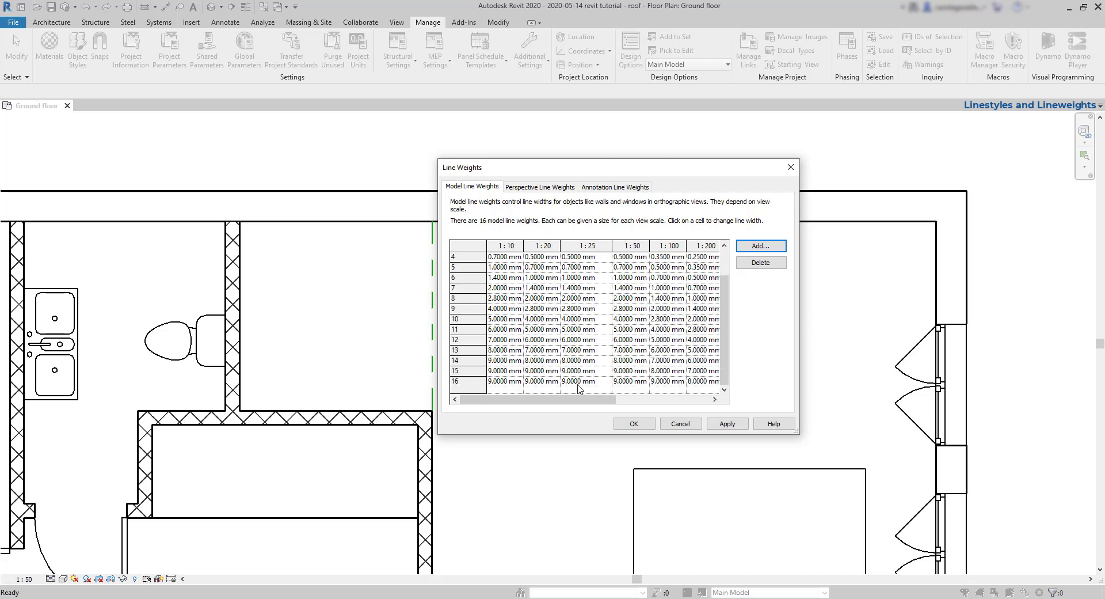
Delete the 1 : 25 and 1 : 1000 scale columns and close Line Weights with OK
{"action": "left_click", "coordinate": [603, 247]}
{"action": "left_click", "coordinate": [765, 263]}
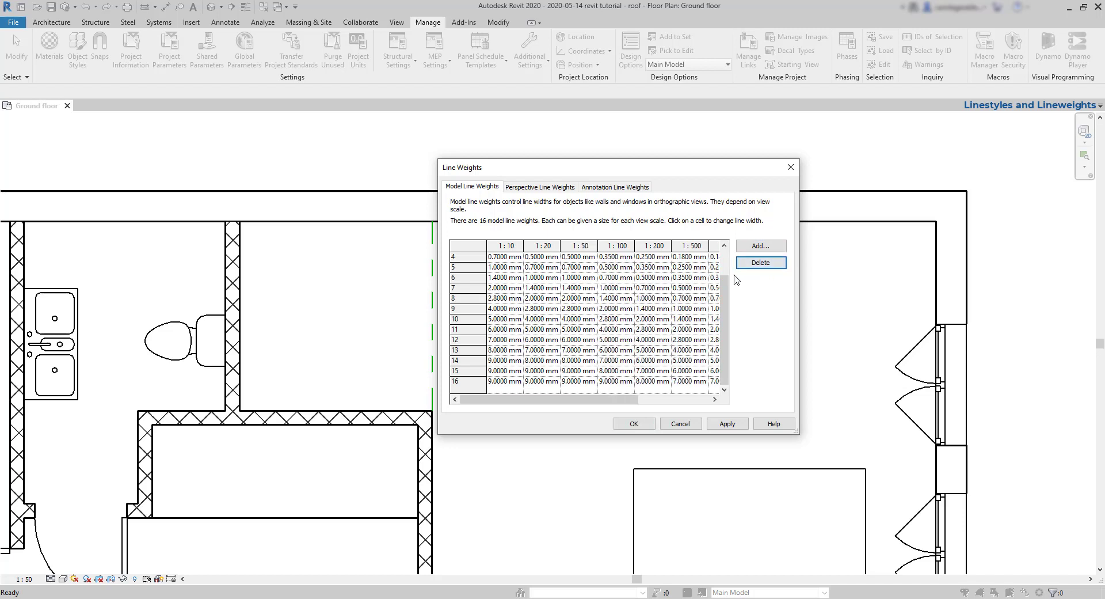
{"action": "left_click", "coordinate": [717, 256]}
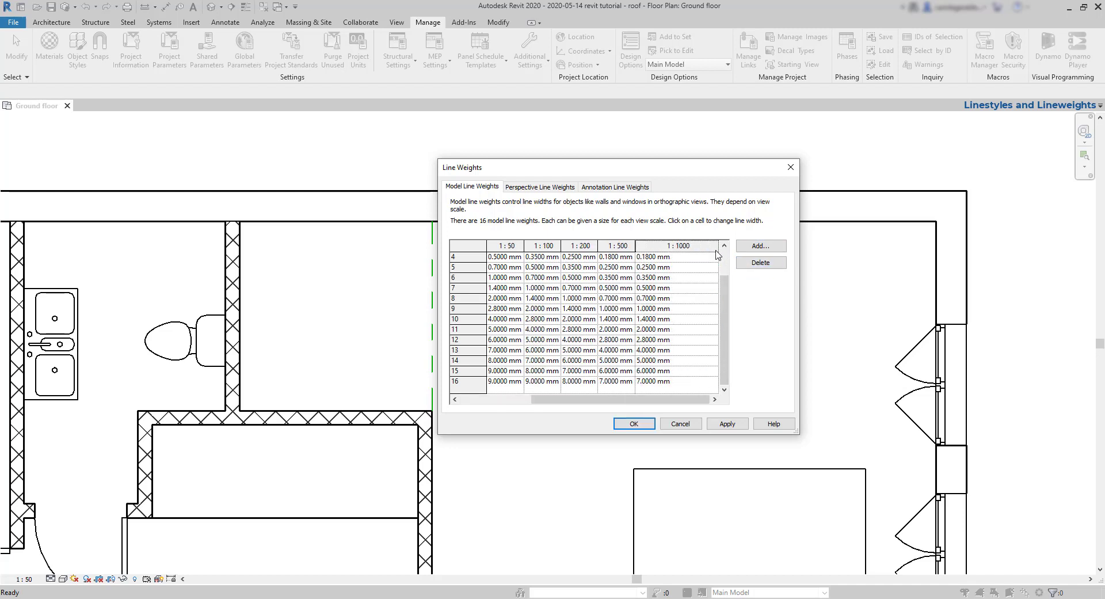
{"action": "left_click", "coordinate": [765, 263]}
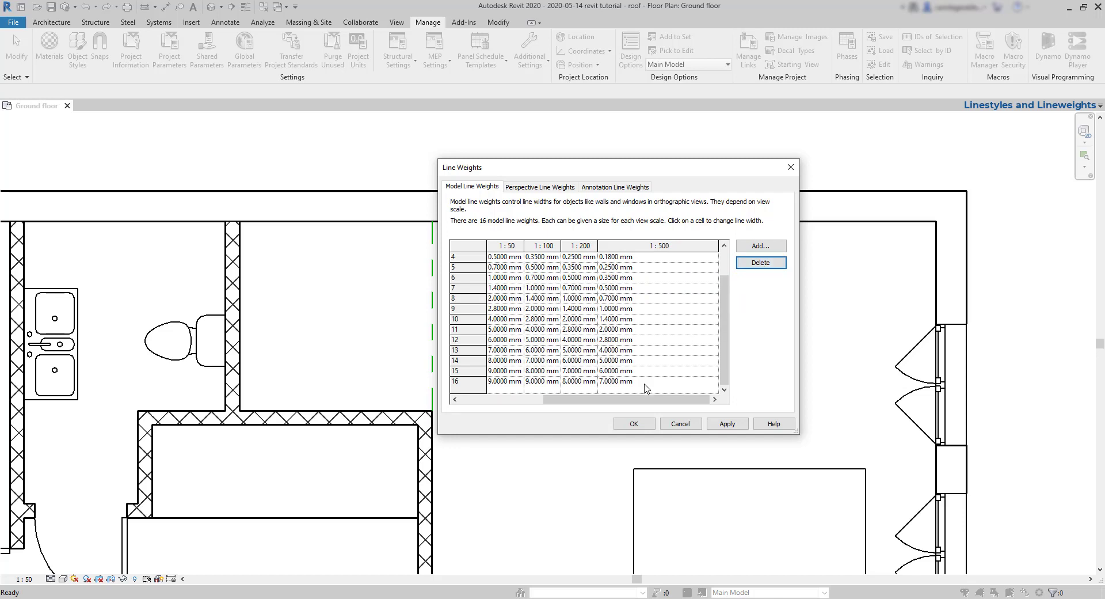
{"action": "left_click", "coordinate": [627, 425]}
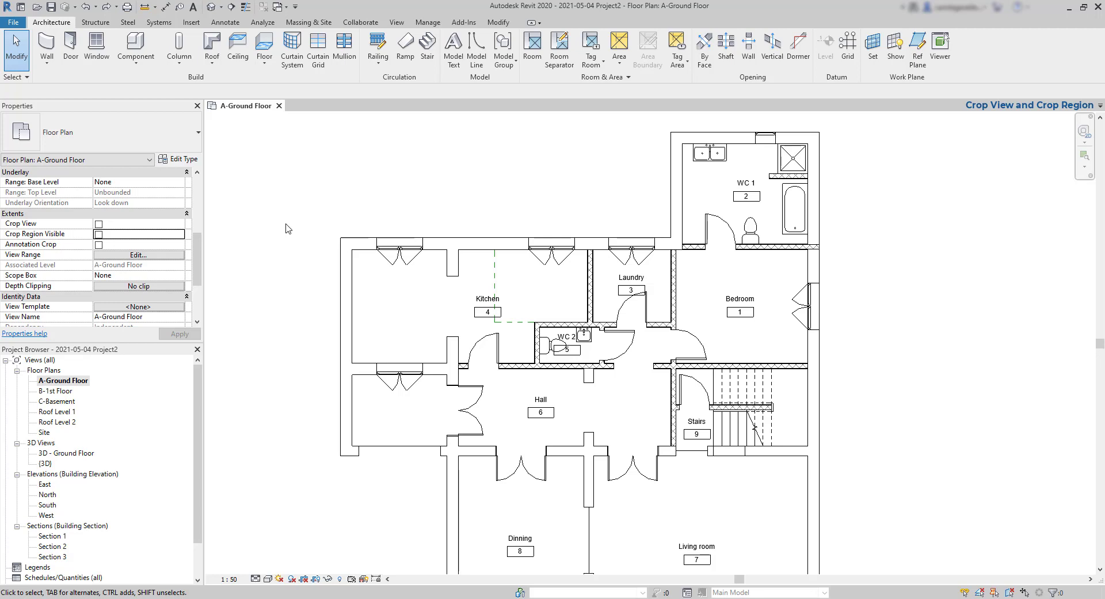
Turn on Crop Region Visible for the A-Ground Floor plan
{"action": "mouse_move", "coordinate": [197, 258]}
{"action": "left_mouse_down"}
{"action": "mouse_move", "coordinate": [192, 188]}
{"action": "mouse_move", "coordinate": [195, 249]}
{"action": "left_mouse_up"}
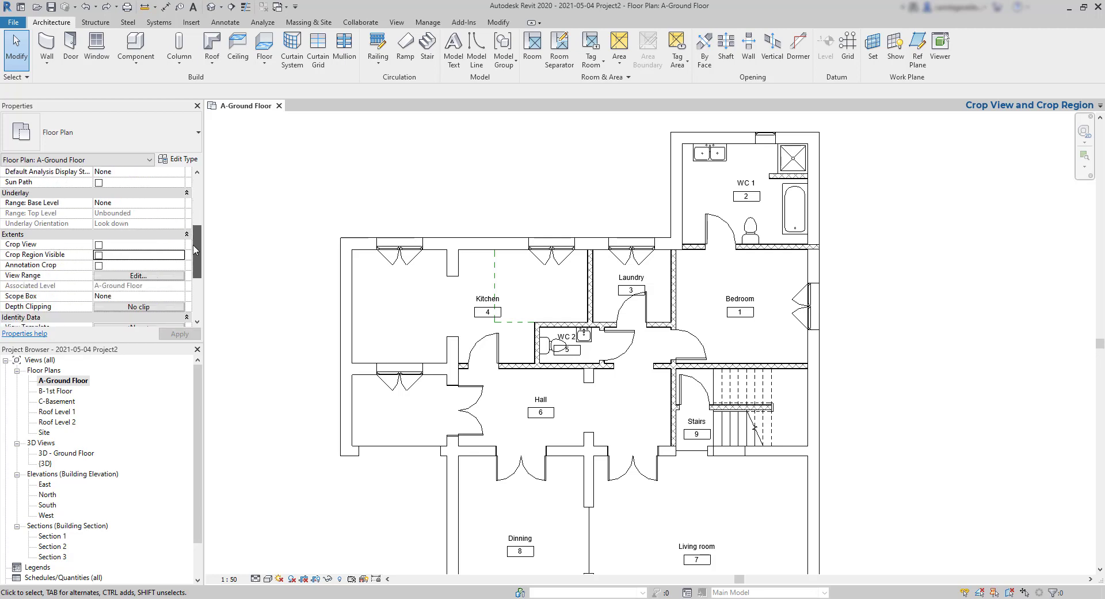
{"action": "left_click", "coordinate": [99, 255]}
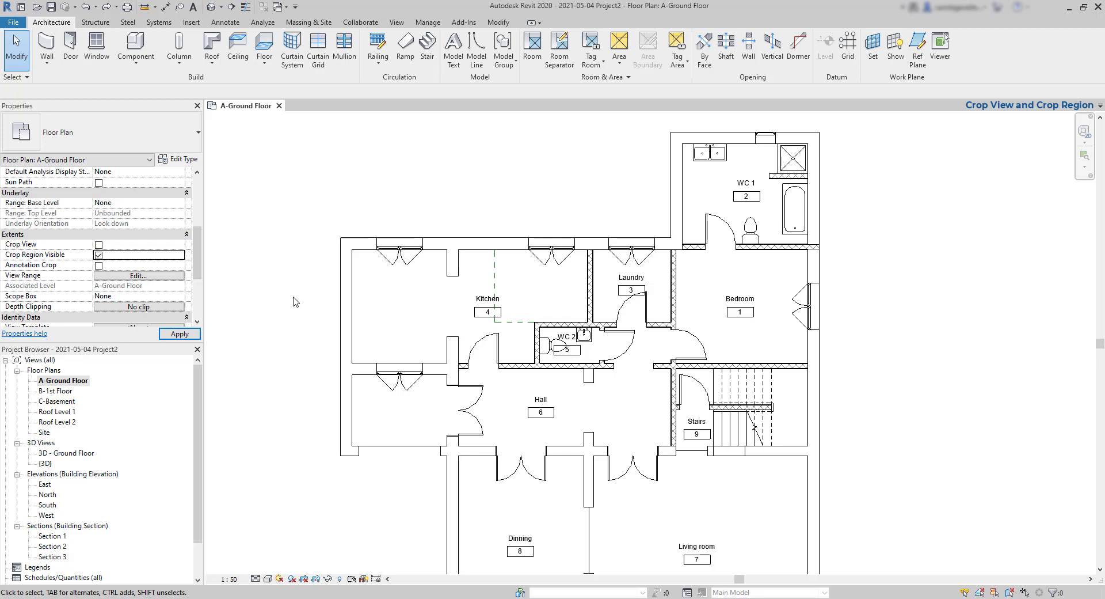
{"action": "scroll", "coordinate": [403, 304], "scroll_direction": "down", "scroll_amount": 6}
{"action": "scroll", "coordinate": [403, 304], "scroll_direction": "down", "scroll_amount": 1}
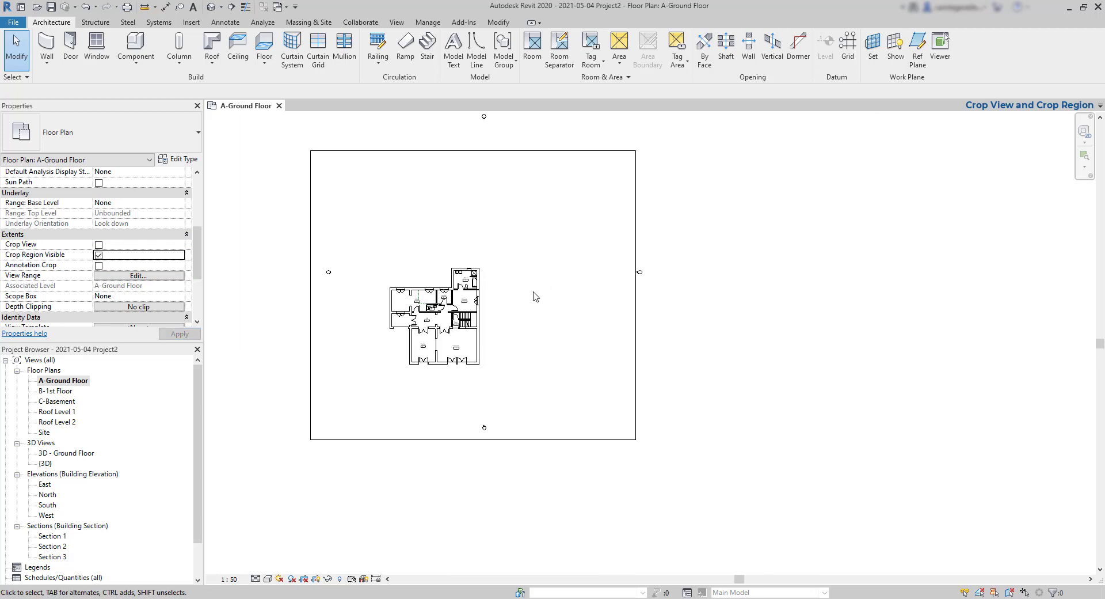
{"action": "middle_click_drag", "start_coordinate": [535, 295], "coordinate": [615, 365]}
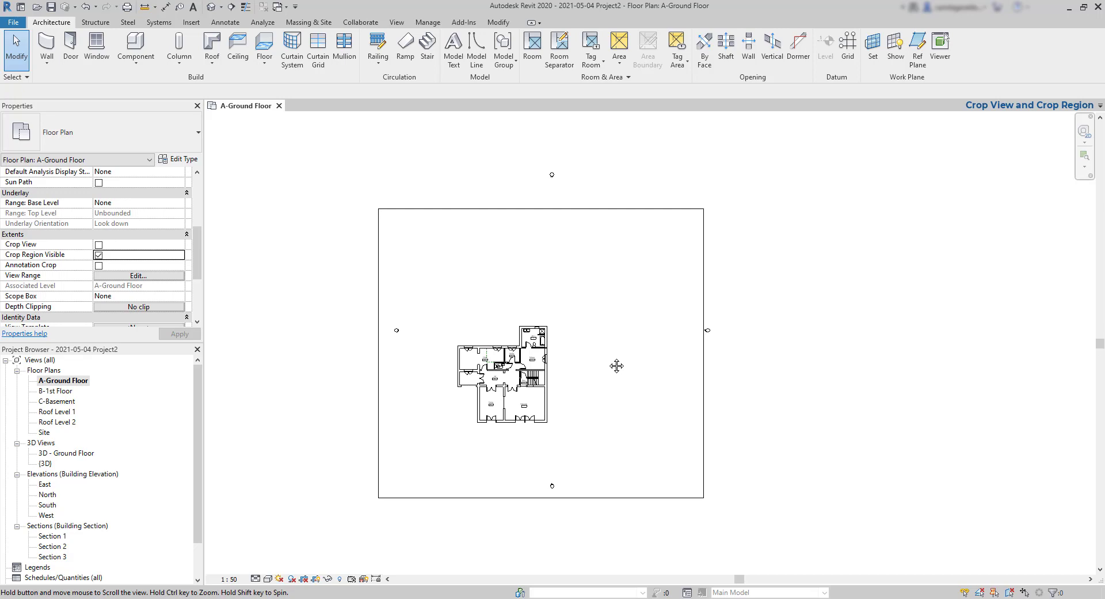
Drag the crop region's edges in to frame the Kitchen and WC 2 area
{"action": "left_click", "coordinate": [706, 391]}
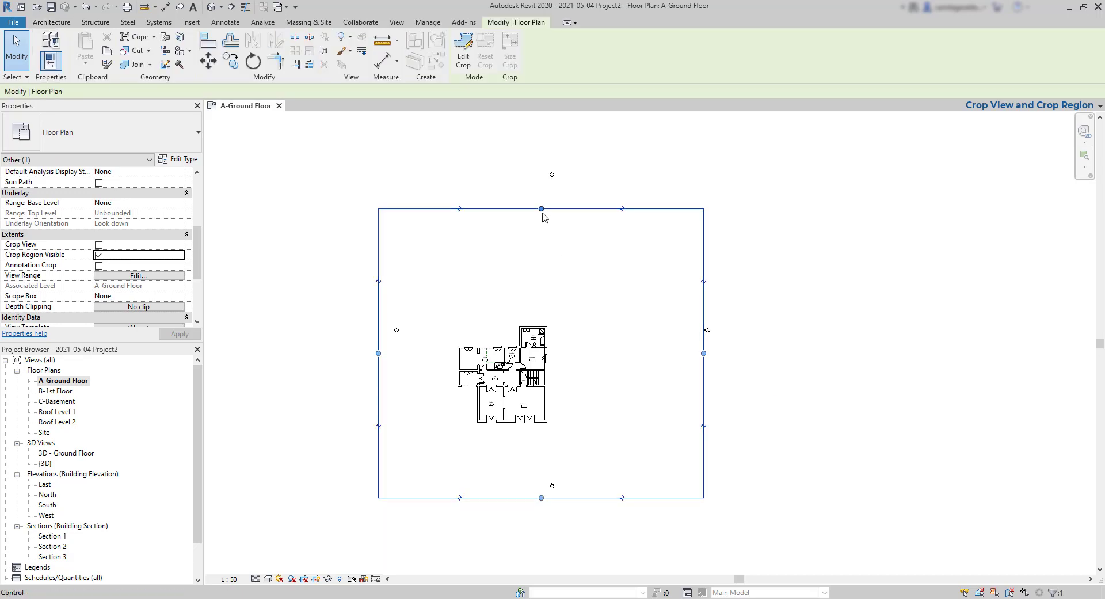
{"action": "left_click_drag", "start_coordinate": [541, 210], "coordinate": [558, 352]}
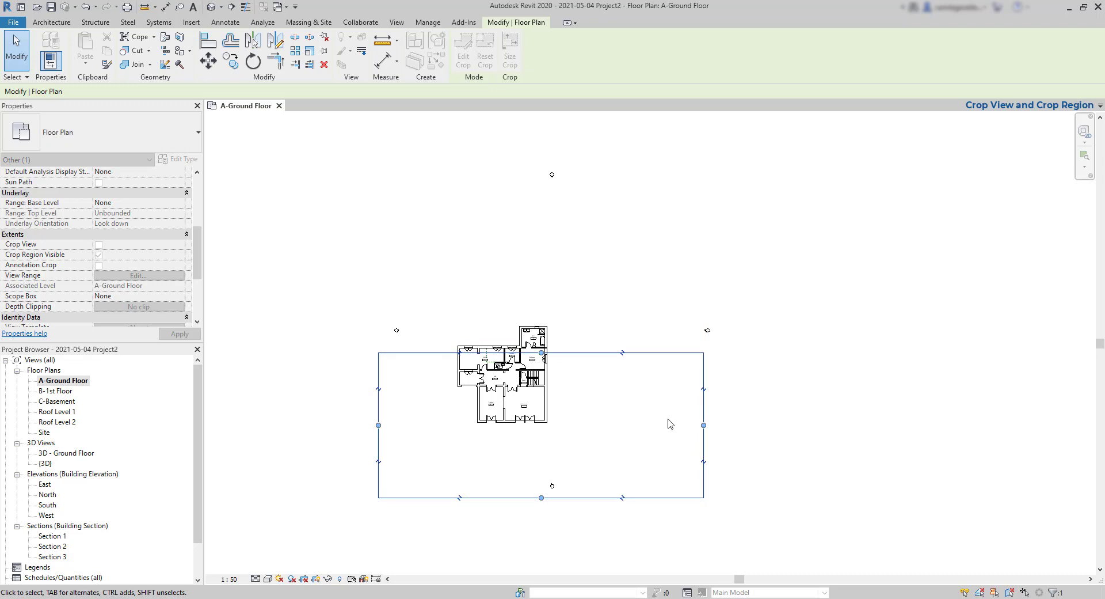
{"action": "left_click_drag", "start_coordinate": [704, 425], "coordinate": [516, 426]}
{"action": "left_click_drag", "start_coordinate": [378, 425], "coordinate": [455, 424]}
{"action": "left_click_drag", "start_coordinate": [486, 505], "coordinate": [493, 380]}
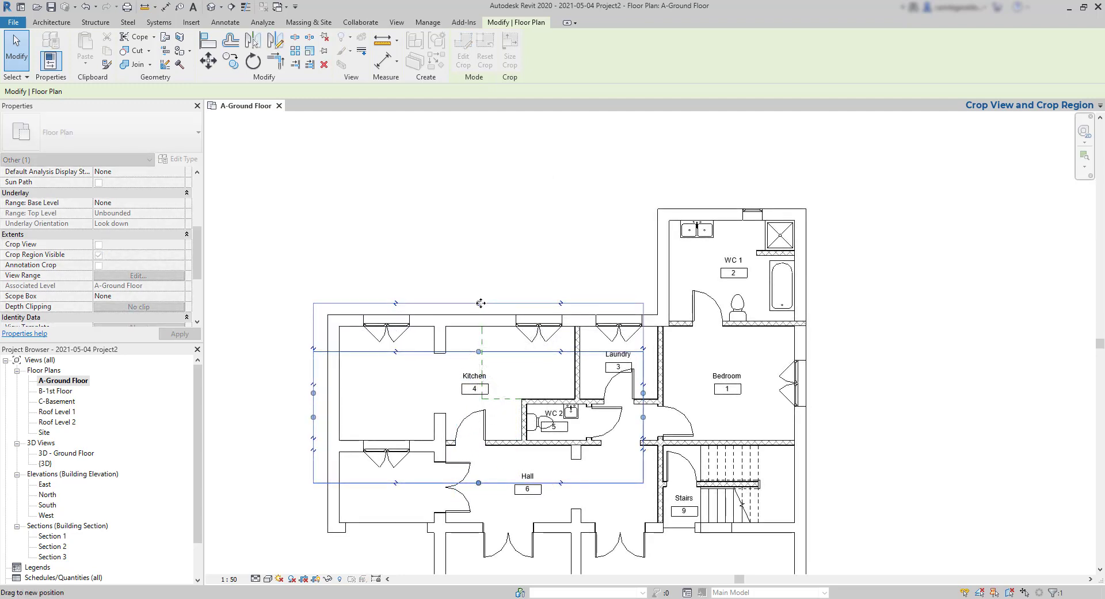
{"action": "left_click_drag", "start_coordinate": [644, 393], "coordinate": [608, 393]}
{"action": "mouse_move", "coordinate": [460, 483]}
{"action": "left_mouse_down"}
{"action": "mouse_move", "coordinate": [461, 452]}
{"action": "mouse_move", "coordinate": [461, 470]}
{"action": "left_mouse_up"}
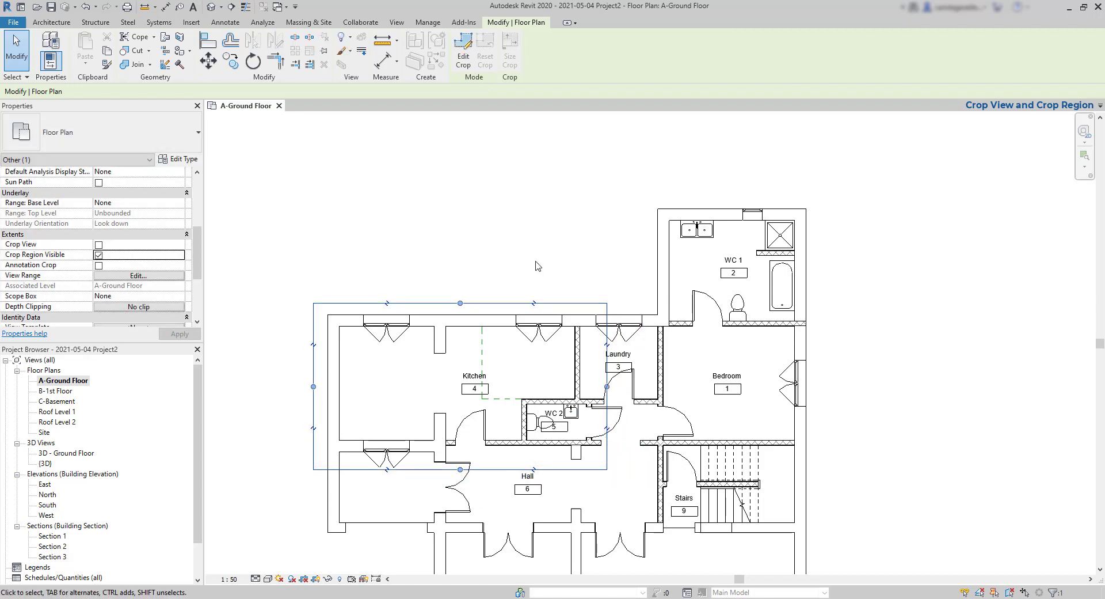
Turn on Crop View for the plan and apply it
{"action": "left_click", "coordinate": [99, 245]}
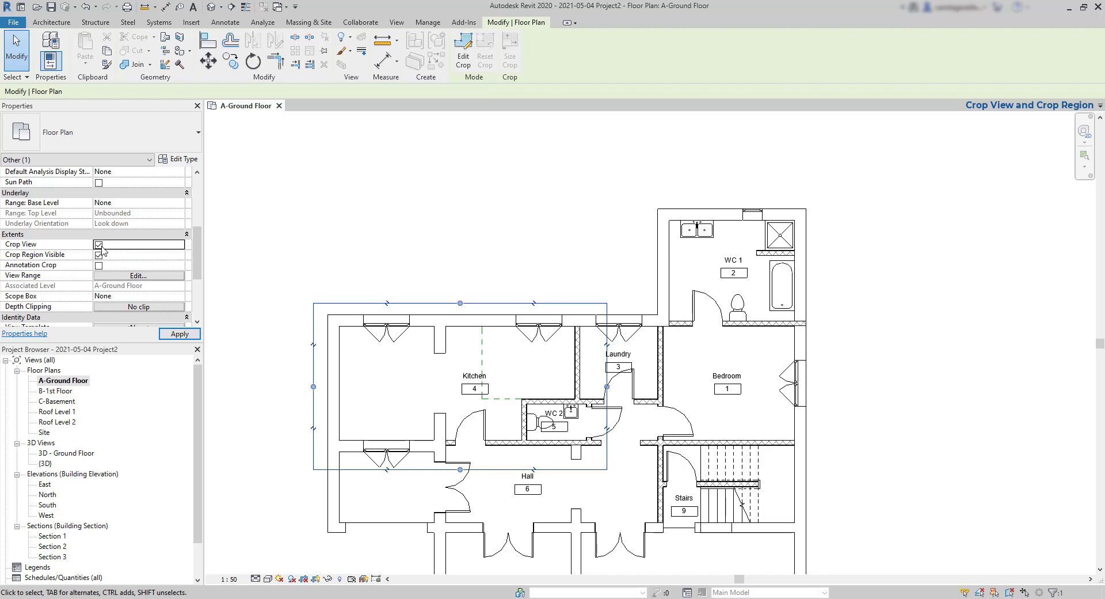
{"action": "left_click", "coordinate": [179, 334]}
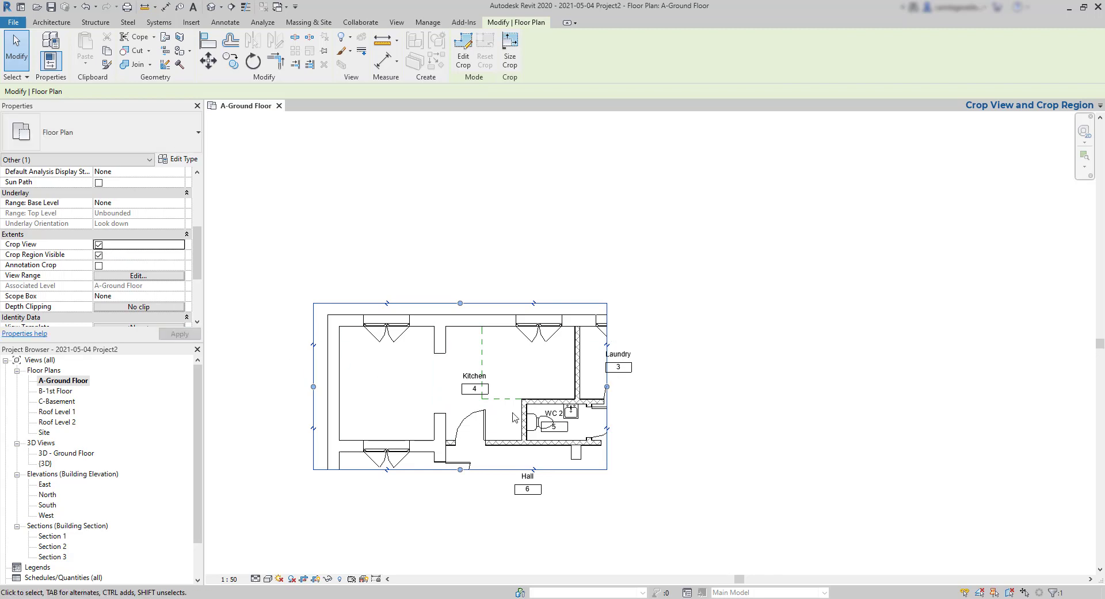
{"action": "scroll", "coordinate": [514, 416], "scroll_direction": "up", "scroll_amount": 3}
{"action": "middle_click_drag", "start_coordinate": [518, 417], "coordinate": [595, 383]}
{"action": "scroll", "coordinate": [573, 374], "scroll_direction": "up", "scroll_amount": 1}
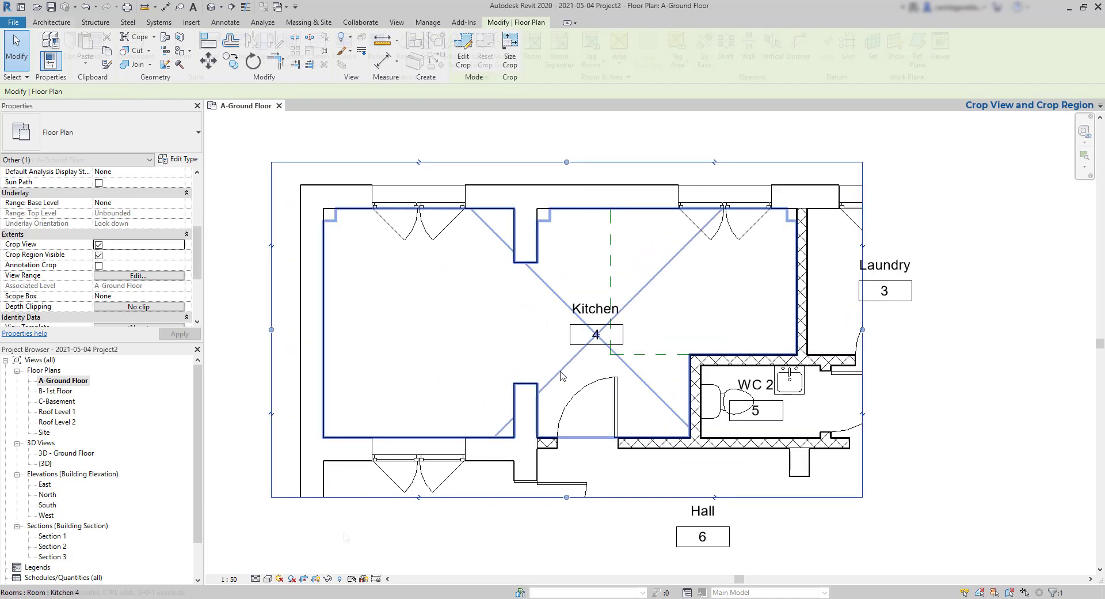
Hide the crop region boundary and select the Hall room tag
{"action": "left_click", "coordinate": [345, 535]}
{"action": "left_click", "coordinate": [288, 497]}
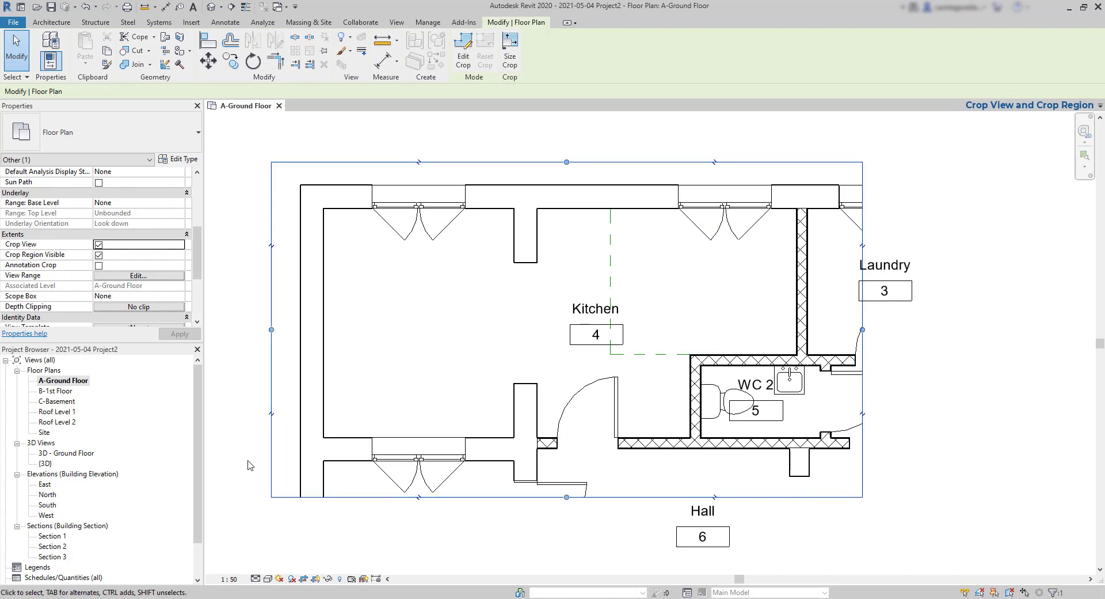
{"action": "left_click", "coordinate": [98, 256]}
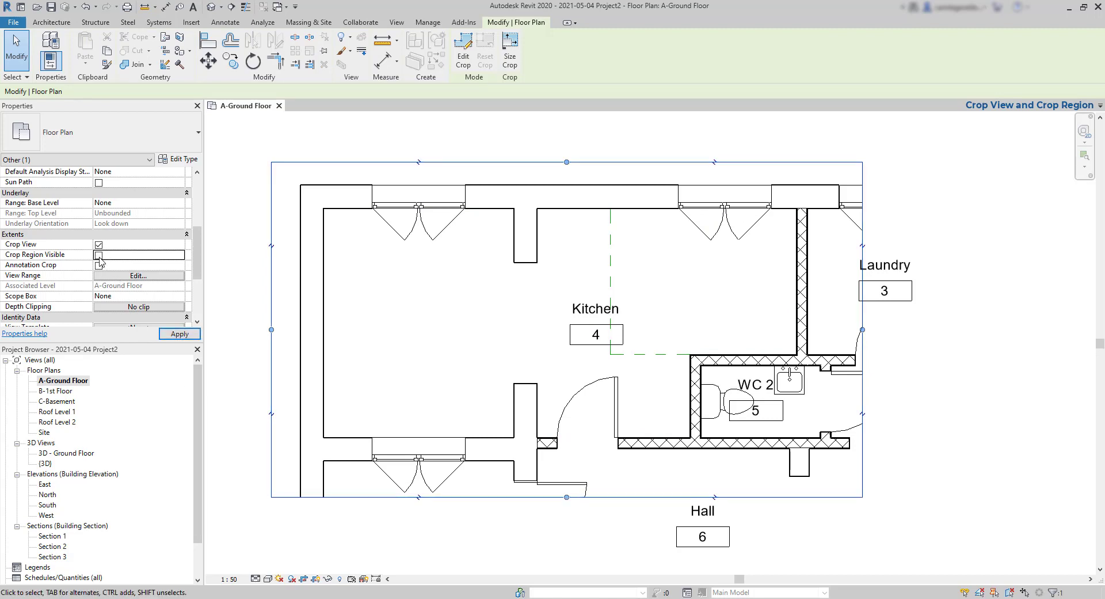
{"action": "left_click", "coordinate": [195, 334]}
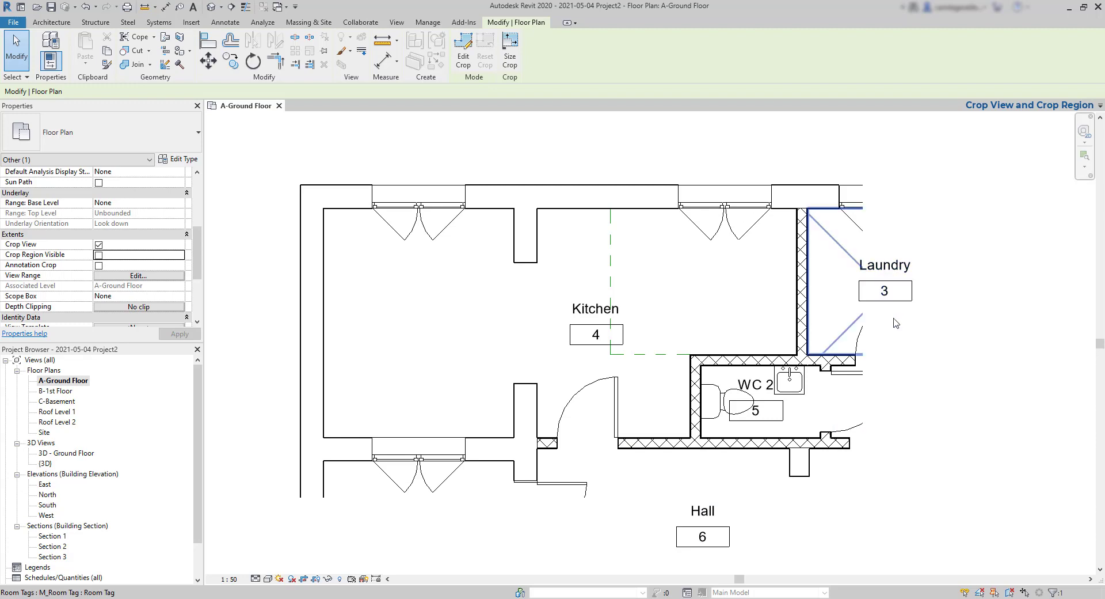
{"action": "left_click", "coordinate": [711, 512]}
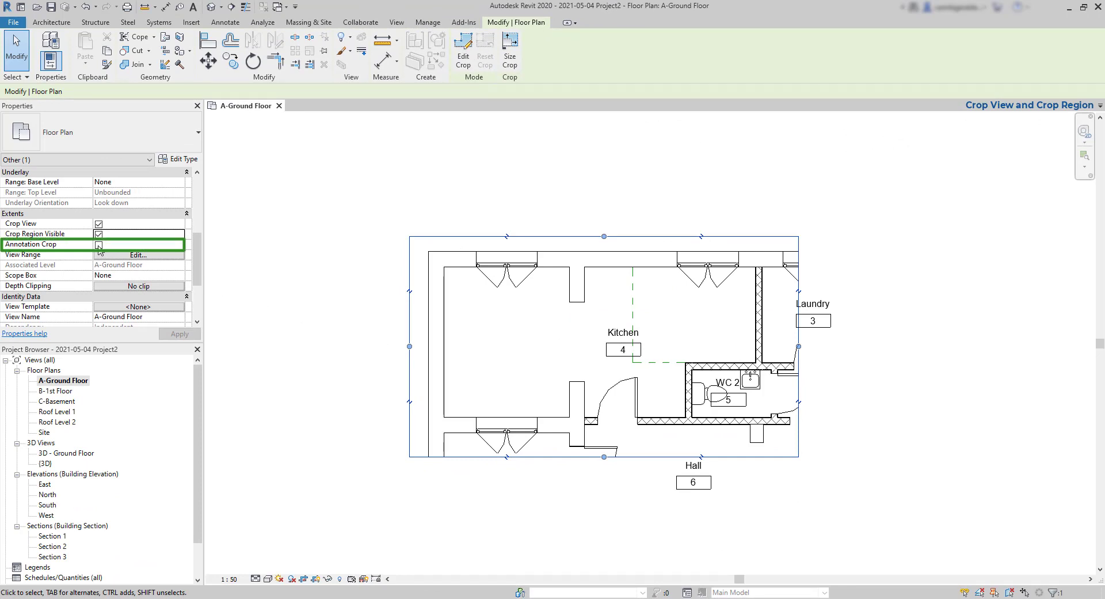
Enable annotation crop and pull its bottom and right edges in to cut off the Laundry tag
{"action": "left_click", "coordinate": [99, 246]}
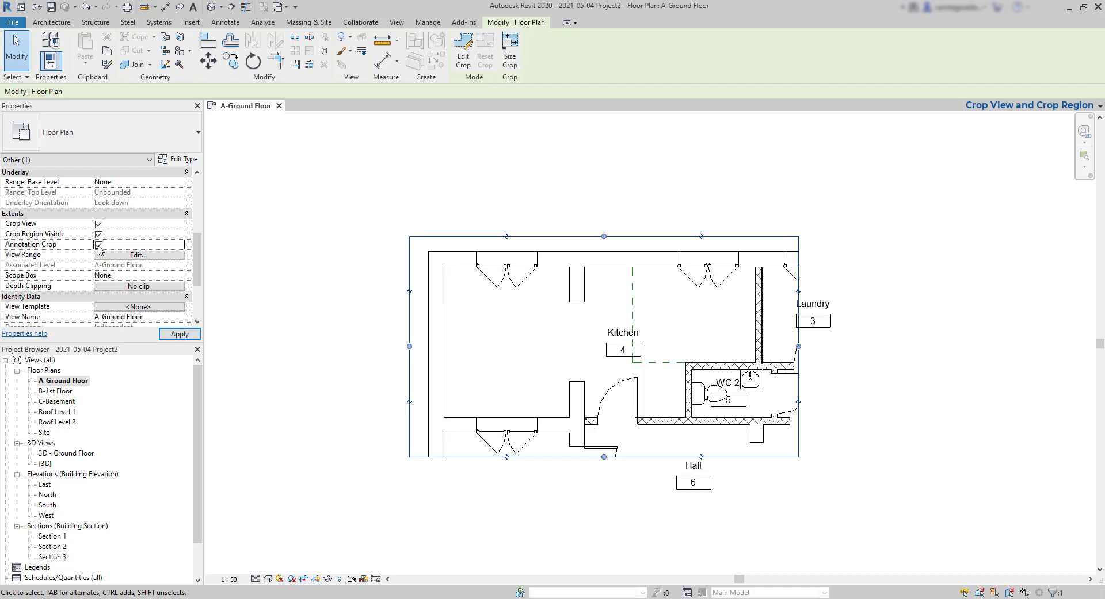
{"action": "left_click", "coordinate": [179, 334]}
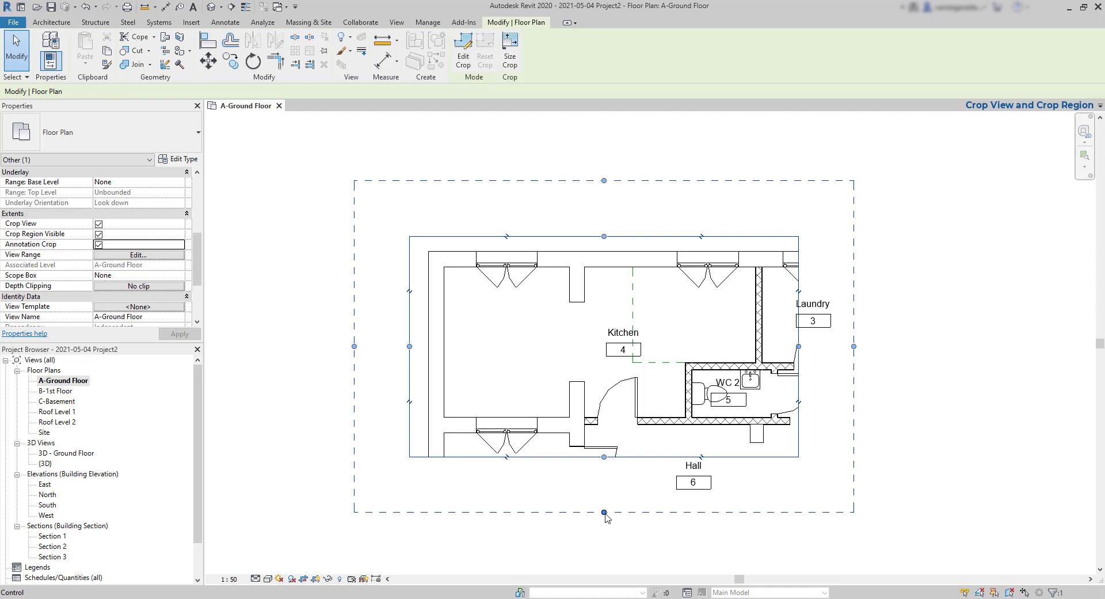
{"action": "left_click_drag", "start_coordinate": [604, 516], "coordinate": [608, 467]}
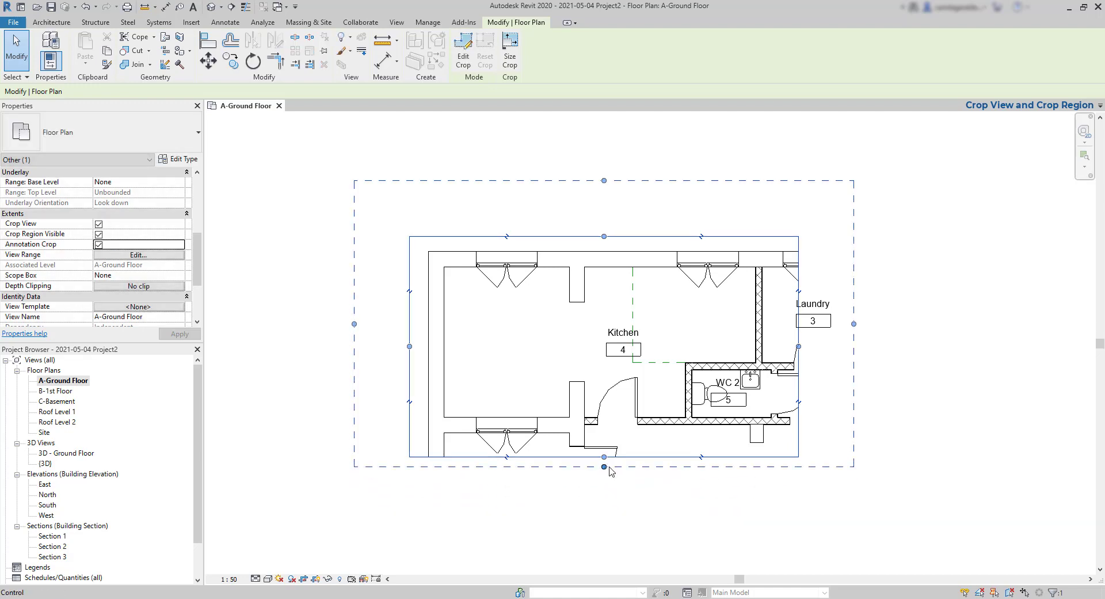
{"action": "left_click_drag", "start_coordinate": [854, 324], "coordinate": [825, 321]}
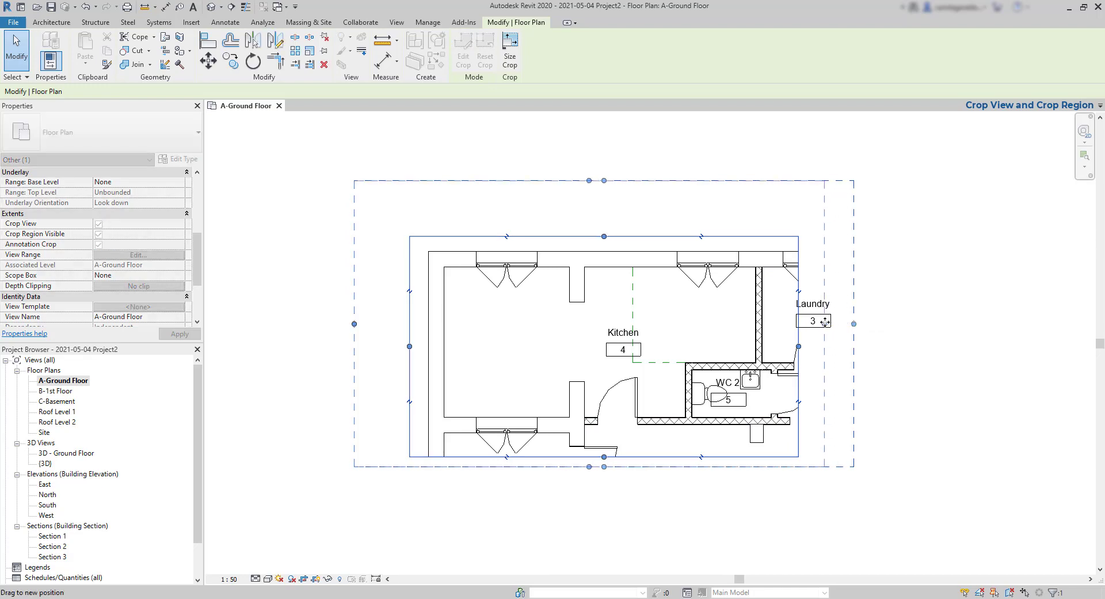
{"action": "left_click_drag", "start_coordinate": [825, 321], "coordinate": [824, 322]}
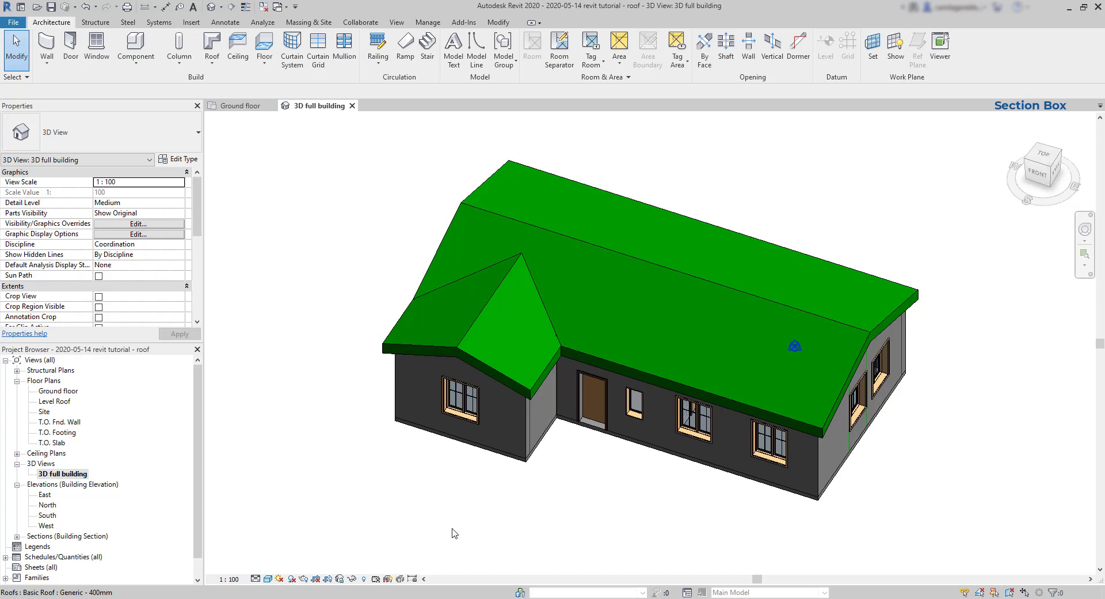
Duplicate the 3D full building view and rename the copy '3D ground floor'
{"action": "right_click", "coordinate": [65, 474]}
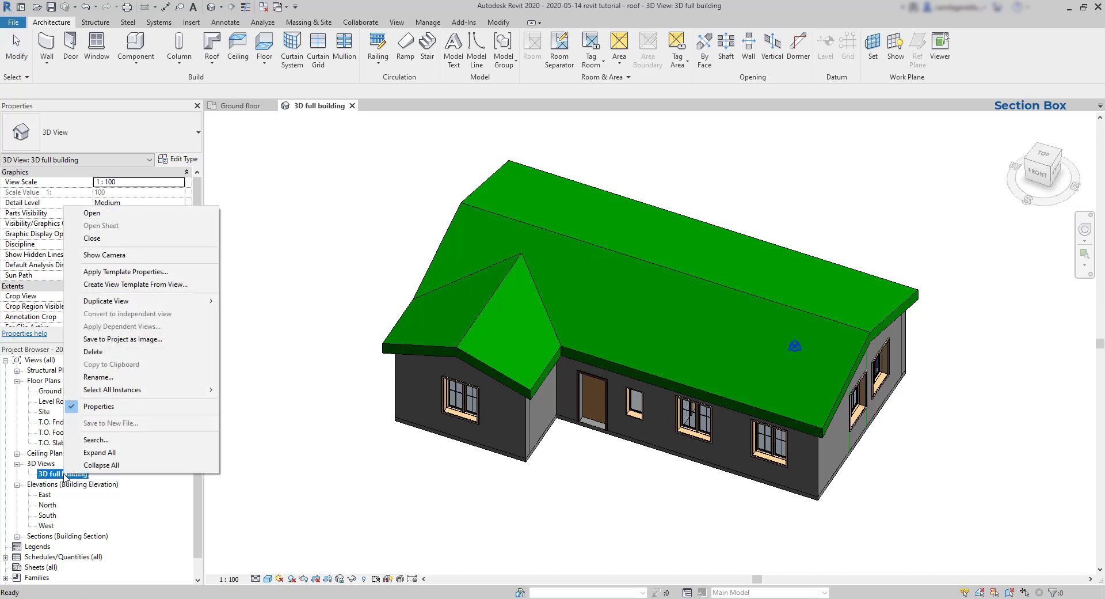
{"action": "mouse_move", "coordinate": [183, 308]}
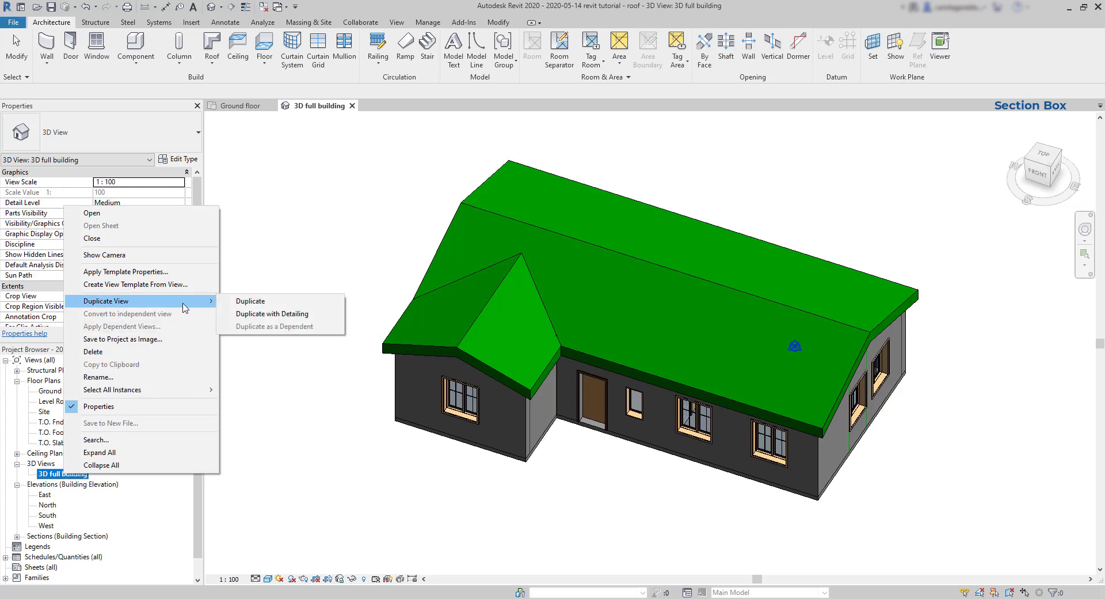
{"action": "left_click", "coordinate": [278, 301]}
{"action": "left_click", "coordinate": [107, 484]}
{"action": "type", "text": "3D ground floor"}
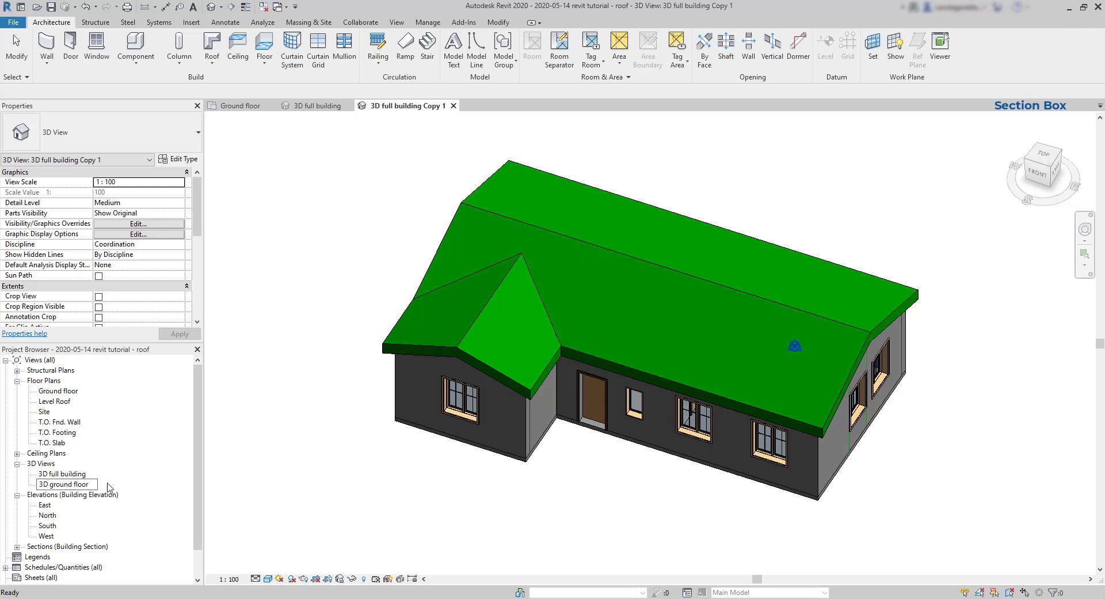
{"action": "key", "text": "Return"}
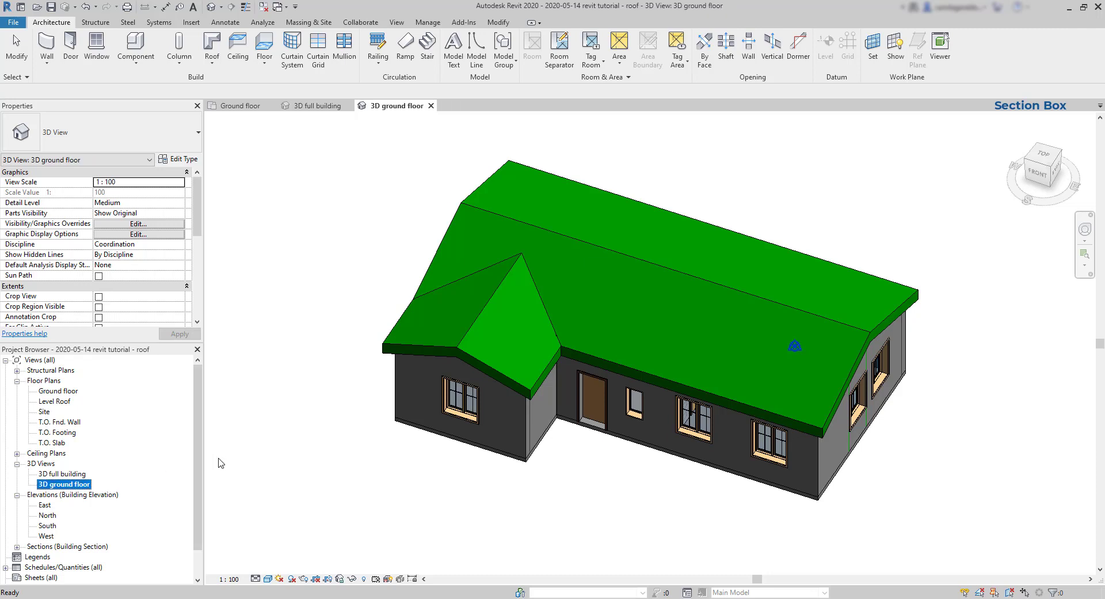
{"action": "left_click_drag", "start_coordinate": [197, 221], "coordinate": [198, 259]}
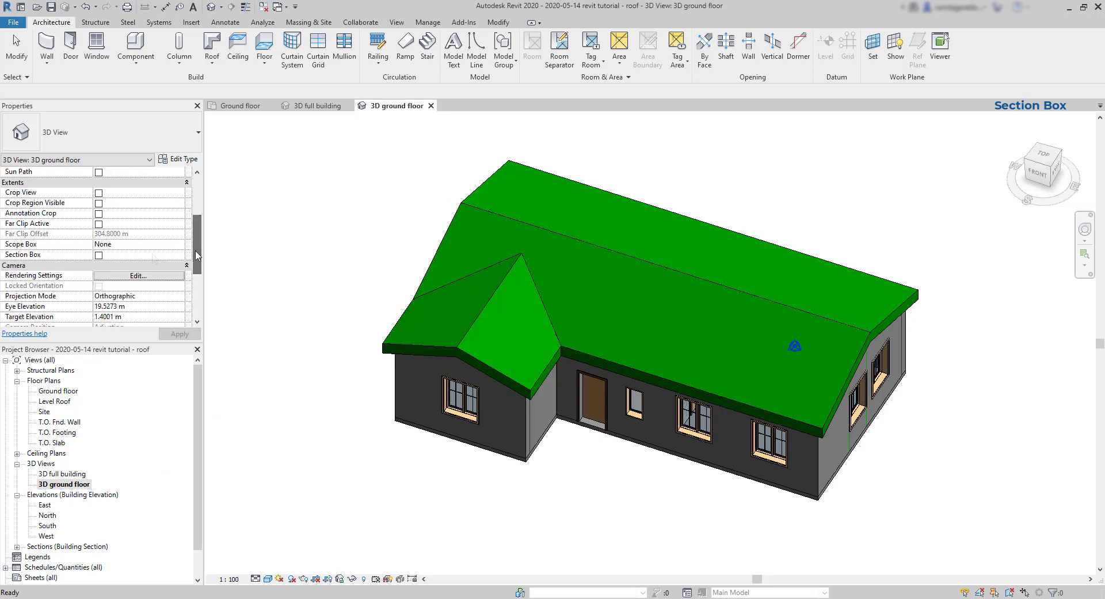
Turn on the view's section box and lower its top to cut away the roof
{"action": "left_click", "coordinate": [98, 255]}
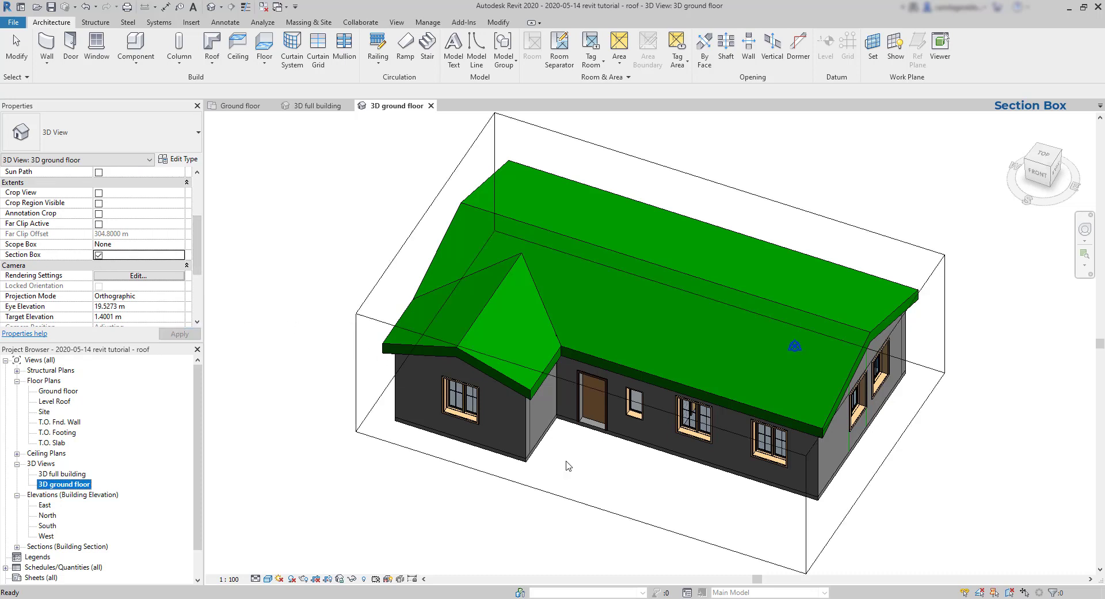
{"action": "left_click", "coordinate": [616, 395]}
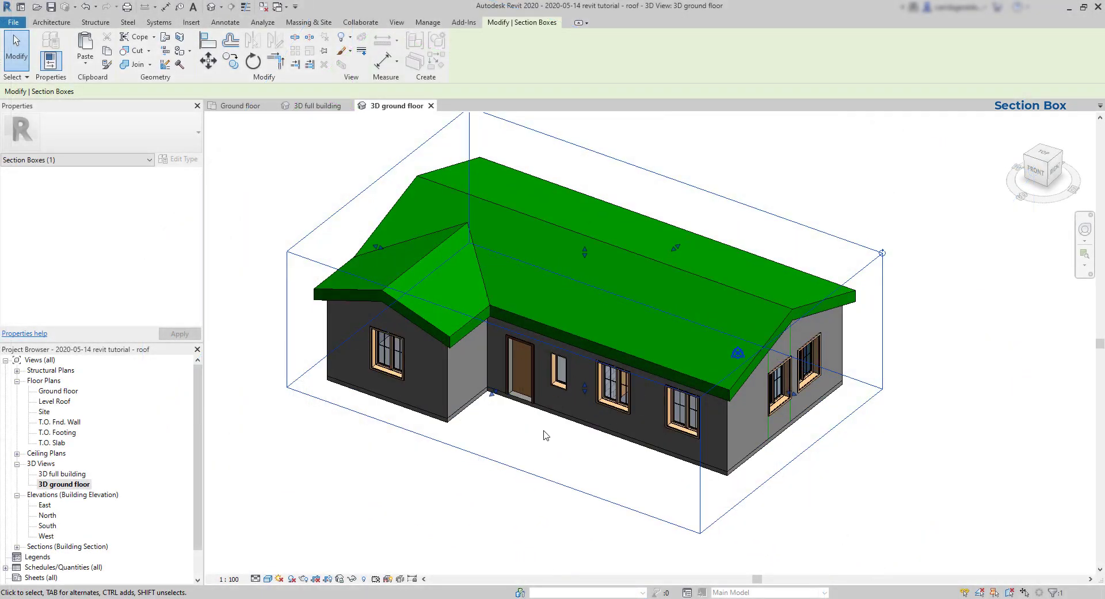
{"action": "left_click_drag", "start_coordinate": [493, 393], "coordinate": [465, 414]}
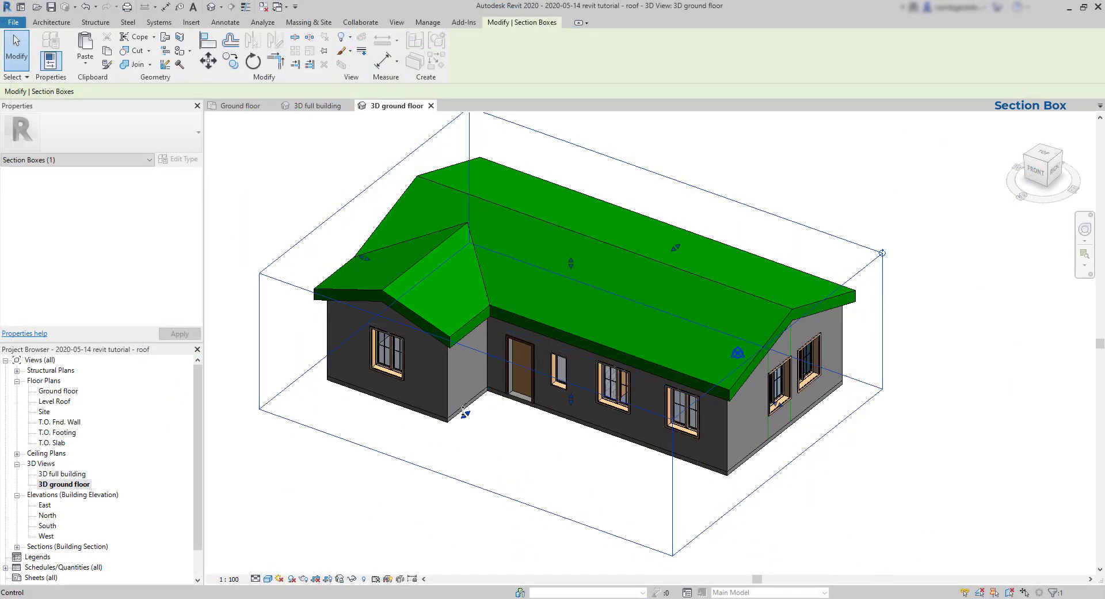
{"action": "left_click_drag", "start_coordinate": [572, 248], "coordinate": [578, 306]}
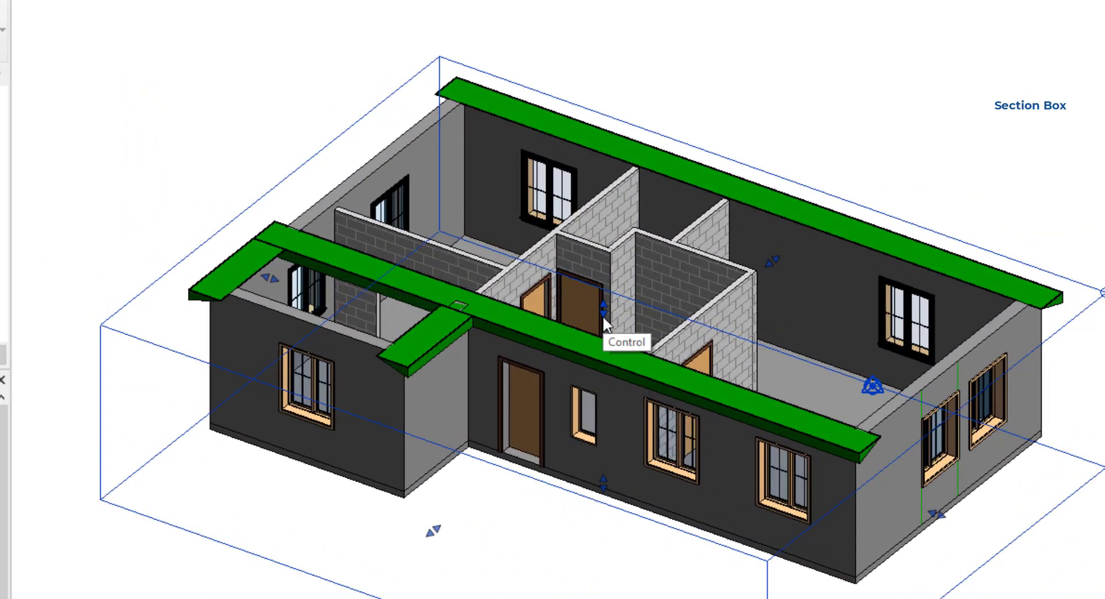
{"action": "left_click_drag", "start_coordinate": [603, 315], "coordinate": [607, 345]}
Pull the section box's right side in to isolate a few rooms, then view from the back
{"action": "scroll", "coordinate": [607, 349], "scroll_direction": "up", "scroll_amount": 4}
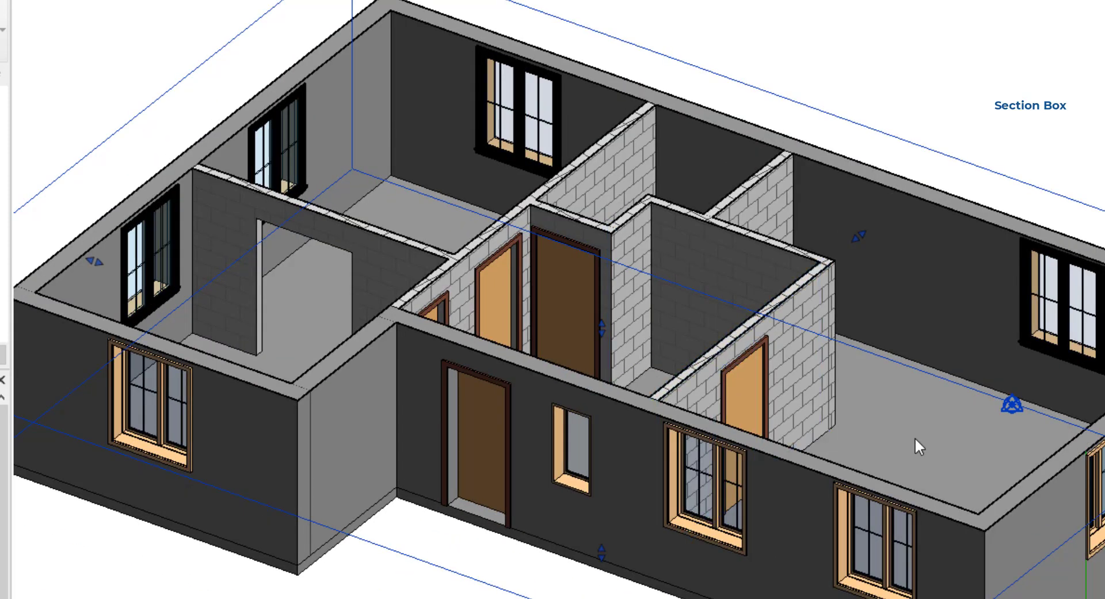
{"action": "scroll", "coordinate": [616, 340], "scroll_direction": "down", "scroll_amount": 5}
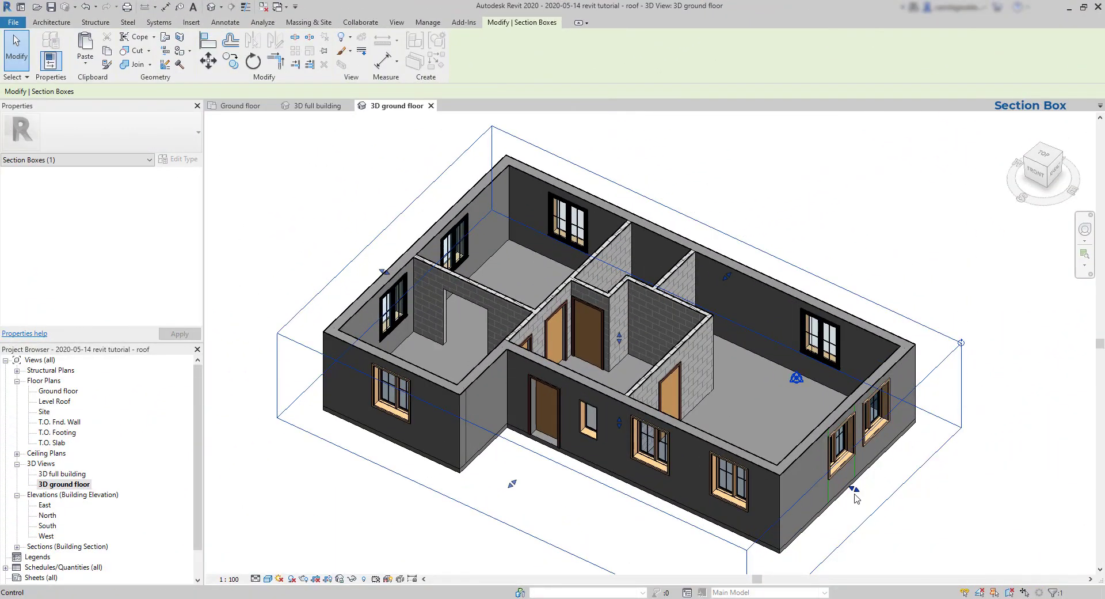
{"action": "left_click_drag", "start_coordinate": [735, 448], "coordinate": [468, 374]}
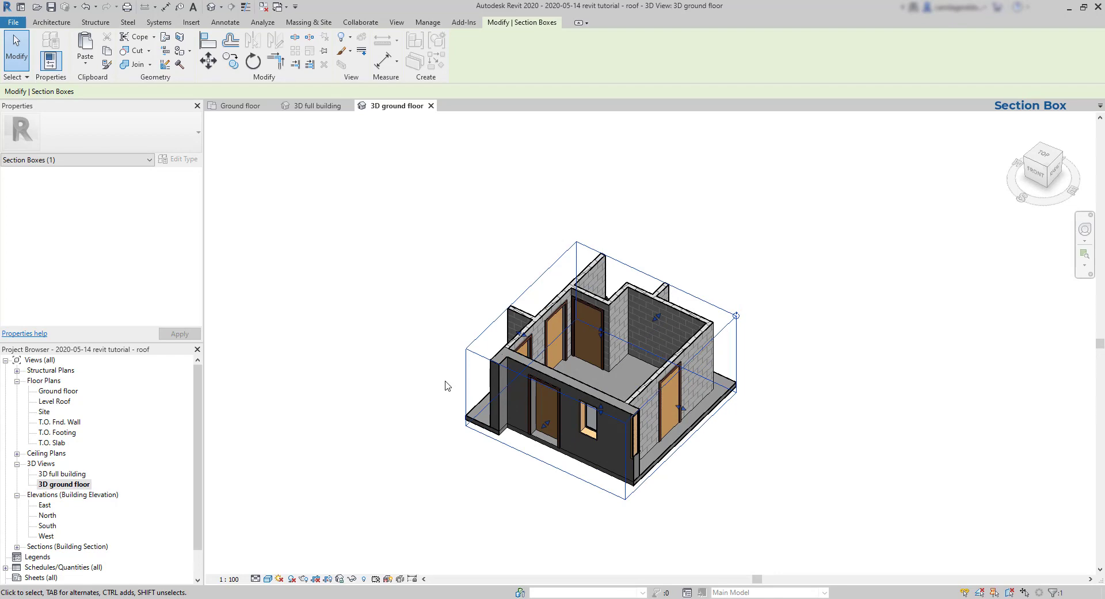
{"action": "left_click", "coordinate": [792, 417]}
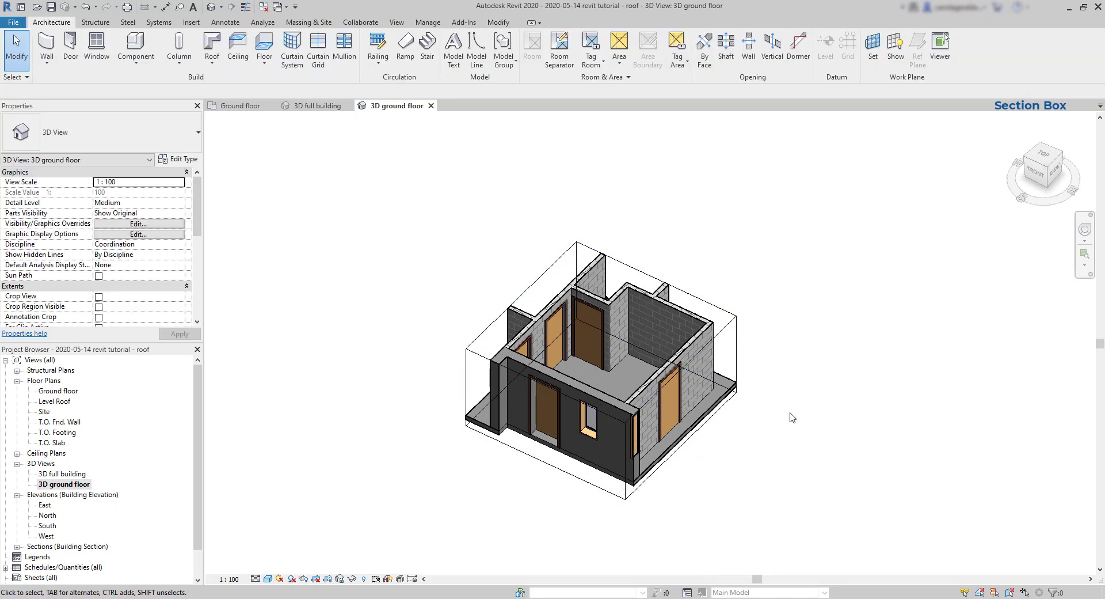
{"action": "middle_click_drag", "start_coordinate": [751, 402], "coordinate": [501, 431], "text": "shift"}
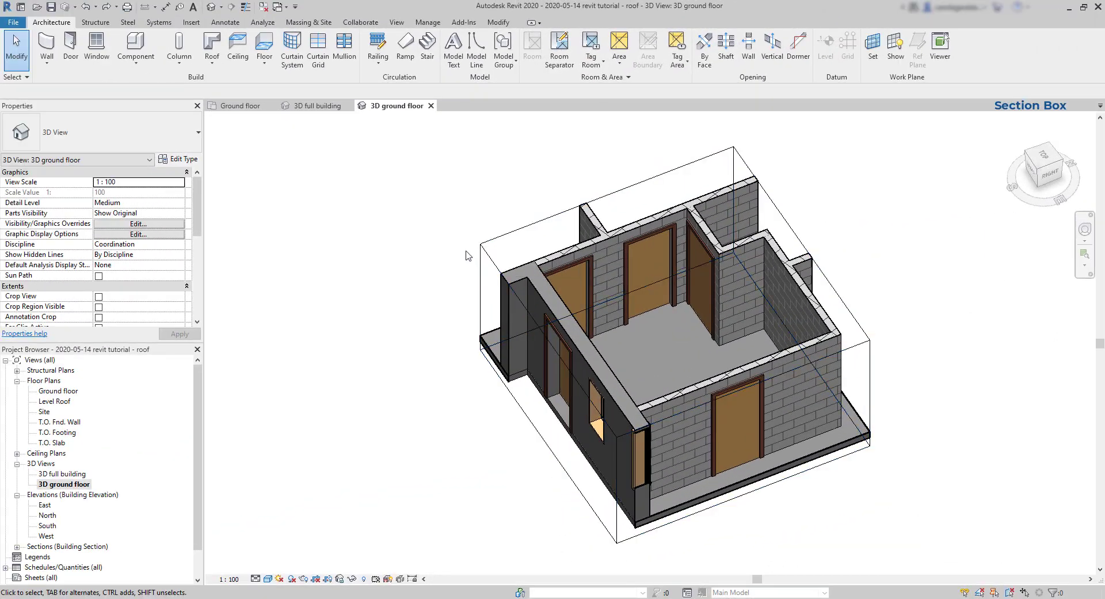
{"action": "left_click", "coordinate": [482, 253]}
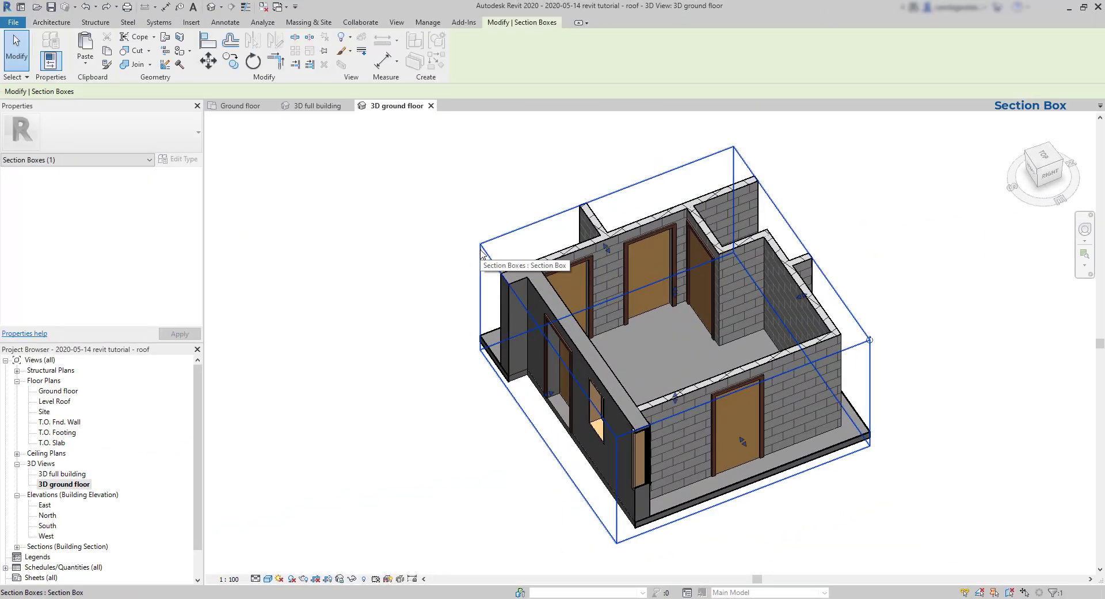
{"action": "right_click", "coordinate": [482, 253]}
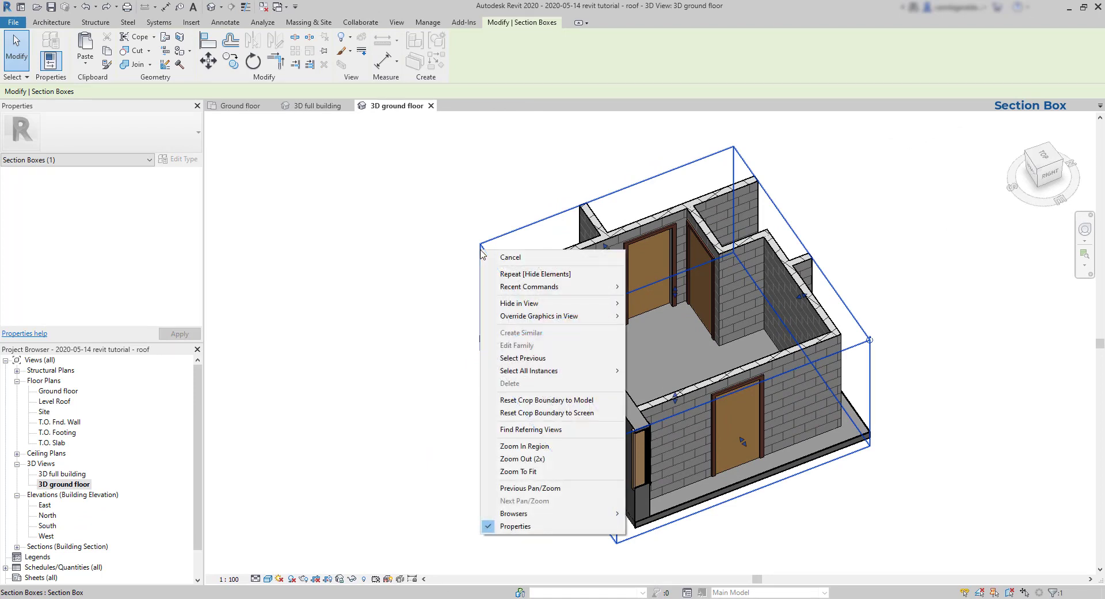
{"action": "mouse_move", "coordinate": [511, 305]}
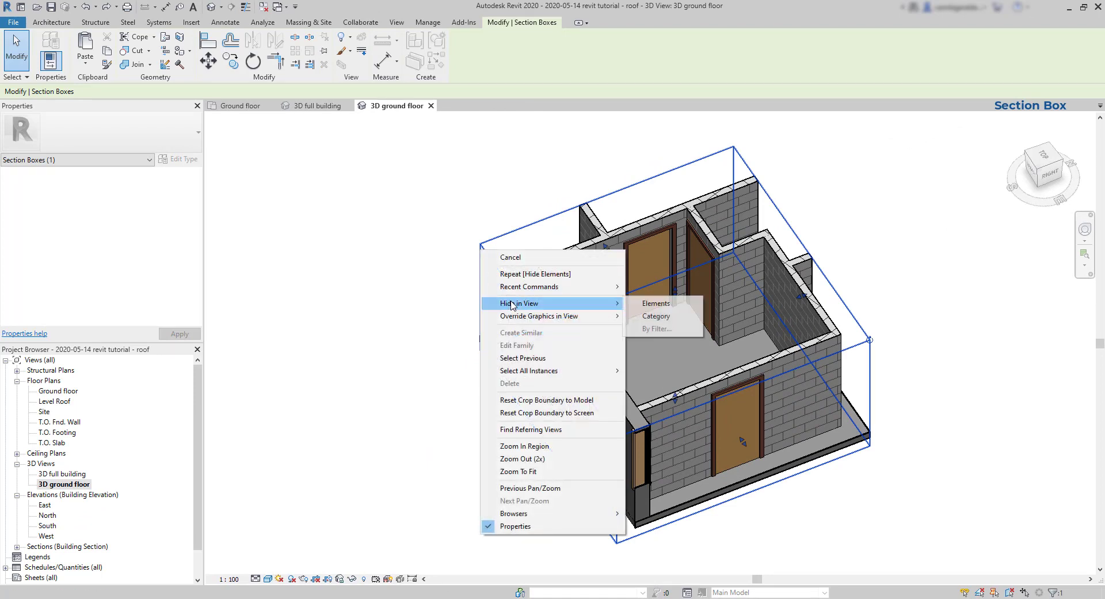
{"action": "left_click", "coordinate": [656, 303]}
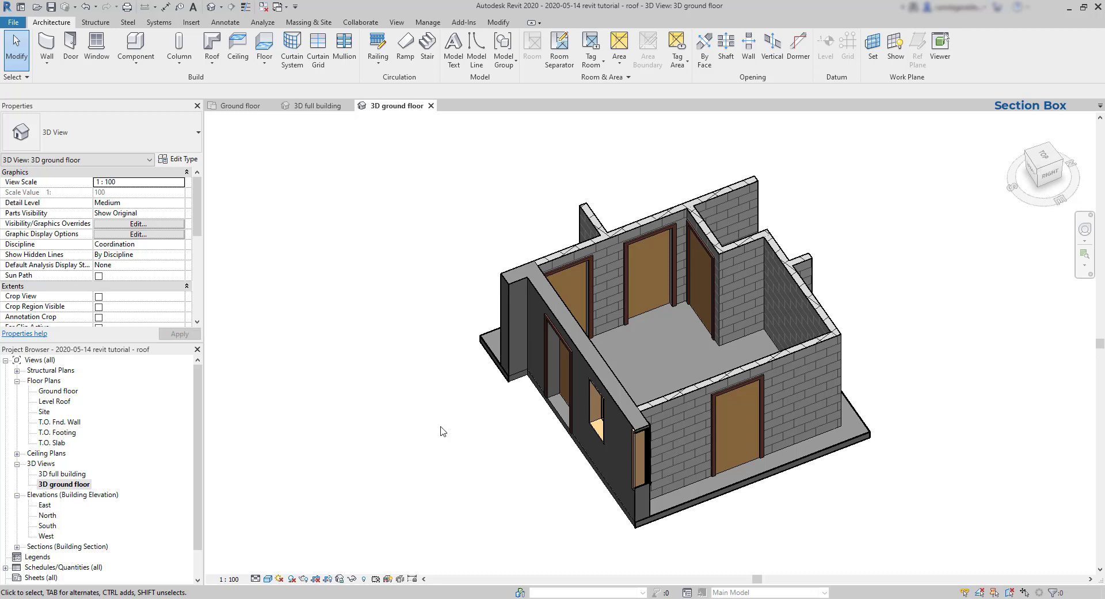
{"action": "left_click", "coordinate": [363, 579]}
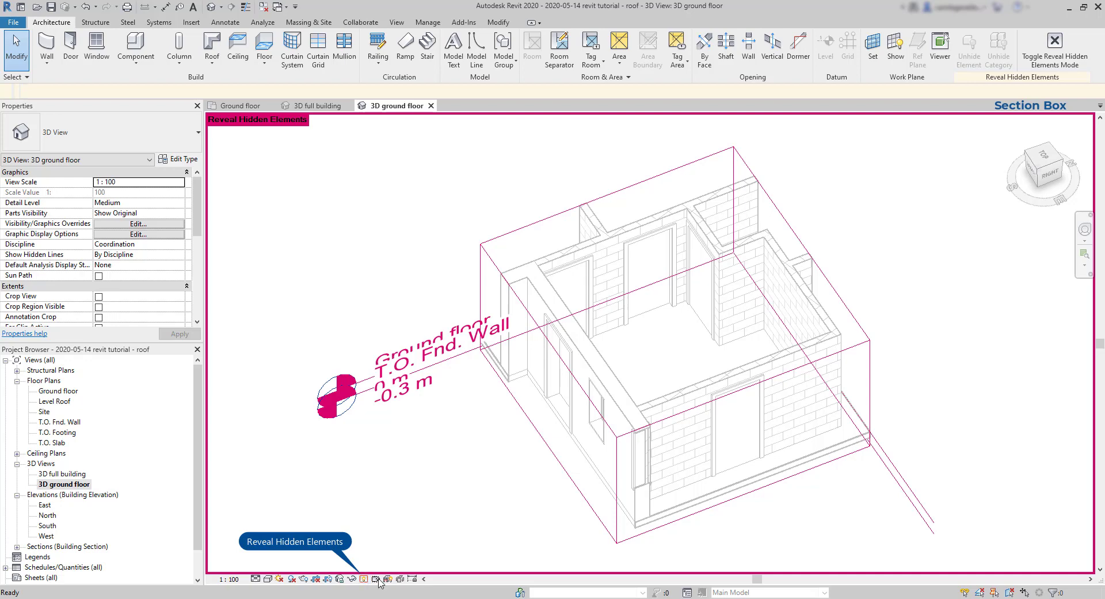
{"action": "left_click", "coordinate": [871, 365]}
{"action": "scroll", "coordinate": [874, 303], "scroll_direction": "down", "scroll_amount": 2}
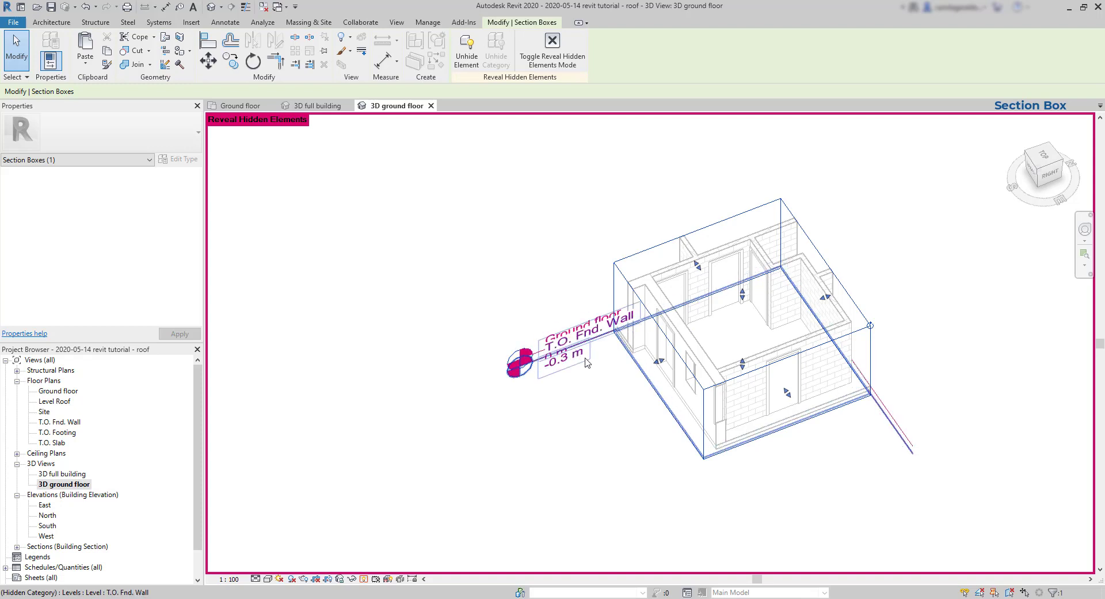
{"action": "right_click", "coordinate": [870, 354]}
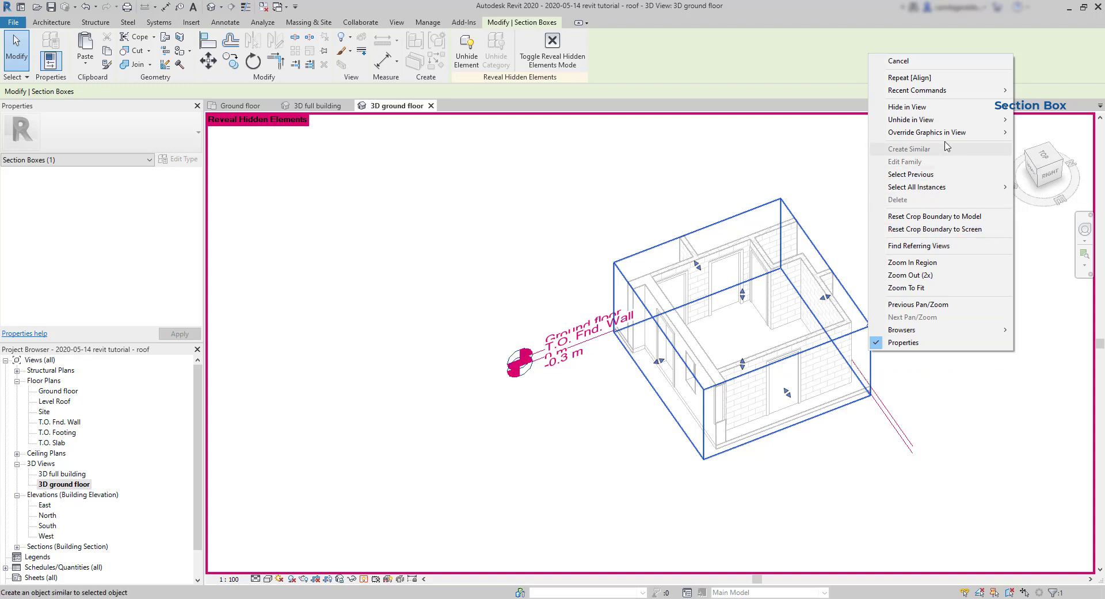
{"action": "mouse_move", "coordinate": [965, 120]}
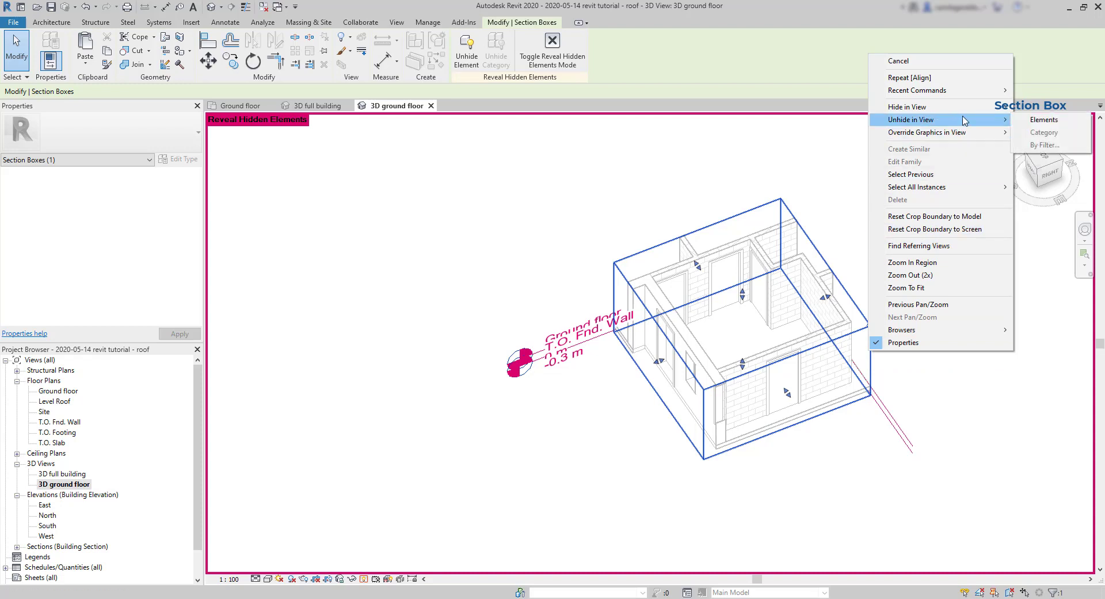
{"action": "left_click", "coordinate": [1042, 120]}
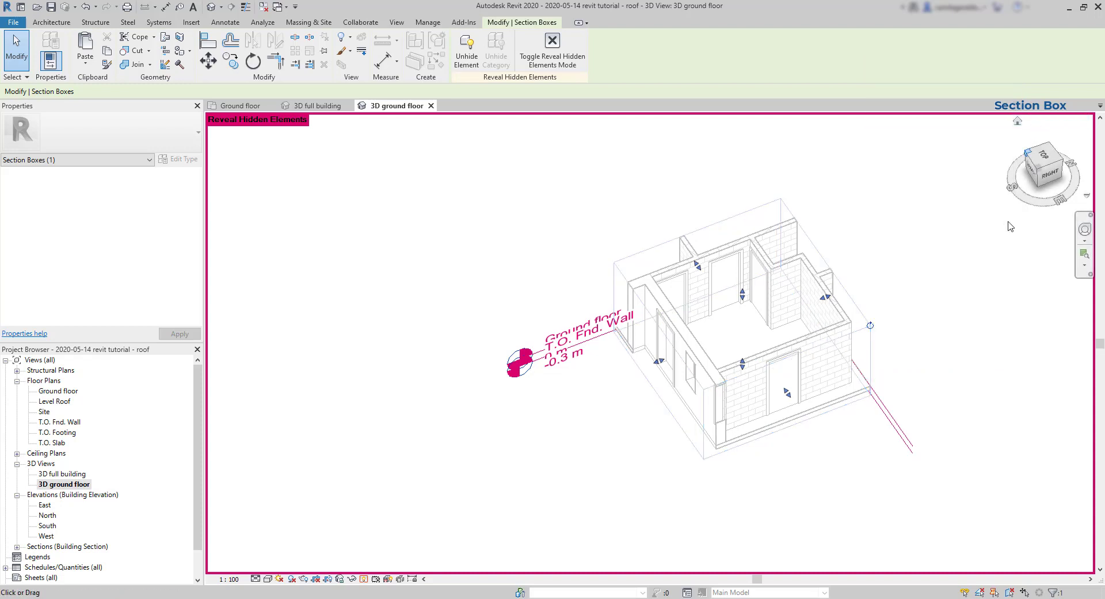
{"action": "left_click", "coordinate": [365, 580]}
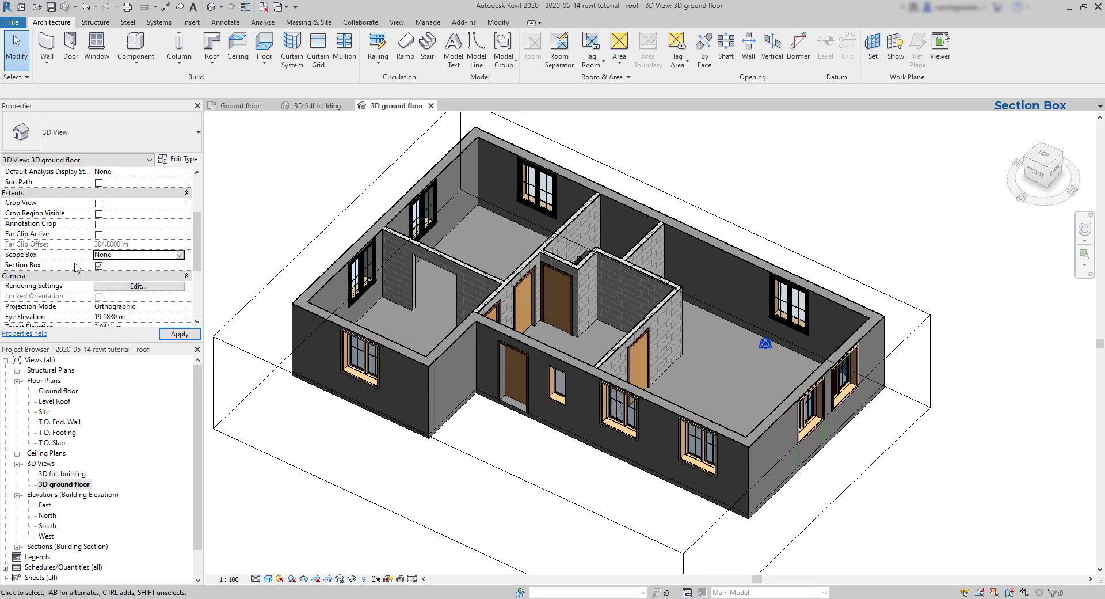
Untick Section Box under Extents and apply so the full house and roof reappear
{"action": "left_click", "coordinate": [99, 265]}
{"action": "left_click", "coordinate": [98, 266]}
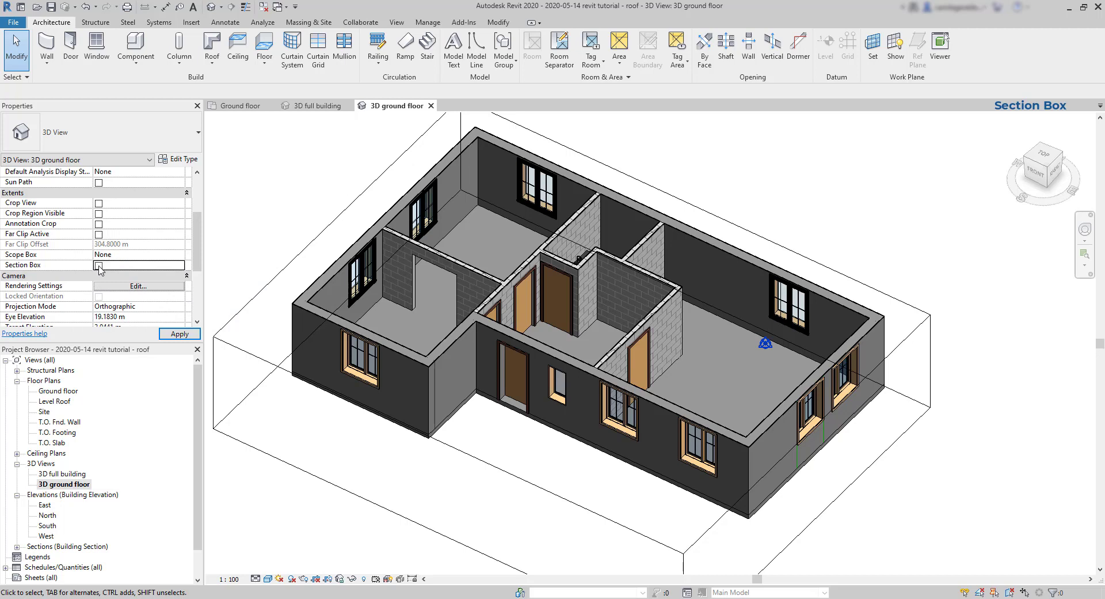
{"action": "left_click", "coordinate": [179, 335]}
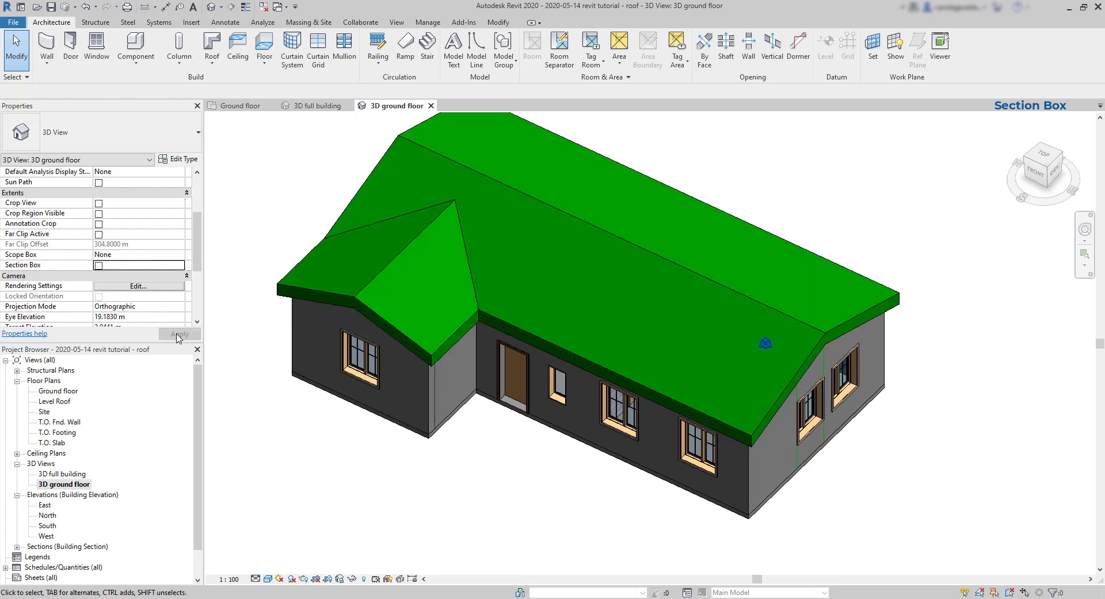